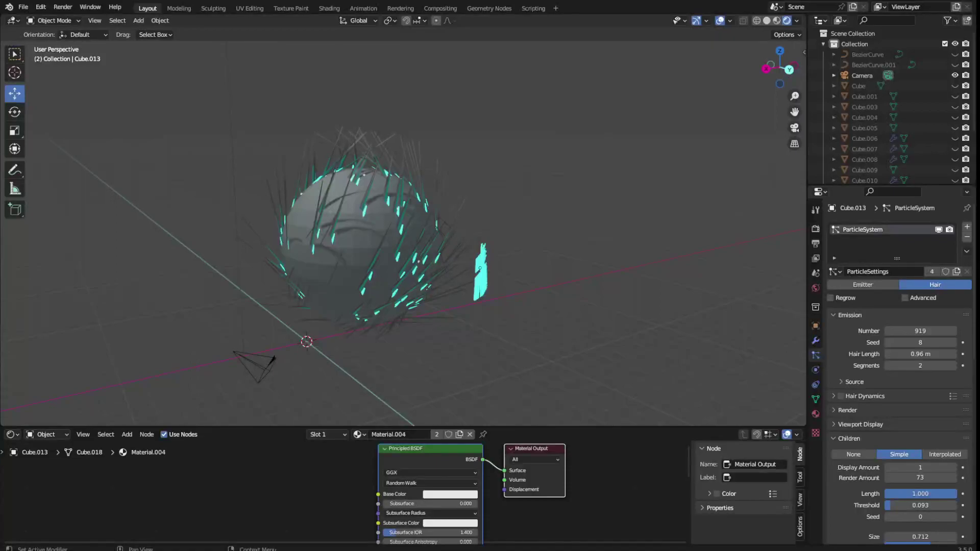
# Step: Select the hairy cyan sphere and switch to the Geometry Nodes workspace
pyautogui.scroll(1, 404, 233)
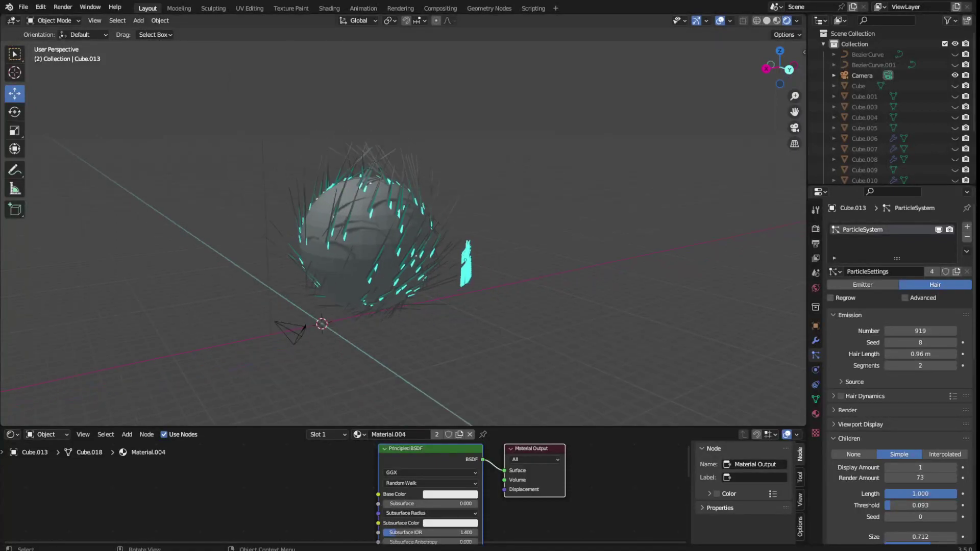
pyautogui.scroll(1, 403, 232)
pyautogui.click(331, 234)
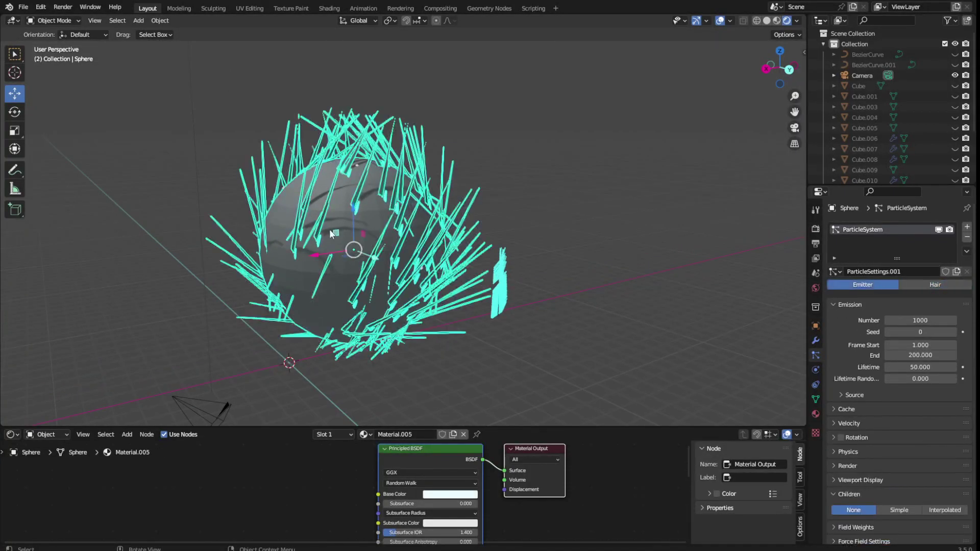
pyautogui.scroll(1, 326, 258)
pyautogui.scroll(1, 329, 266)
pyautogui.scroll(2, 345, 256)
pyautogui.moveTo(345, 256); pyautogui.dragTo(309, 273, button='middle')
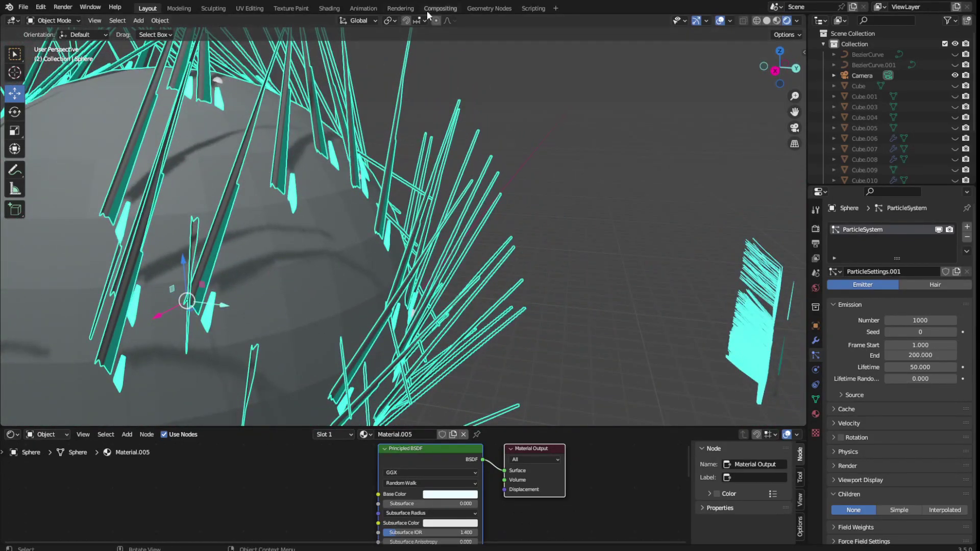
pyautogui.click(490, 8)
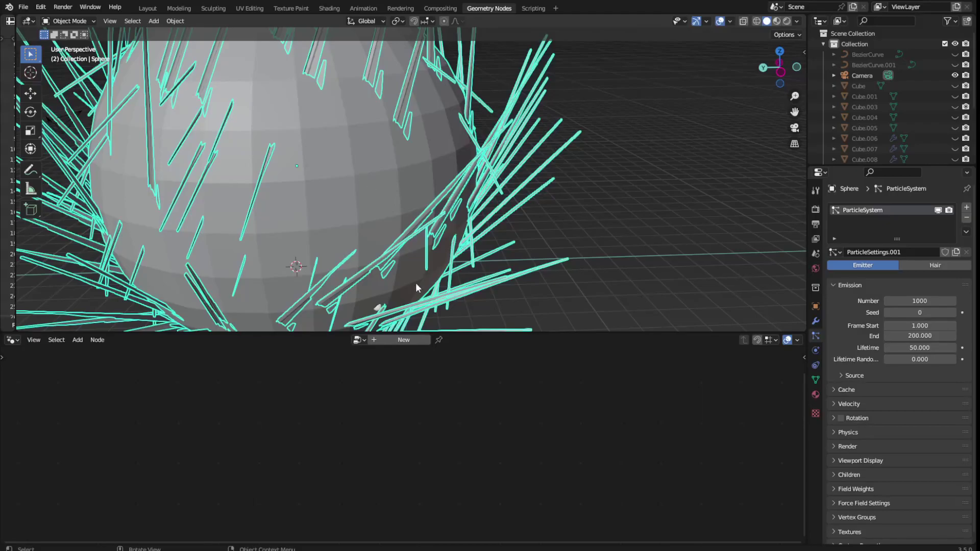
# Step: Create a new geometry node group for the sphere and reposition its Group Output node
pyautogui.moveTo(503, 124); pyautogui.dragTo(307, 173)
pyautogui.scroll(-4, 481, 249)
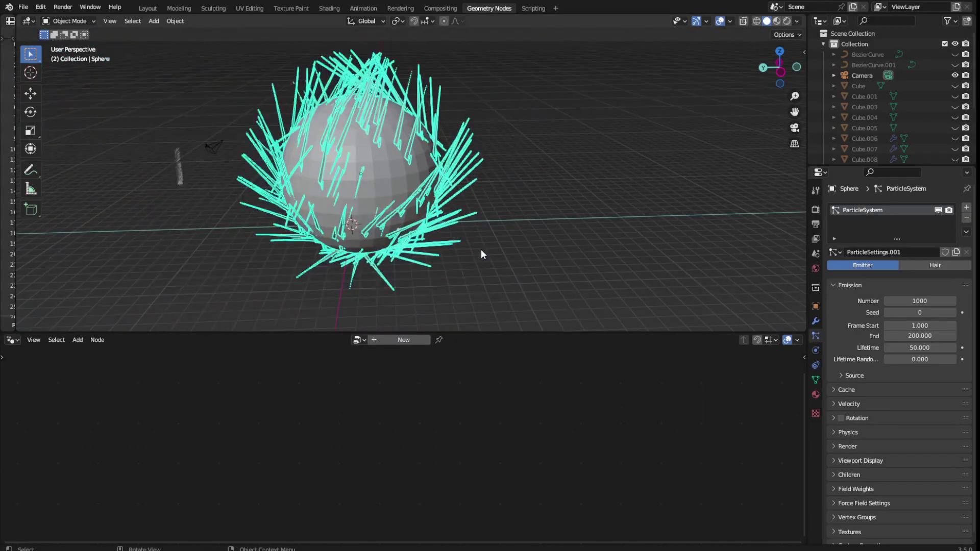
pyautogui.click(421, 338)
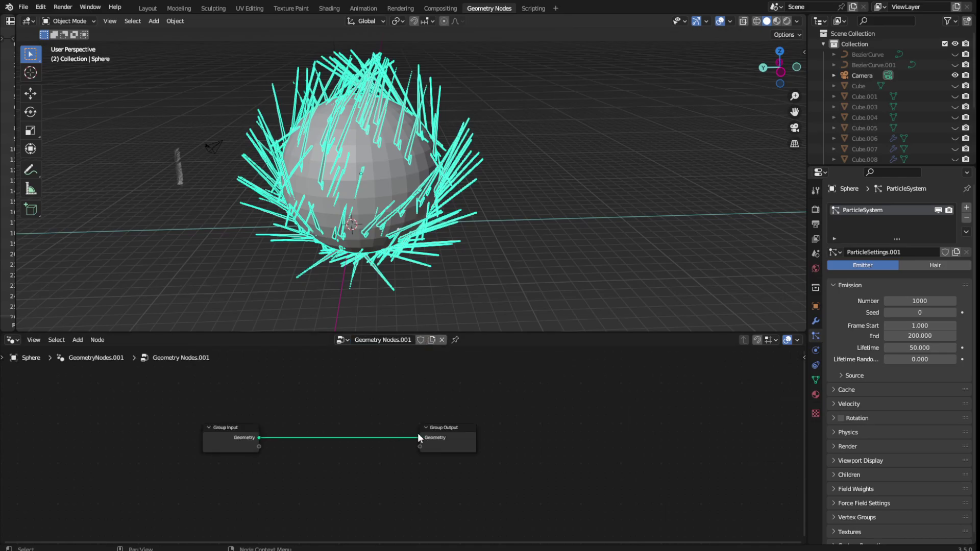
pyautogui.moveTo(417, 423); pyautogui.dragTo(528, 402)
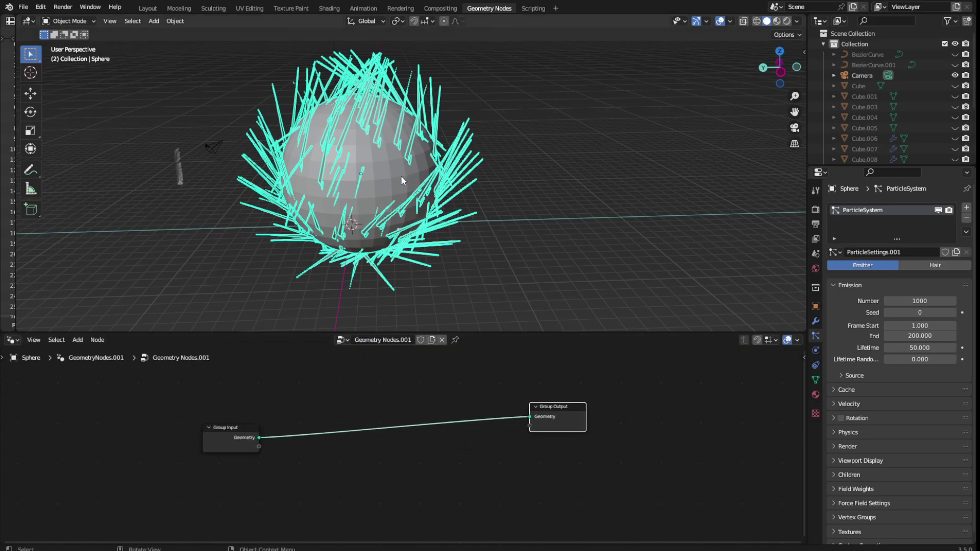
# Step: In the Layout workspace, reselect the sphere, then hide and unhide it
pyautogui.click(148, 8)
pyautogui.scroll(-4, 321, 251)
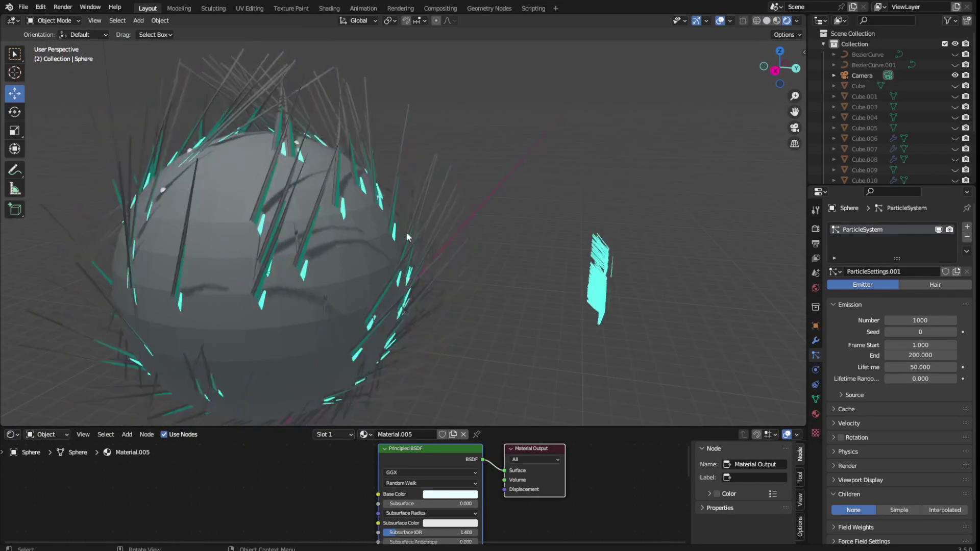
pyautogui.click(491, 8)
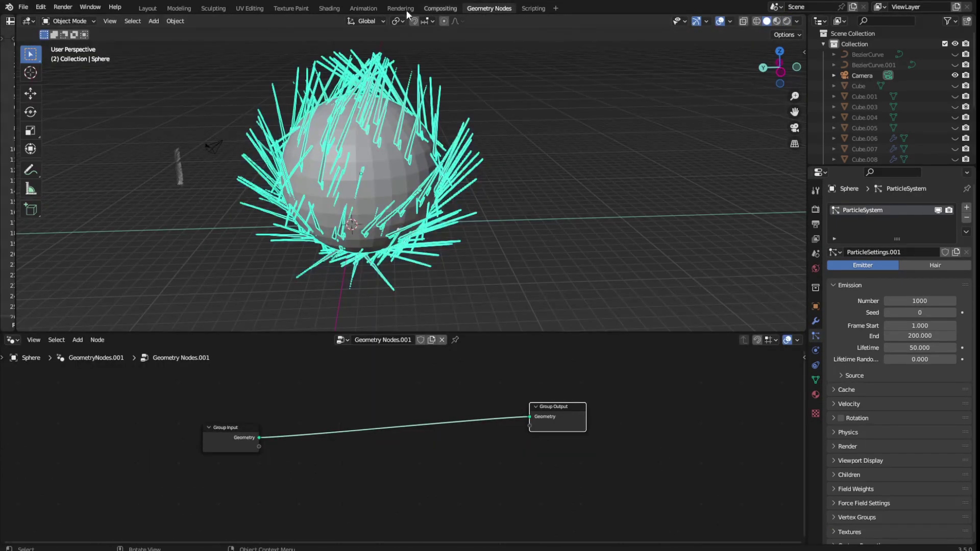
pyautogui.click(149, 9)
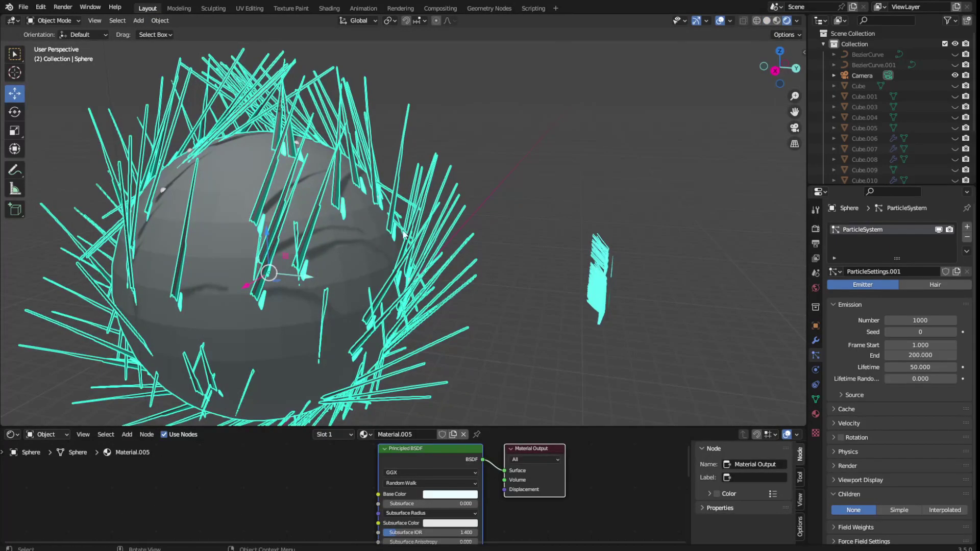
pyautogui.click(628, 270)
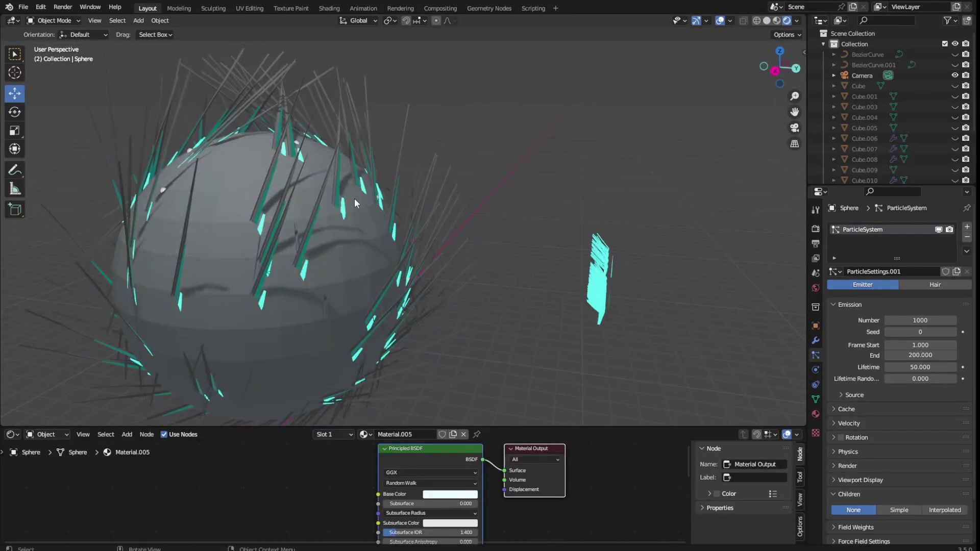
pyautogui.click(342, 265)
pyautogui.press('h')
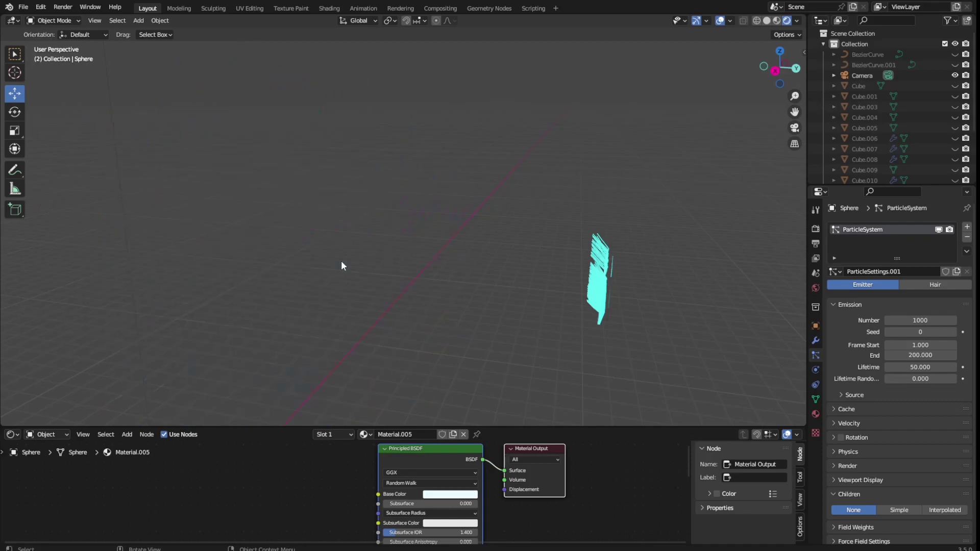
pyautogui.hotkey('alt', 'h')
# Step: Back in Geometry Nodes, pick Cube.013 then the Sphere in the Outliner
pyautogui.click(489, 8)
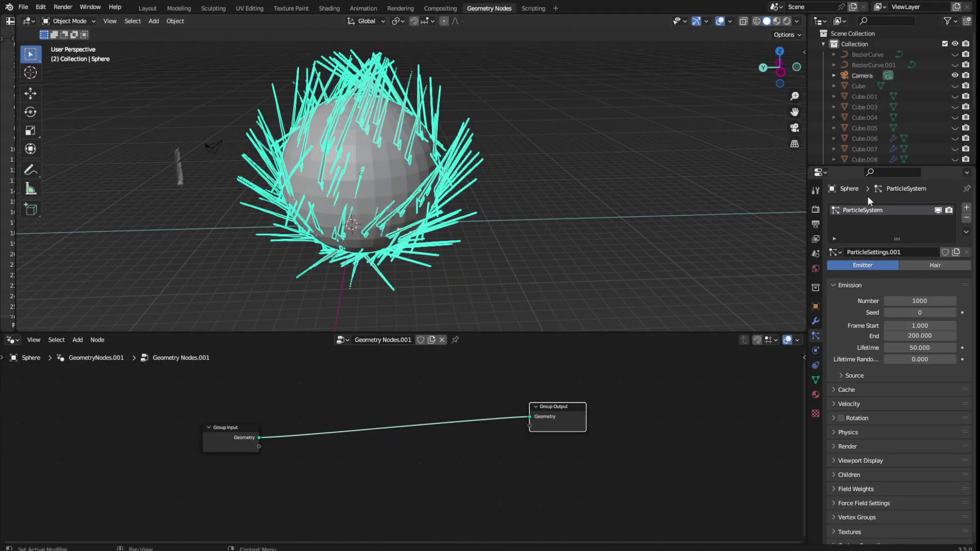
pyautogui.scroll(-3, 881, 129)
pyautogui.scroll(-4, 881, 129)
pyautogui.click(864, 121)
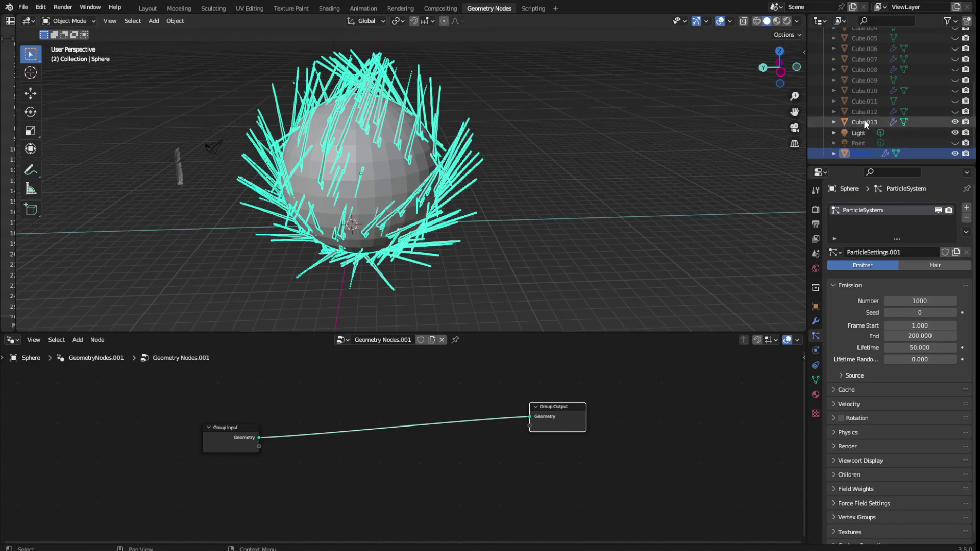
pyautogui.click(868, 153)
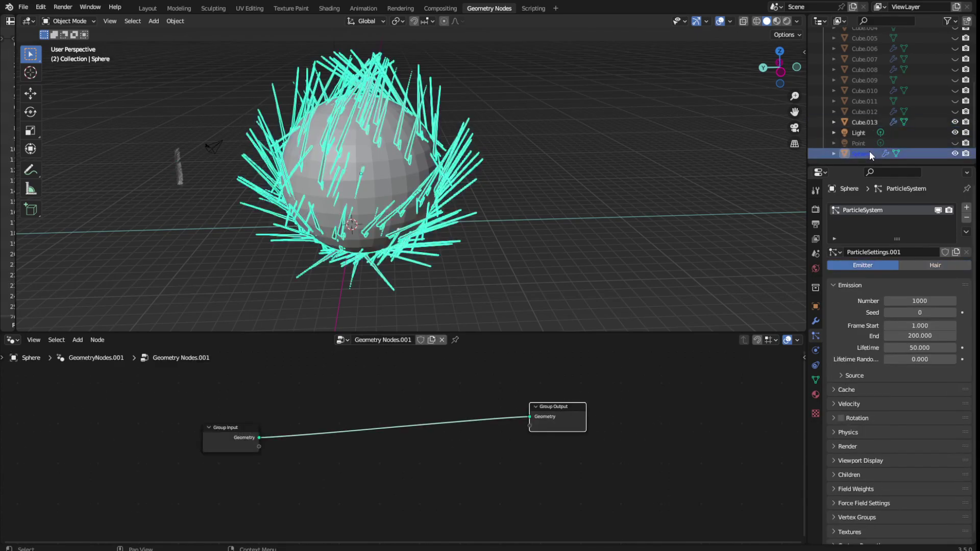
pyautogui.scroll(1, 576, 285)
pyautogui.scroll(2, 412, 378)
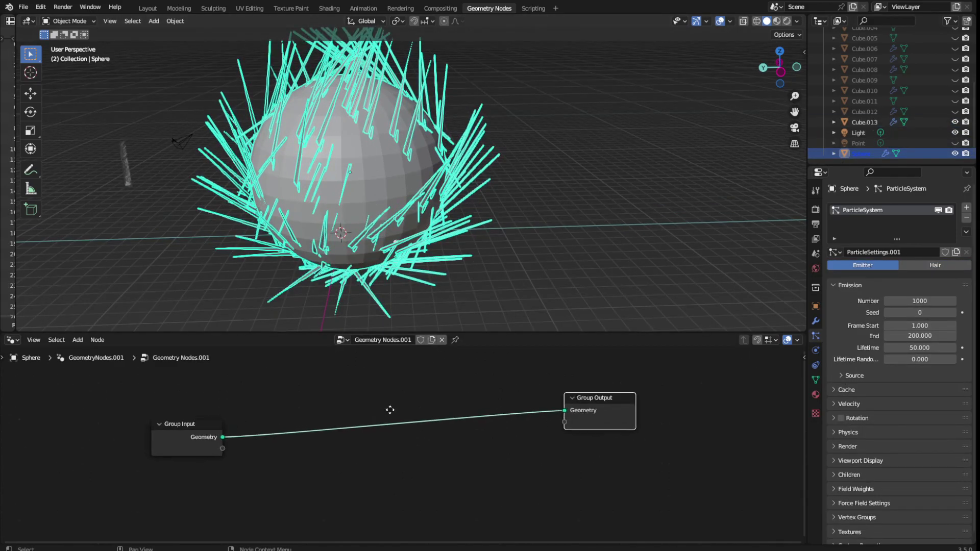
pyautogui.moveTo(508, 172)
pyautogui.mouseDown(button='middle')
pyautogui.moveTo(393, 236)
pyautogui.moveTo(257, 245)
pyautogui.mouseUp(button='middle')
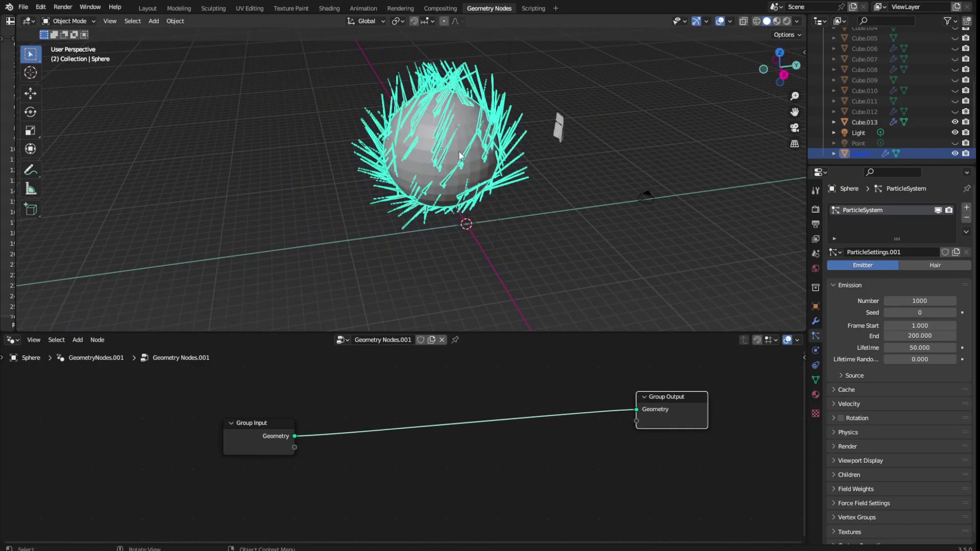
# Step: Duplicate the sphere, place the copy to the left, then delete it
pyautogui.scroll(2, 439, 126)
pyautogui.rightClick(439, 125)
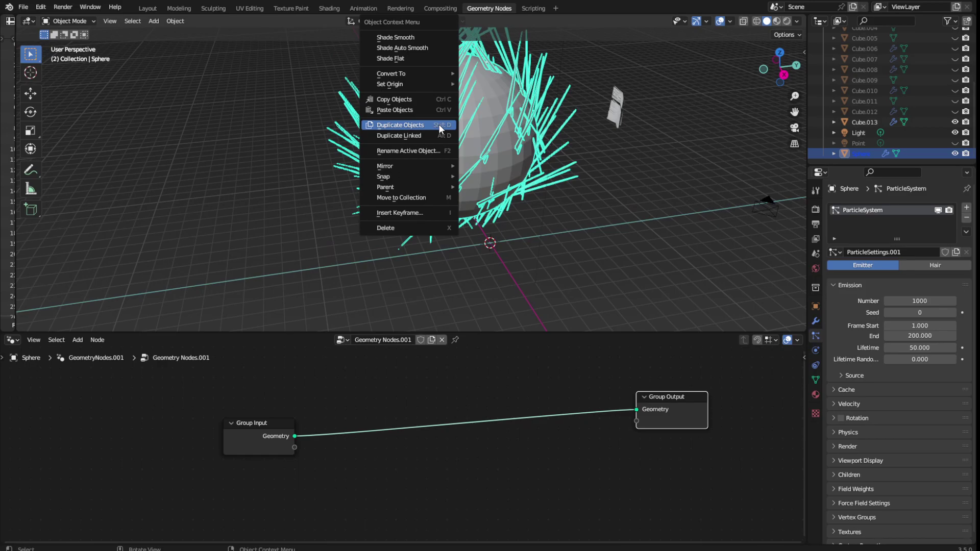
pyautogui.click(434, 127)
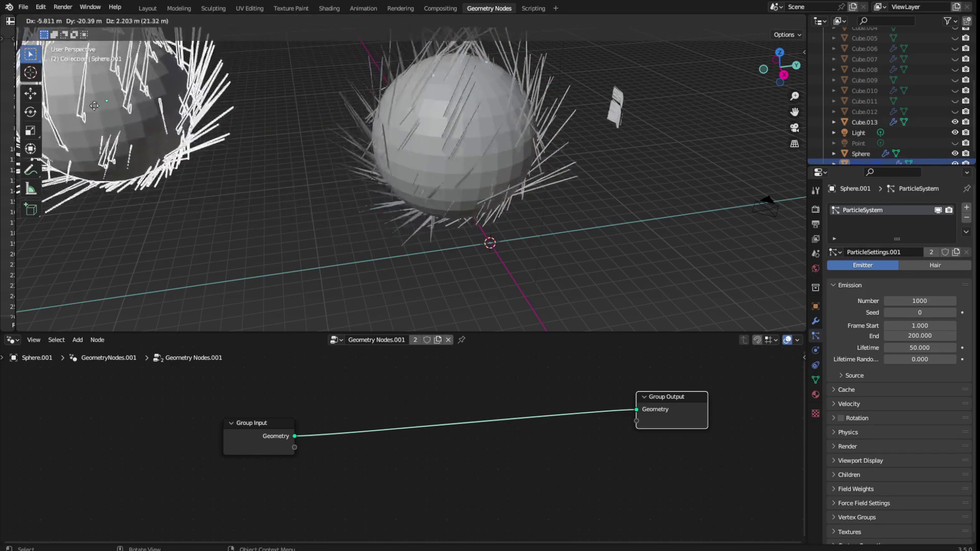
pyautogui.click(160, 158)
pyautogui.rightClick(180, 139)
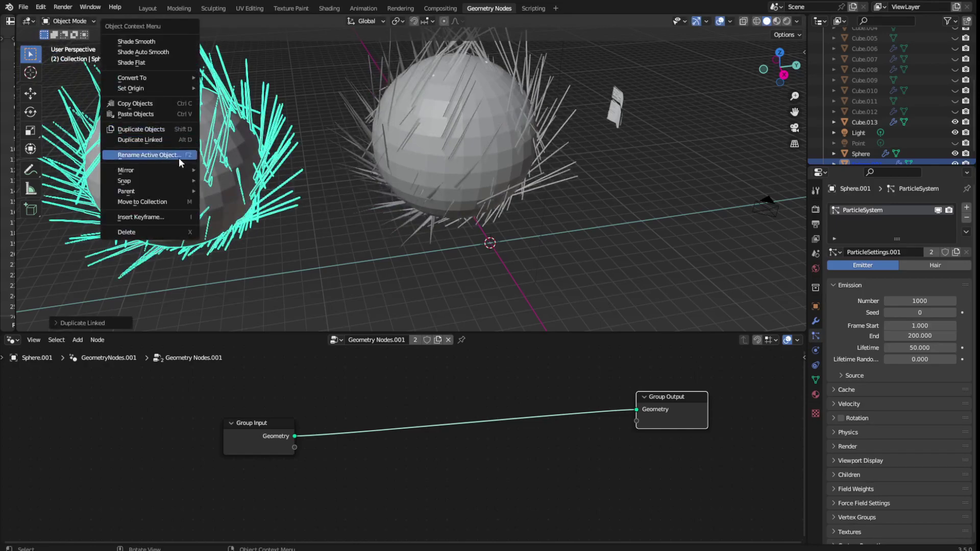
pyautogui.click(158, 231)
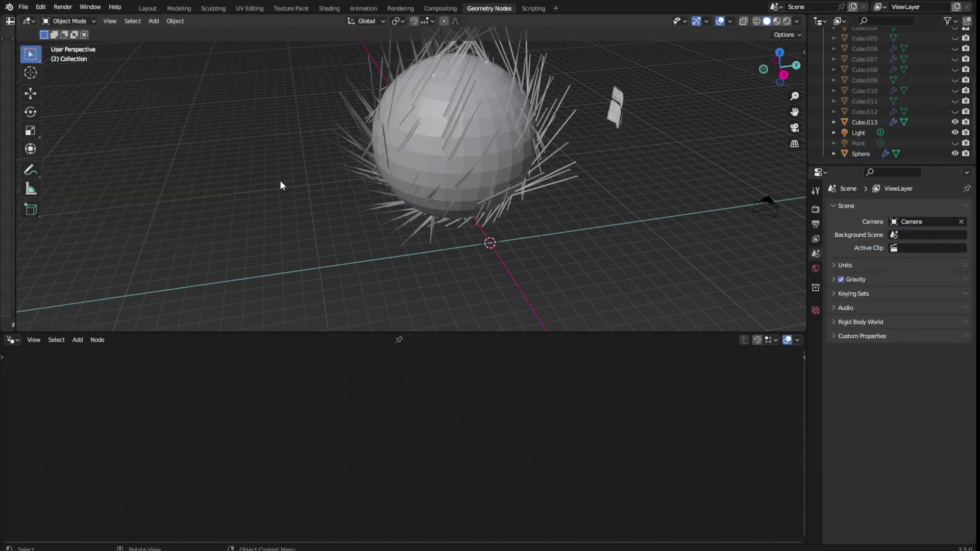
# Step: Convert the original sphere to a plain mesh
pyautogui.click(420, 149)
pyautogui.moveTo(420, 149)
pyautogui.mouseDown(button='middle')
pyautogui.moveTo(543, 176)
pyautogui.moveTo(592, 168)
pyautogui.moveTo(570, 154)
pyautogui.mouseUp(button='middle')
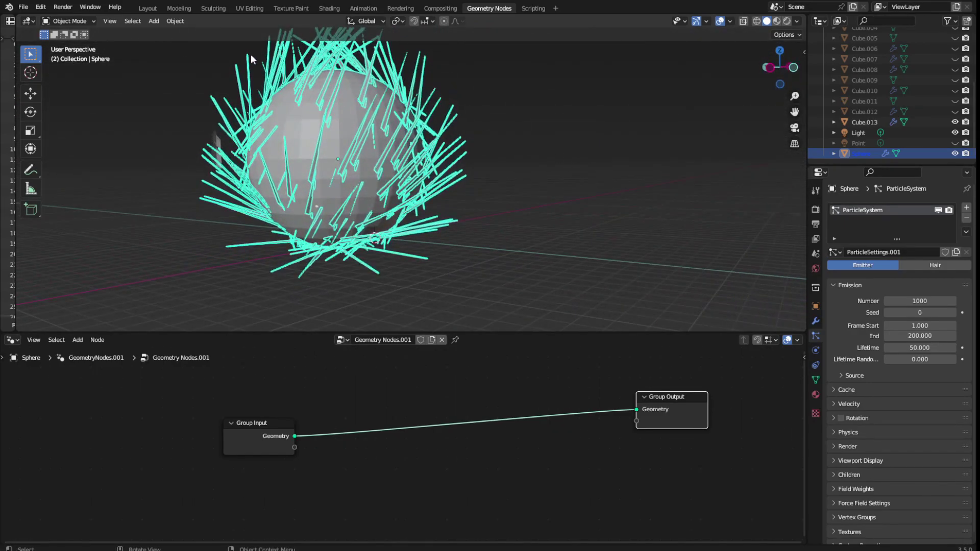
pyautogui.rightClick(252, 75)
pyautogui.moveTo(259, 64)
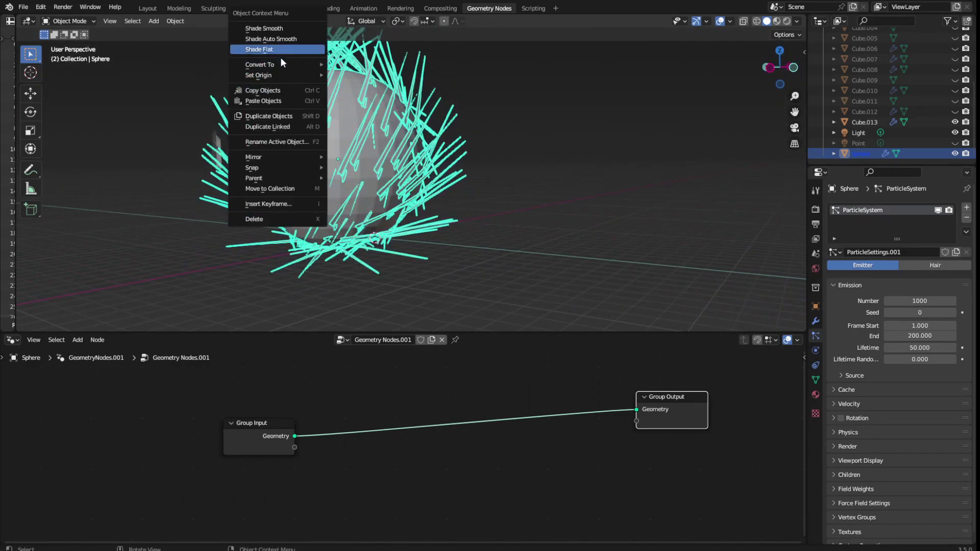
pyautogui.click(349, 76)
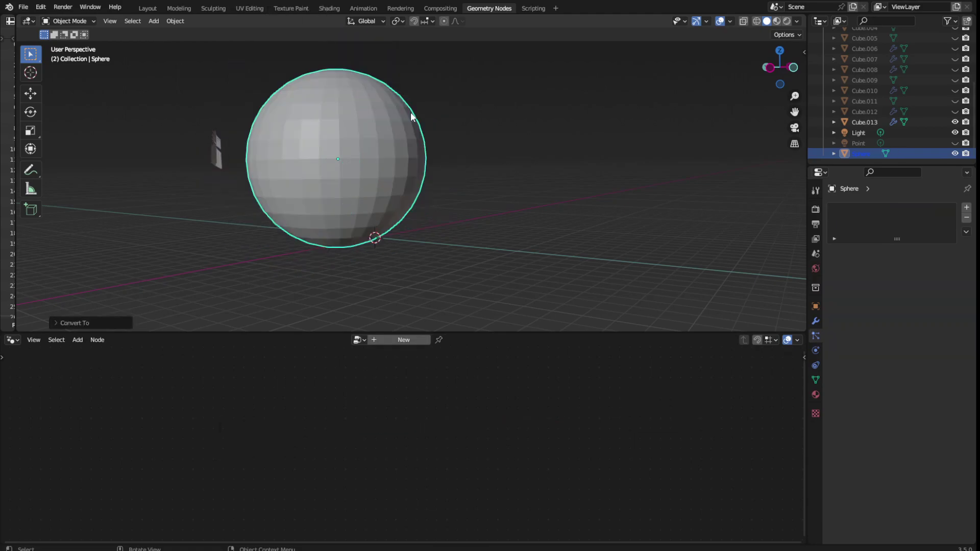
# Step: Undo the mesh conversion, the duplication and the added node group
pyautogui.moveTo(540, 160)
pyautogui.mouseDown(button='middle')
pyautogui.moveTo(385, 246)
pyautogui.moveTo(309, 225)
pyautogui.mouseUp(button='middle')
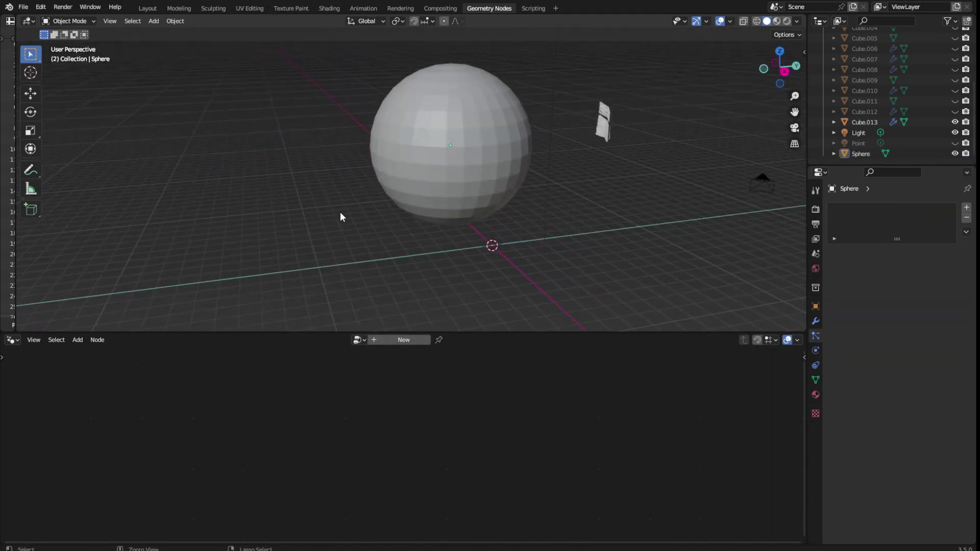
pyautogui.hotkey('ctrl', 'z')
pyautogui.hotkey('ctrl', 'z')
pyautogui.hotkey('ctrl', 'z')
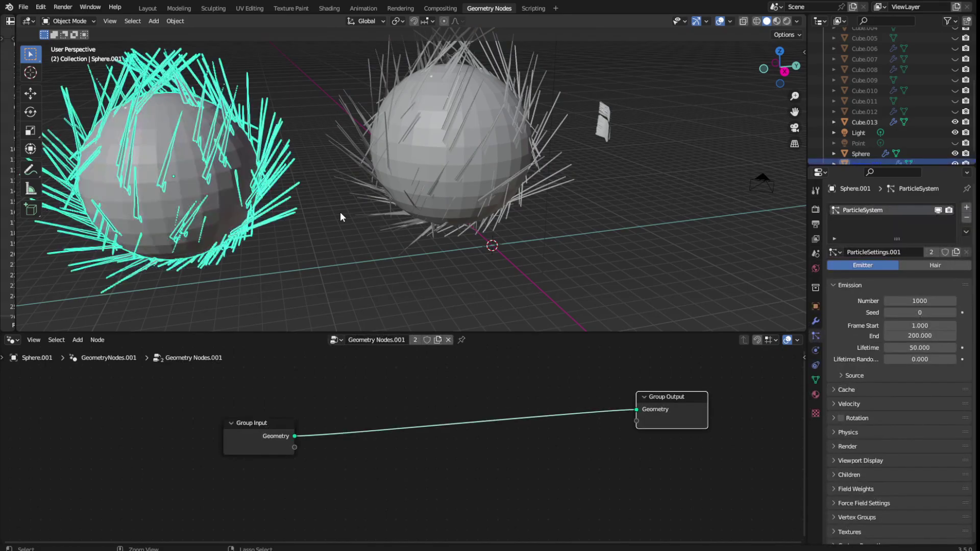
pyautogui.hotkey('ctrl', 'z')
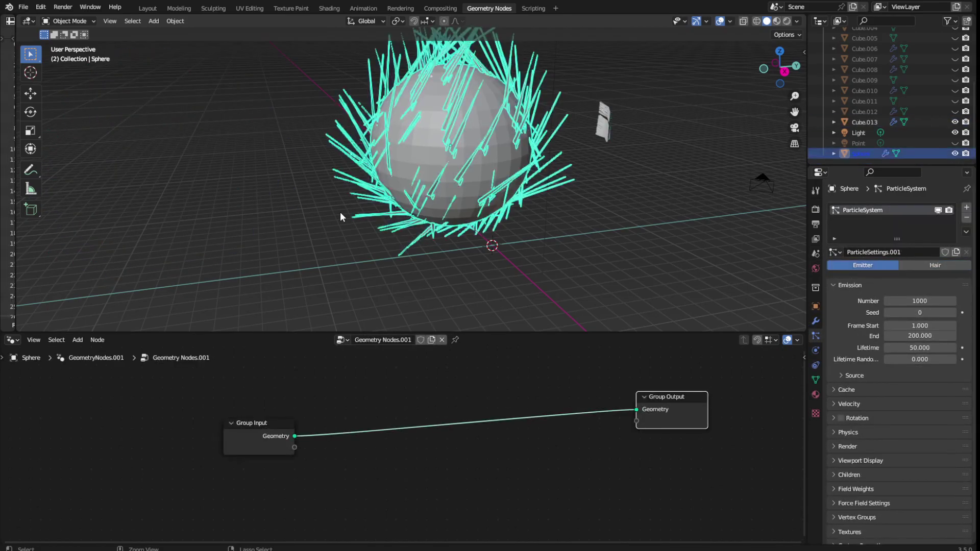
pyautogui.hotkey('ctrl', 'z')
pyautogui.hotkey('ctrl', 'z')
pyautogui.hotkey('ctrl', 'z')
pyautogui.hotkey('ctrl', 'z')
pyautogui.hotkey('ctrl', 'z')
pyautogui.hotkey('ctrl', 'z')
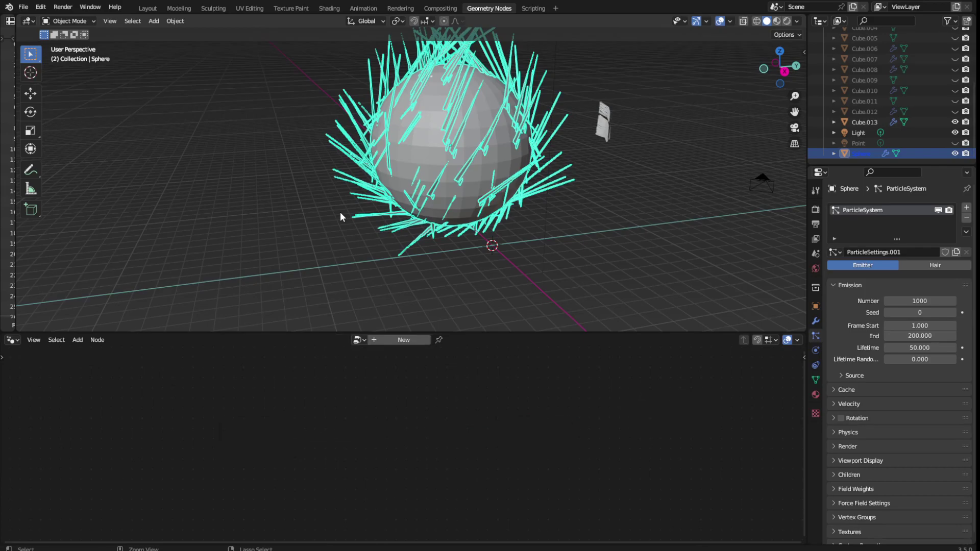
# Step: Step back further through earlier edits and save the file as FEATHERDIN2SO.blend
pyautogui.hotkey('ctrl', 'z')
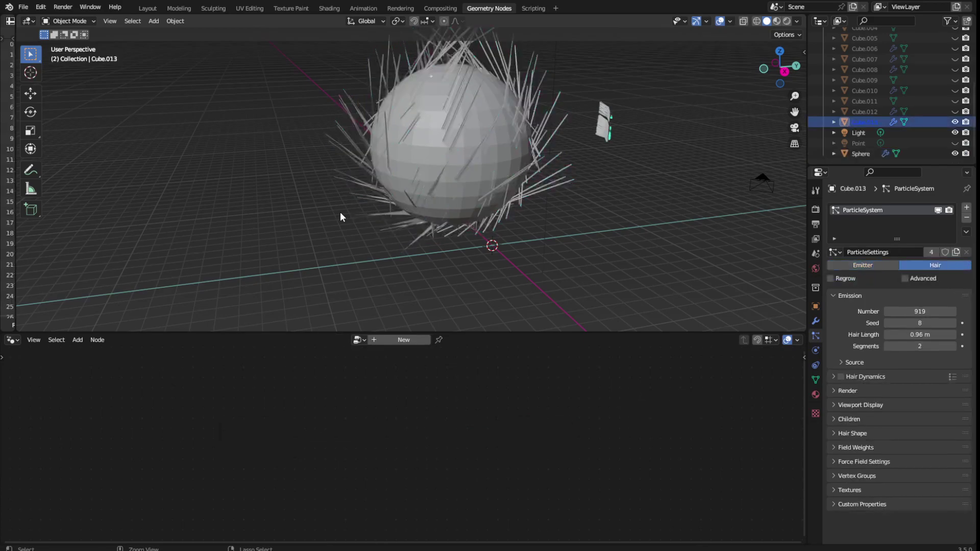
pyautogui.hotkey('ctrl', 'z')
pyautogui.hotkey('ctrl', 'z')
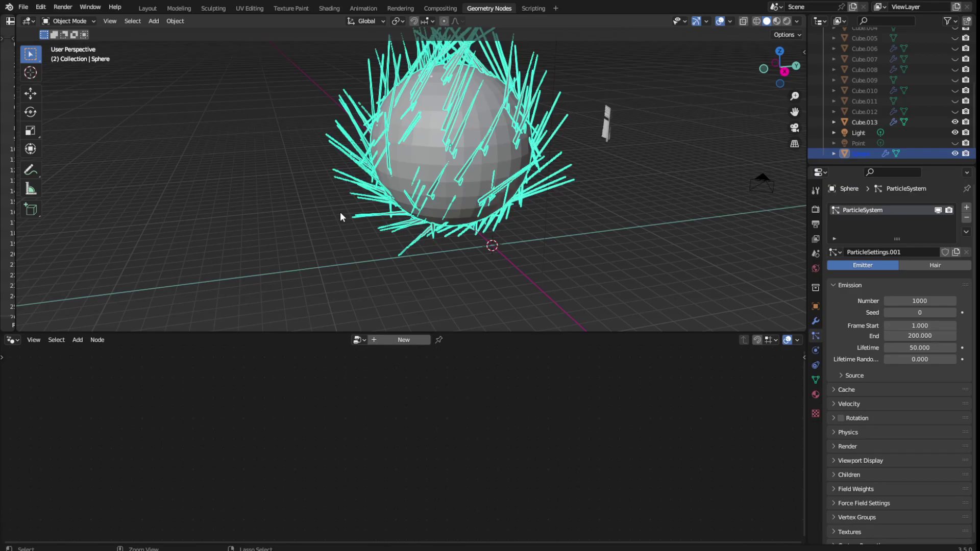
pyautogui.hotkey('ctrl', 's')
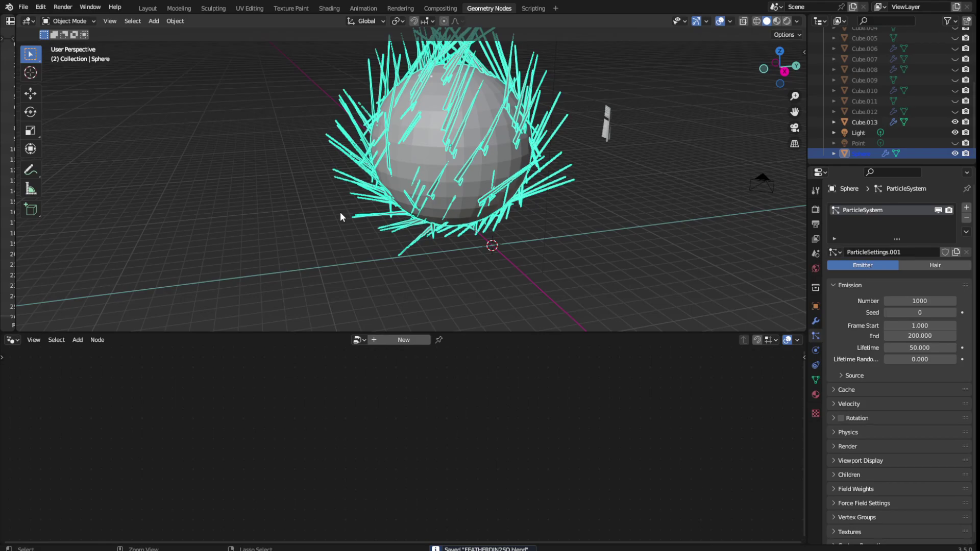
pyautogui.moveTo(340, 213)
pyautogui.mouseDown(button='middle')
pyautogui.moveTo(360, 233)
pyautogui.moveTo(476, 198)
pyautogui.mouseUp(button='middle')
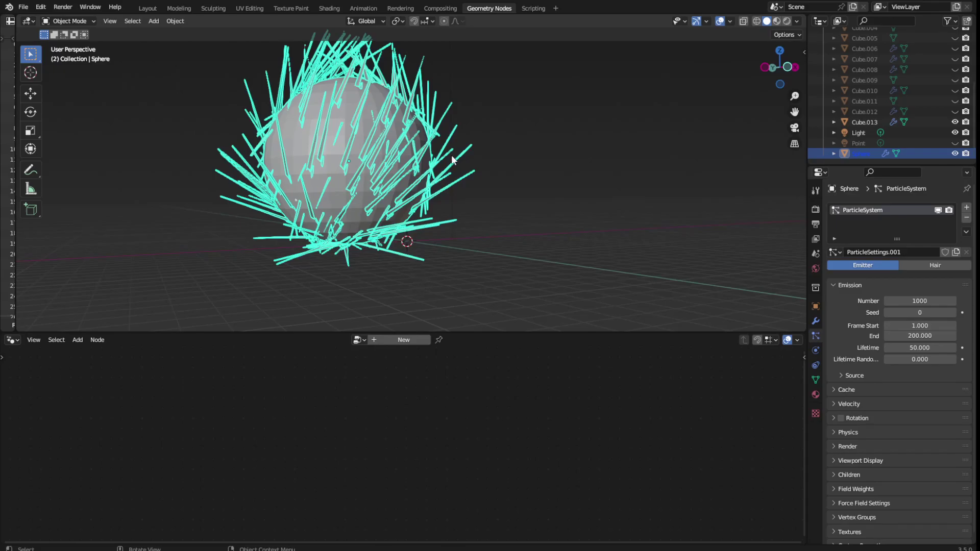
pyautogui.click(159, 184)
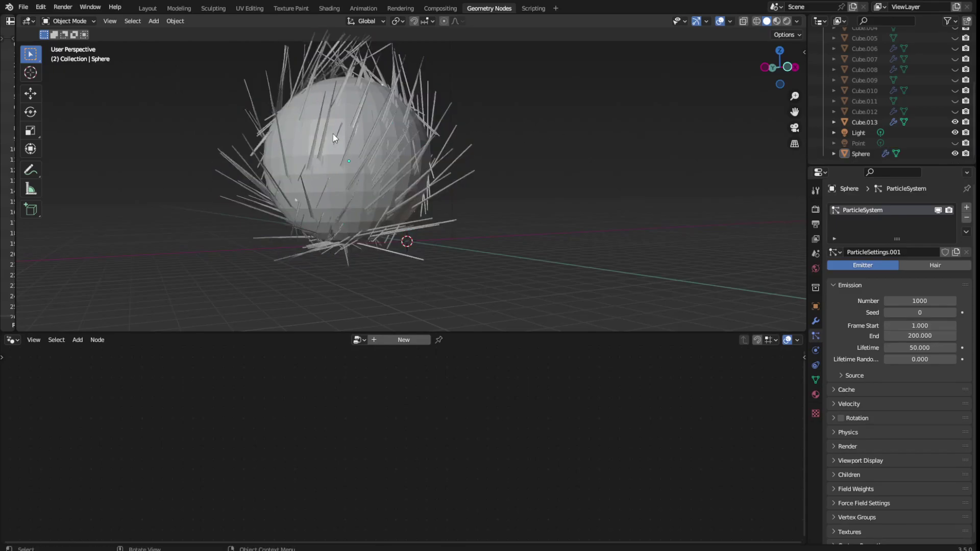
pyautogui.click(308, 122)
pyautogui.scroll(4, 327, 263)
pyautogui.scroll(4, 325, 270)
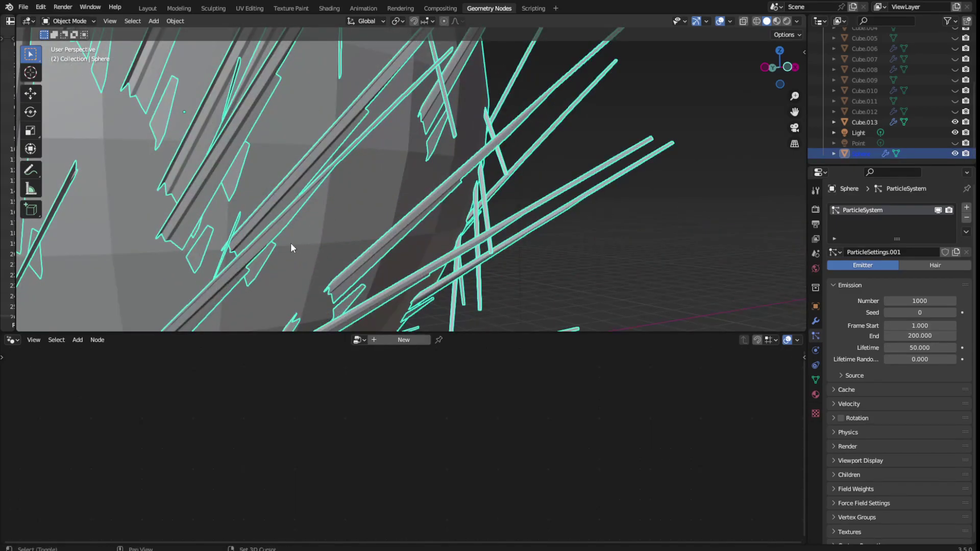
pyautogui.scroll(2, 483, 250)
pyautogui.scroll(2, 467, 263)
pyautogui.scroll(1, 467, 263)
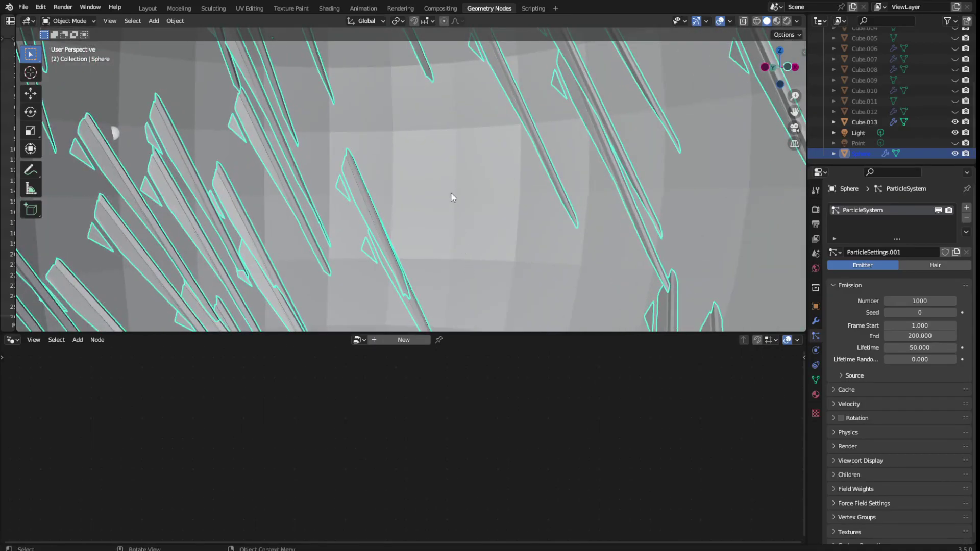
pyautogui.scroll(2, 450, 195)
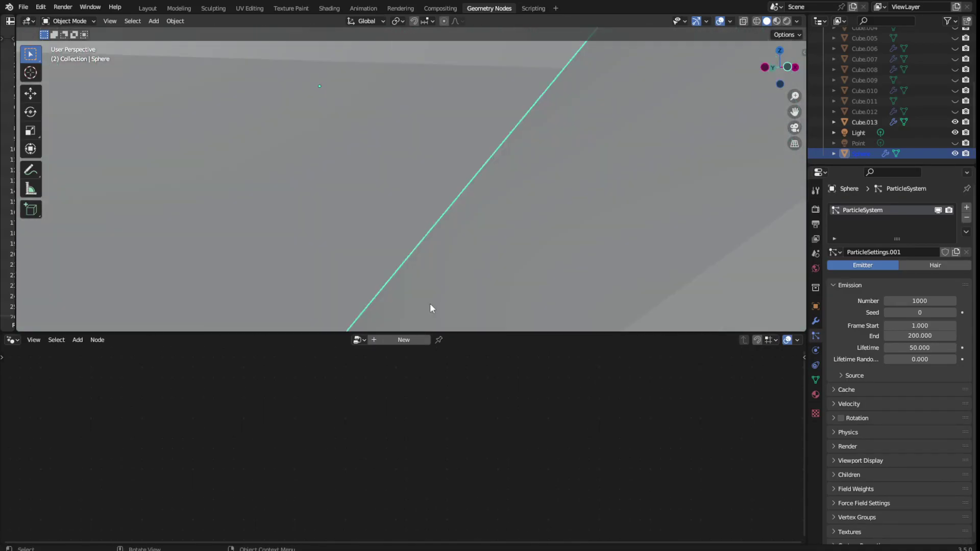
pyautogui.scroll(-5, 430, 303)
pyautogui.scroll(-5, 461, 217)
pyautogui.moveTo(461, 217); pyautogui.dragTo(613, 237, button='middle')
pyautogui.click(573, 261)
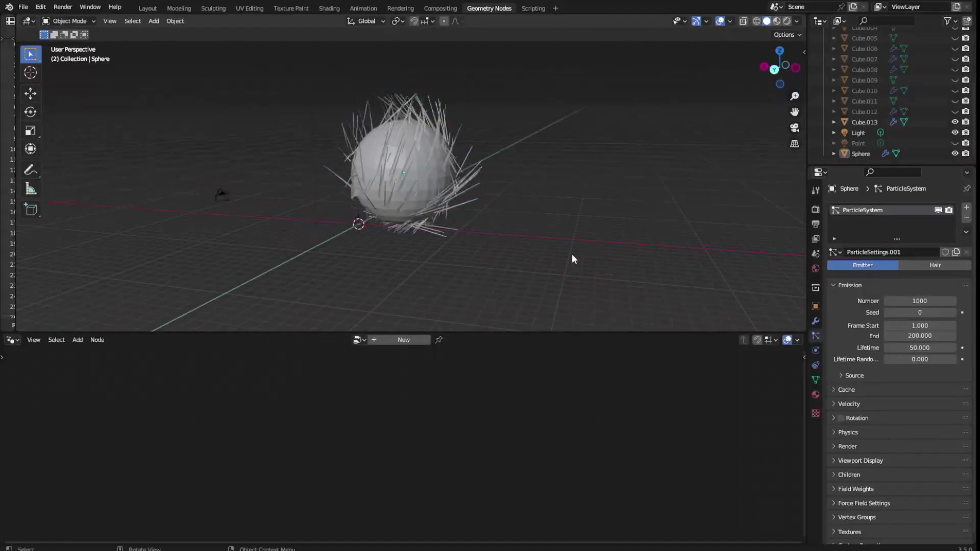
pyautogui.scroll(4, 591, 240)
pyautogui.scroll(2, 570, 254)
pyautogui.scroll(-5, 552, 243)
pyautogui.click(408, 220)
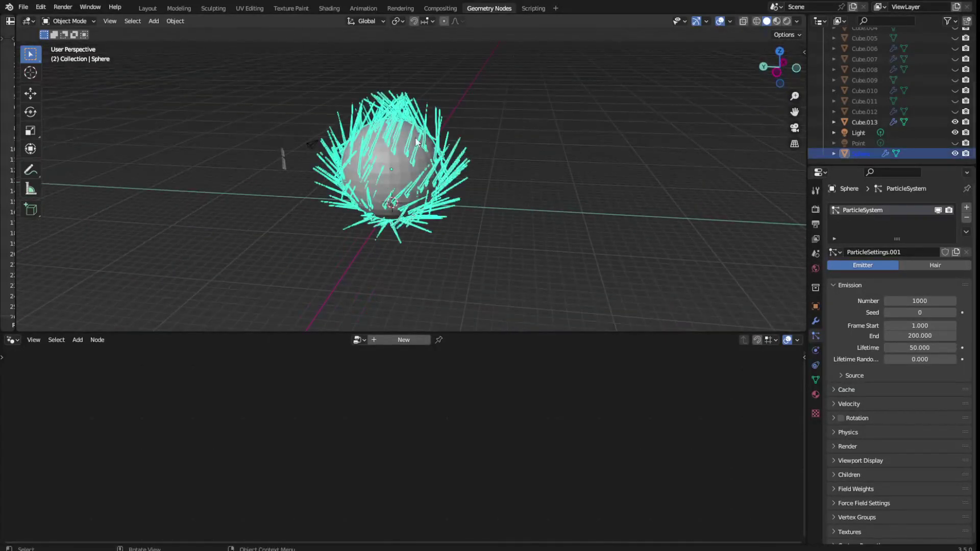
pyautogui.scroll(2, 565, 221)
pyautogui.scroll(2, 559, 212)
pyautogui.click(556, 204)
pyautogui.hotkey('ctrl', 'z')
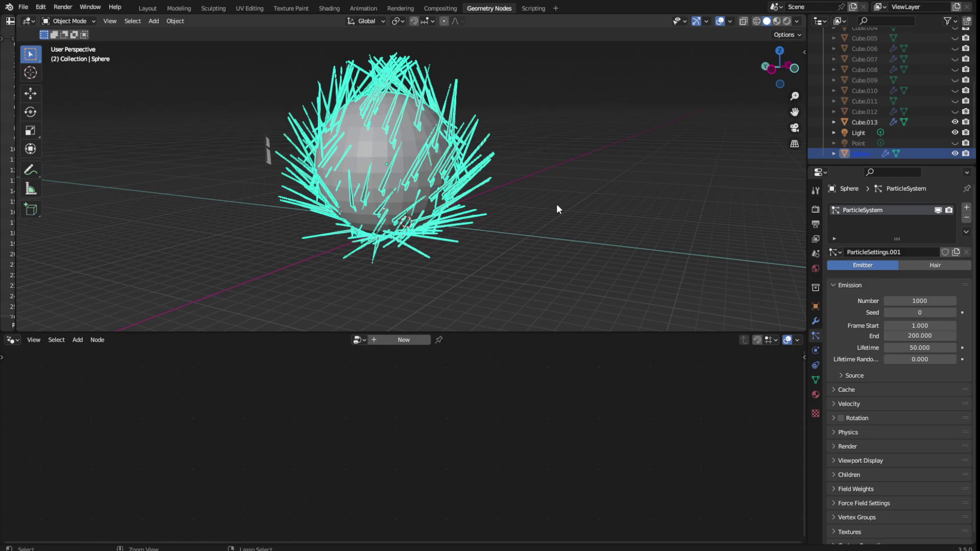
# Step: Make the particles Hair with 485 strands, 5.47 m long
pyautogui.click(939, 265)
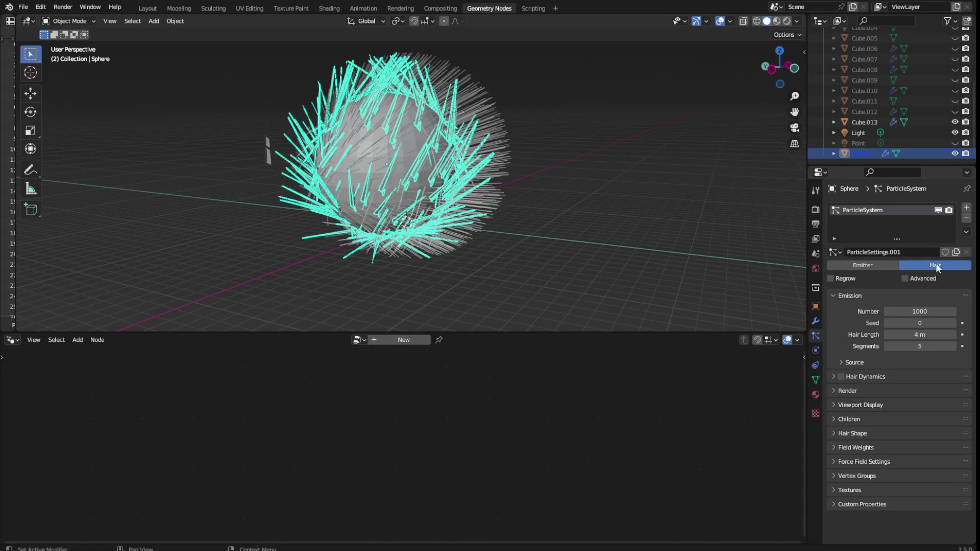
pyautogui.scroll(2, 514, 197)
pyautogui.moveTo(516, 198)
pyautogui.mouseDown(button='middle')
pyautogui.moveTo(540, 236)
pyautogui.moveTo(540, 278)
pyautogui.moveTo(617, 198)
pyautogui.moveTo(607, 184)
pyautogui.moveTo(638, 197)
pyautogui.mouseUp(button='middle')
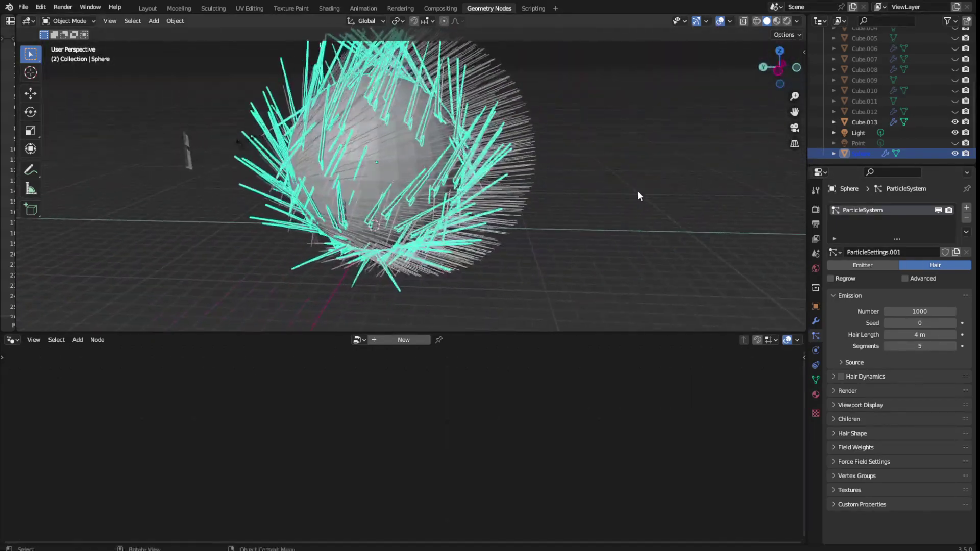
pyautogui.moveTo(918, 334)
pyautogui.mouseDown()
pyautogui.moveTo(944, 335)
pyautogui.moveTo(913, 334)
pyautogui.moveTo(926, 312)
pyautogui.moveTo(904, 311)
pyautogui.mouseUp()
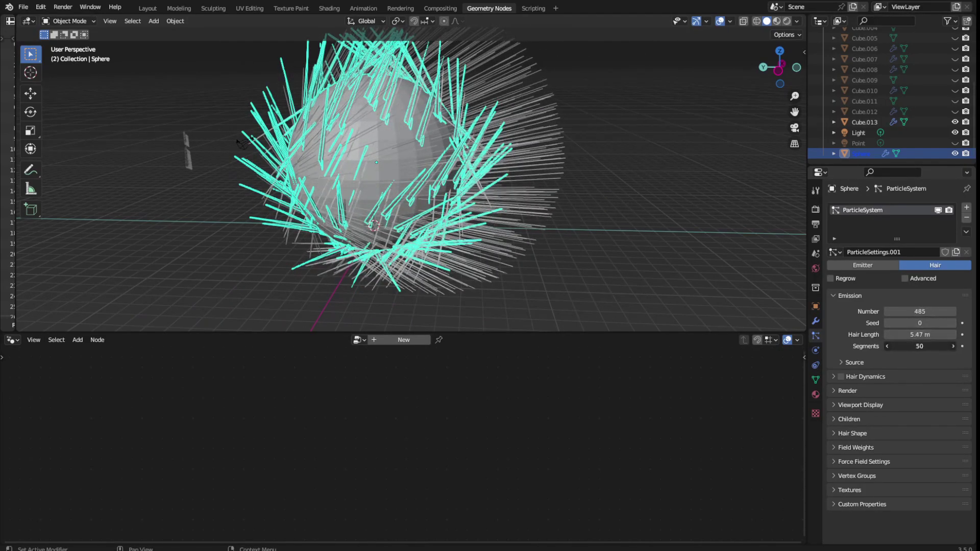
pyautogui.moveTo(920, 346)
pyautogui.mouseDown()
pyautogui.moveTo(911, 346)
pyautogui.moveTo(944, 346)
pyautogui.mouseUp()
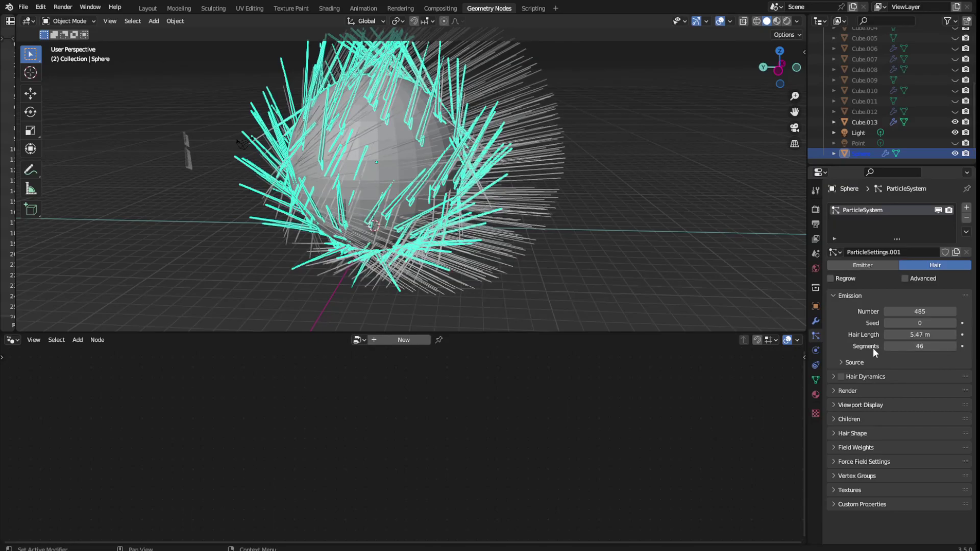
# Step: Enable hair dynamics with quality steps at 80
pyautogui.click(869, 378)
pyautogui.click(841, 377)
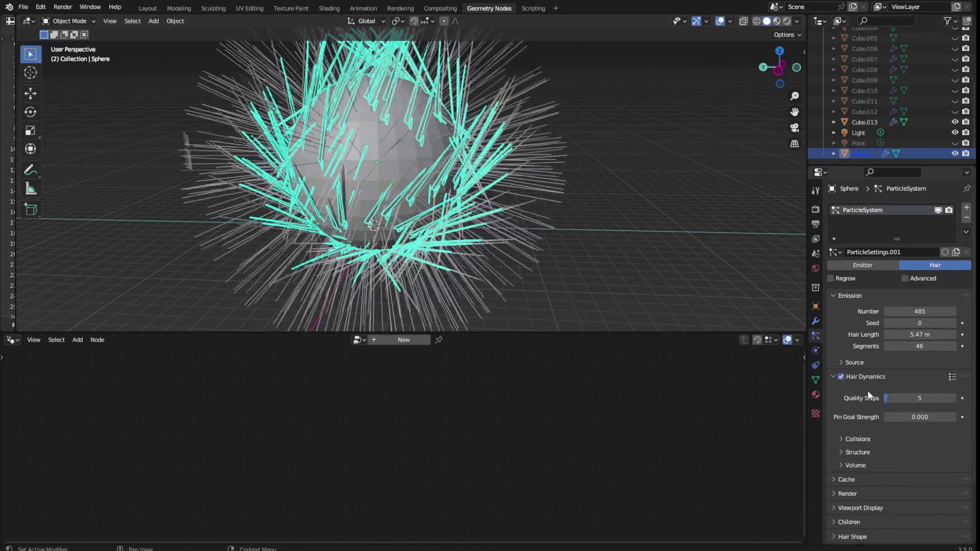
pyautogui.moveTo(924, 399)
pyautogui.mouseDown()
pyautogui.moveTo(955, 399)
pyautogui.moveTo(949, 417)
pyautogui.moveTo(903, 417)
pyautogui.moveTo(919, 416)
pyautogui.moveTo(924, 432)
pyautogui.mouseUp()
pyautogui.scroll(-2, 929, 434)
# Step: Set hair vertex mass to 1.7 kg and stiffness to 0.600, then undo those tweaks
pyautogui.click(863, 397)
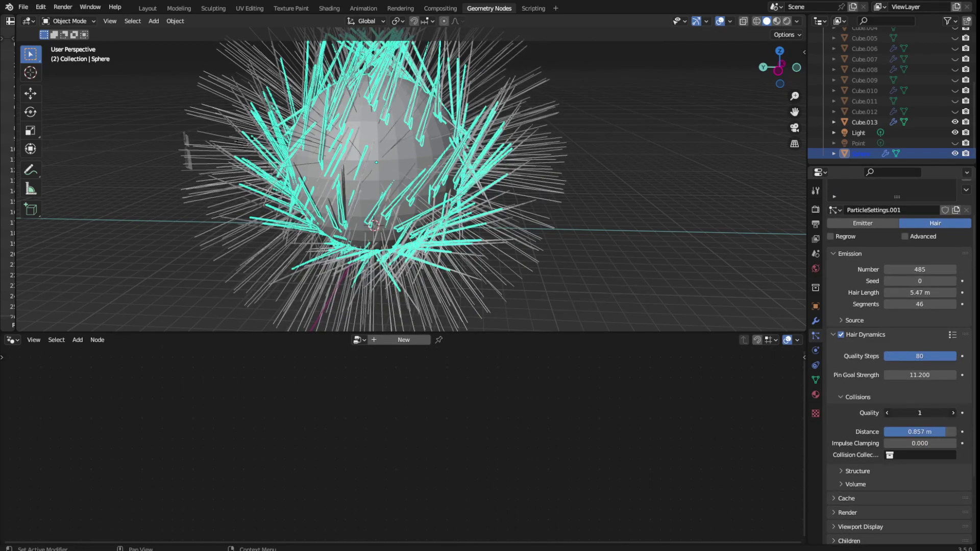
pyautogui.click(877, 471)
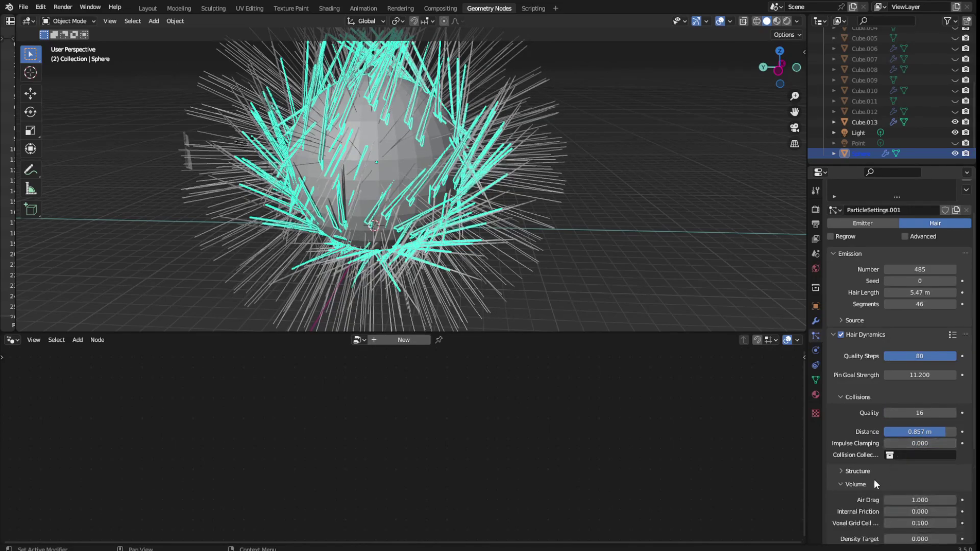
pyautogui.moveTo(898, 487)
pyautogui.mouseDown()
pyautogui.moveTo(934, 486)
pyautogui.moveTo(893, 499)
pyautogui.moveTo(939, 498)
pyautogui.mouseUp()
pyautogui.moveTo(562, 271)
pyautogui.mouseDown(button='middle')
pyautogui.moveTo(558, 160)
pyautogui.moveTo(581, 224)
pyautogui.moveTo(623, 217)
pyautogui.moveTo(601, 176)
pyautogui.mouseUp(button='middle')
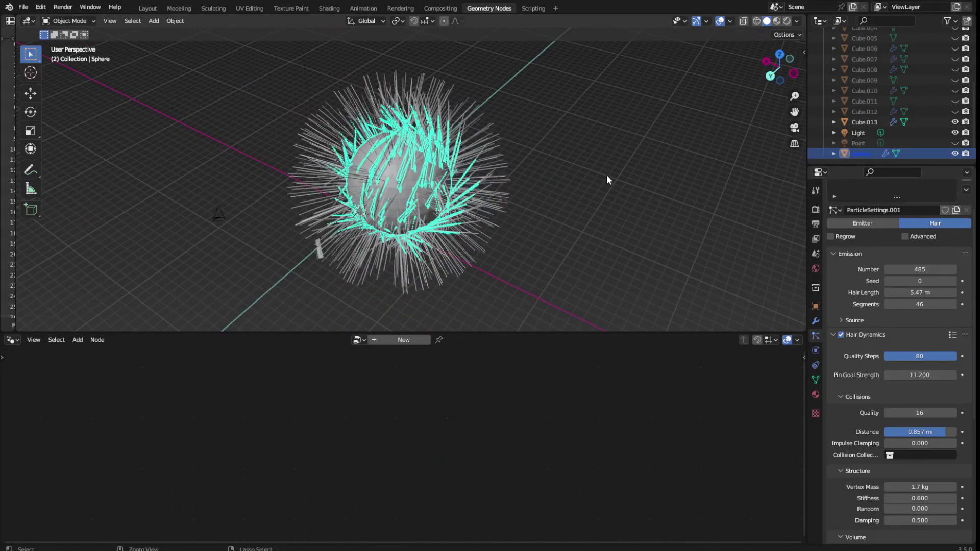
pyautogui.hotkey('ctrl', 'z')
pyautogui.hotkey('ctrl', 'z')
pyautogui.hotkey('ctrl', 'z')
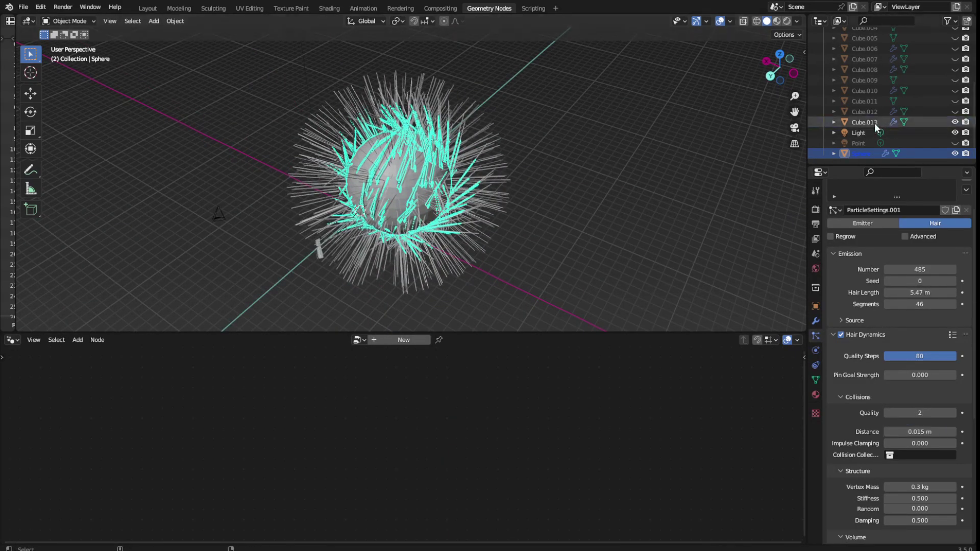
# Step: Undo the hair edits back to the 1000-particle emitter and reselect the sphere
pyautogui.click(40, 7)
pyautogui.moveTo(63, 7)
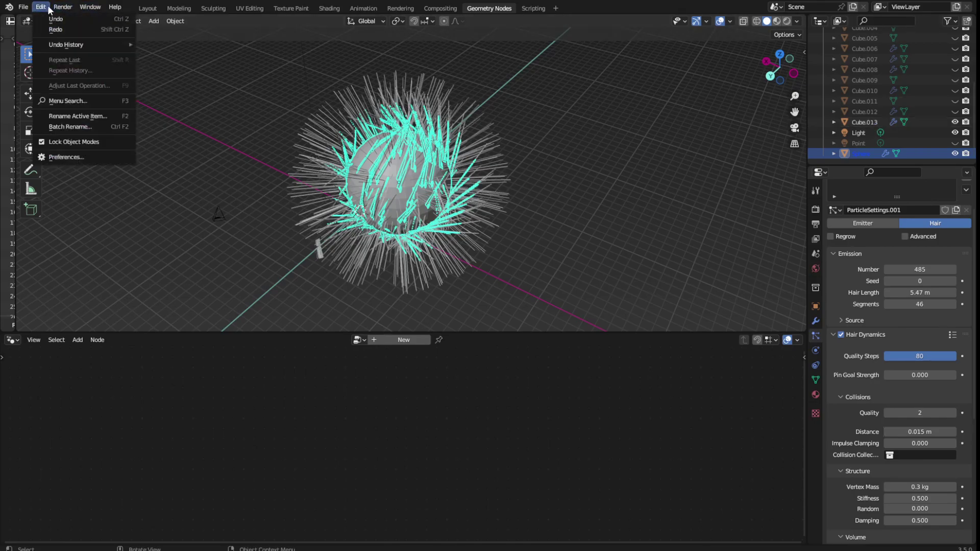
pyautogui.click(147, 8)
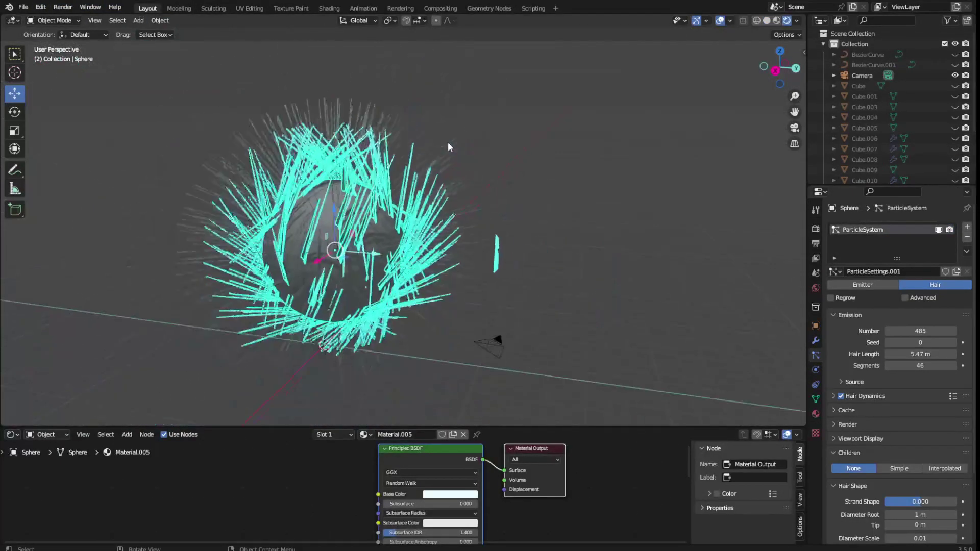
pyautogui.hotkey('ctrl', 'z')
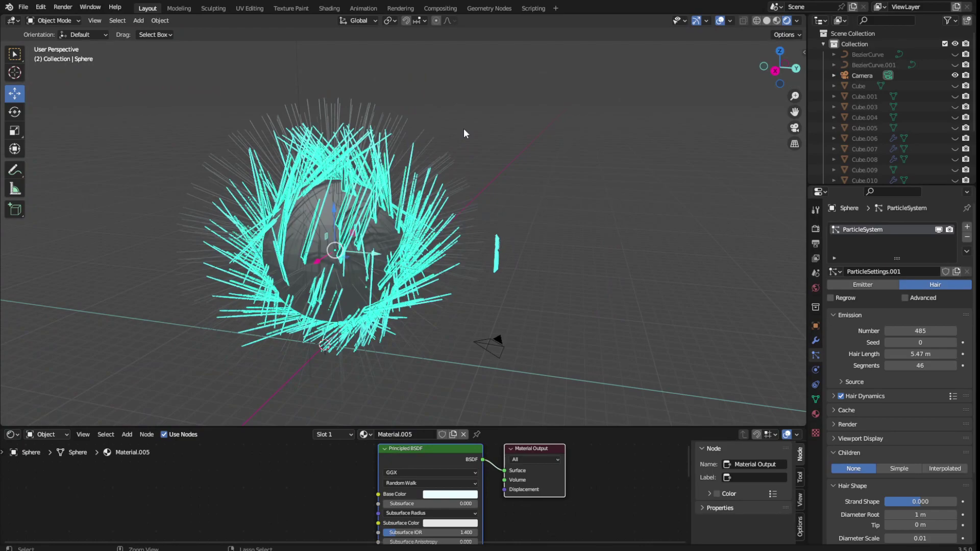
pyautogui.hotkey('ctrl', 'z')
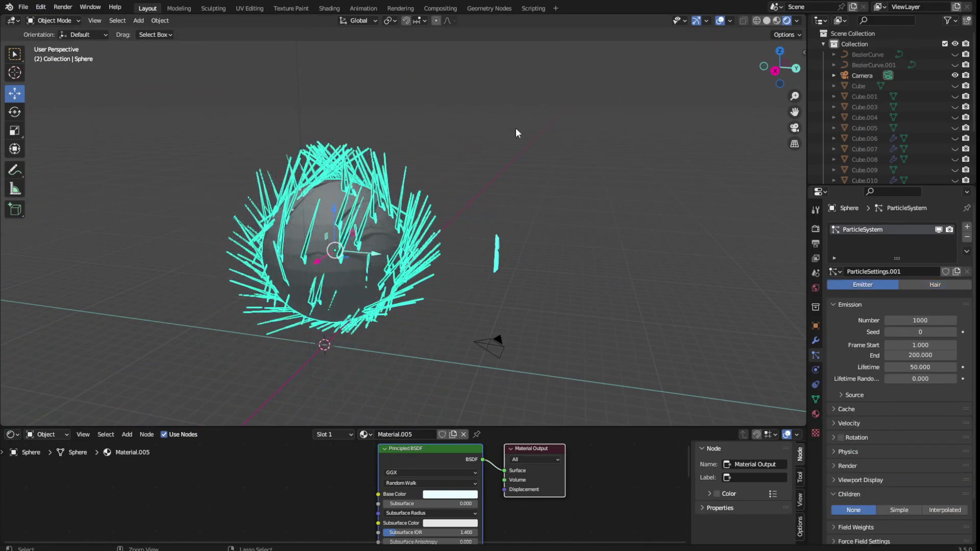
pyautogui.click(489, 8)
pyautogui.click(388, 160)
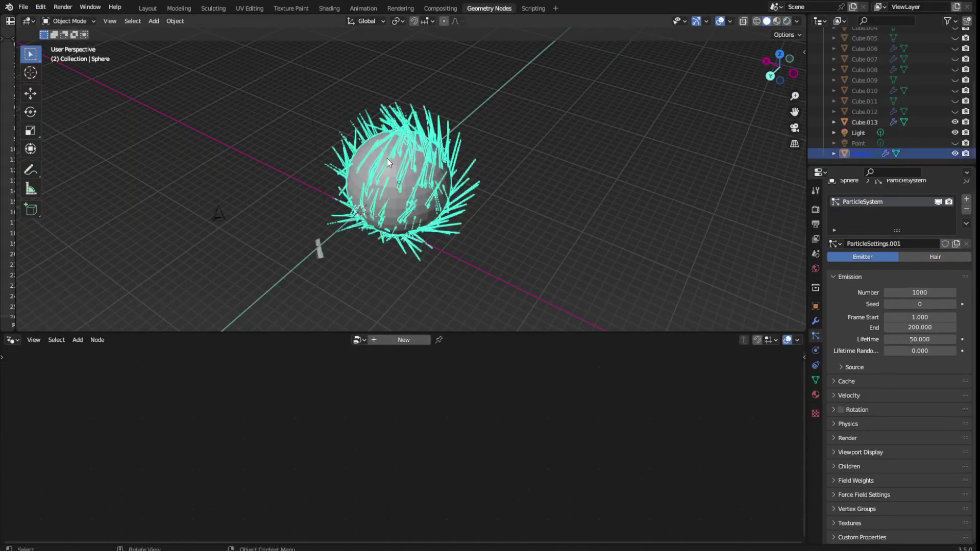
pyautogui.keyDown('ctrl'); pyautogui.click(408, 148); pyautogui.keyUp('ctrl')
# Step: Inspect the sphere up close, then switch to Layout showing its Material.005 shader nodes
pyautogui.moveTo(353, 170)
pyautogui.mouseDown(button='middle')
pyautogui.moveTo(305, 188)
pyautogui.moveTo(520, 176)
pyautogui.moveTo(626, 142)
pyautogui.mouseUp(button='middle')
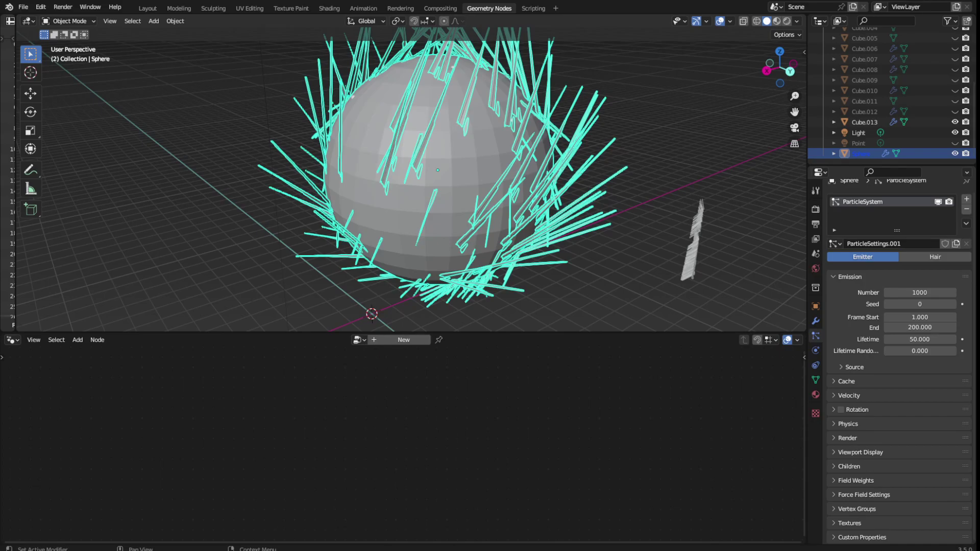
pyautogui.scroll(-3, 411, 179)
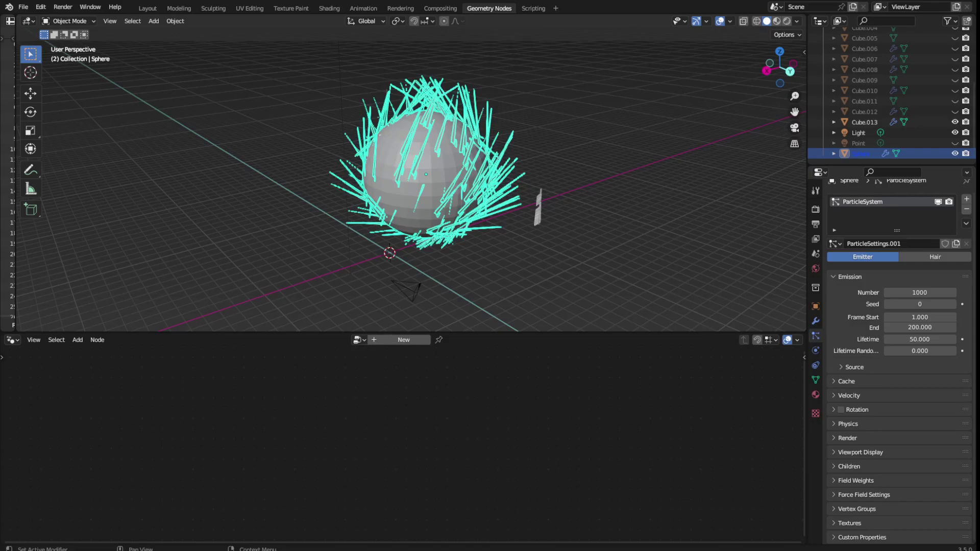
pyautogui.rightClick(441, 155)
pyautogui.click(159, 9)
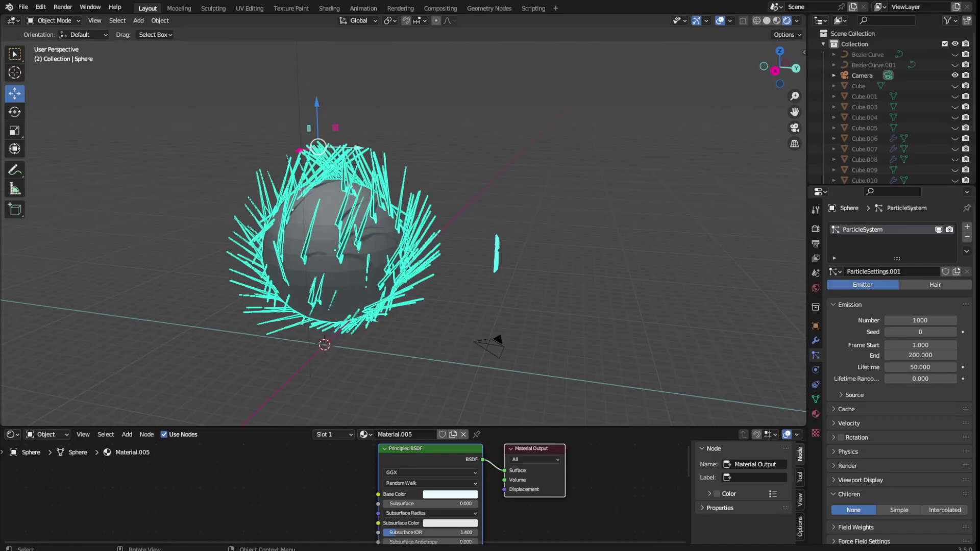
pyautogui.scroll(2, 439, 315)
pyautogui.moveTo(439, 315)
pyautogui.mouseDown(button='middle')
pyautogui.moveTo(438, 301)
pyautogui.moveTo(565, 301)
pyautogui.mouseUp(button='middle')
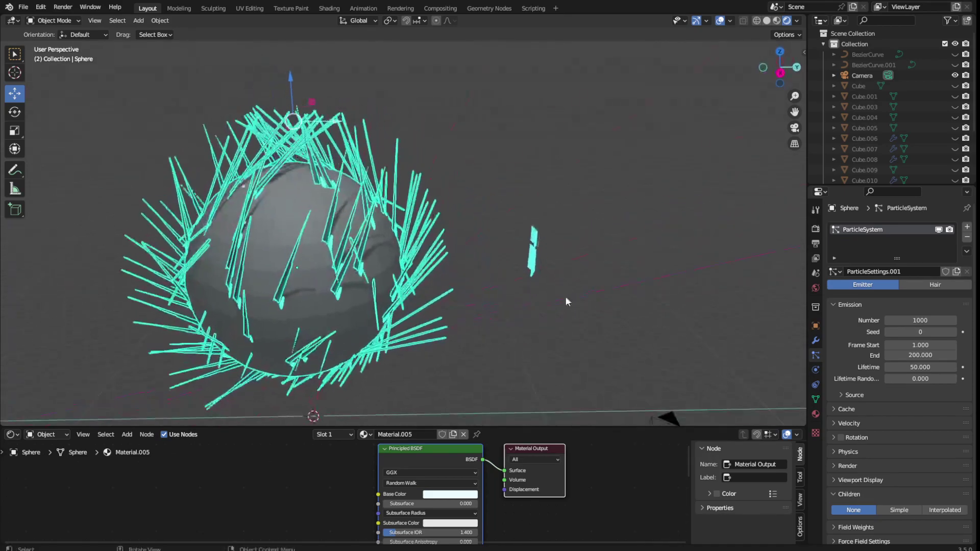
pyautogui.scroll(-3, 289, 206)
pyautogui.rightClick(302, 129)
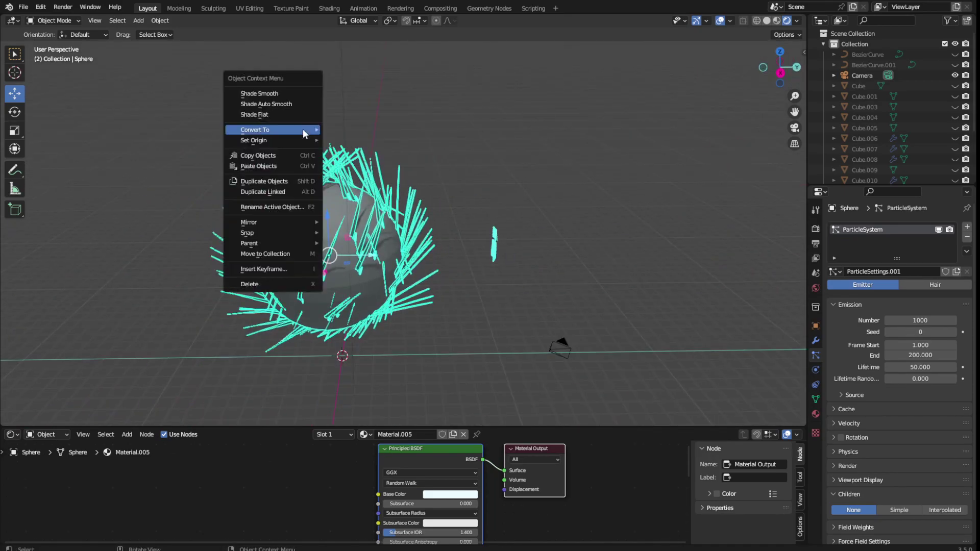
pyautogui.moveTo(261, 130)
pyautogui.click(371, 135)
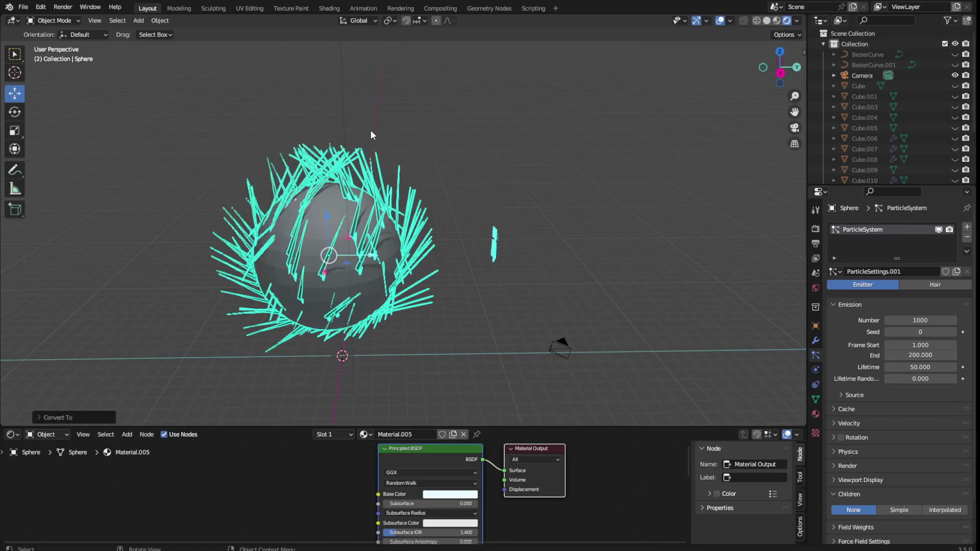
pyautogui.rightClick(357, 167)
pyautogui.moveTo(307, 164)
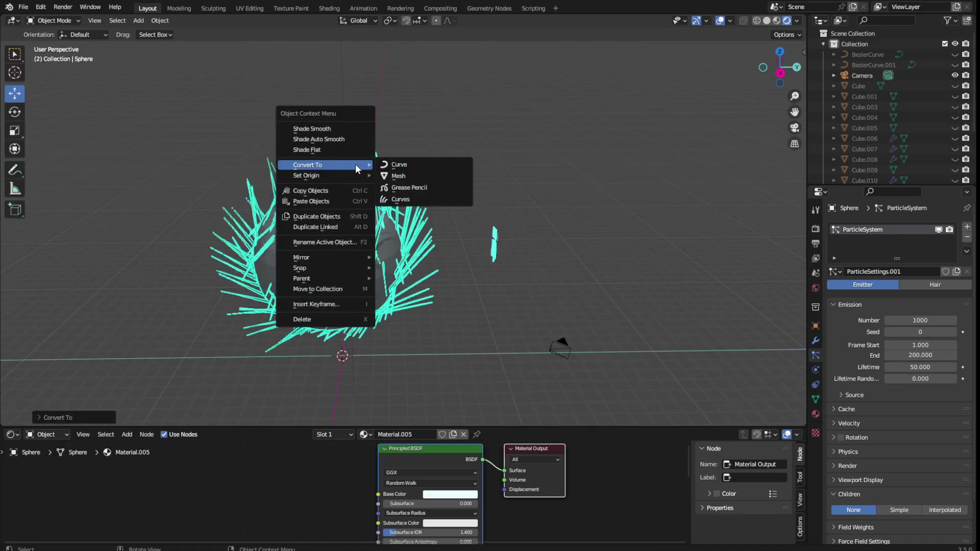
pyautogui.press('Escape')
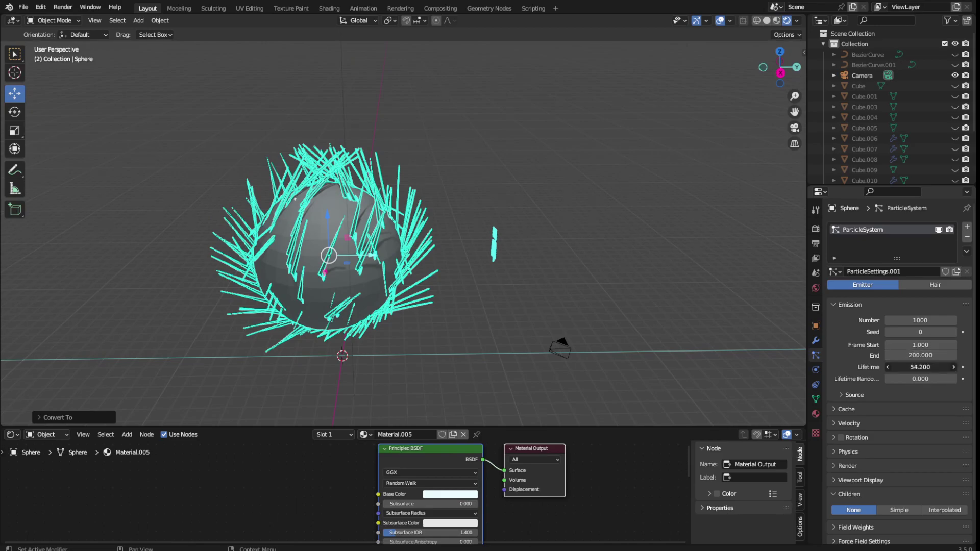
# Step: Set the particle lifetime to 44.6 and the particle count to 752
pyautogui.moveTo(920, 367); pyautogui.dragTo(912, 366)
pyautogui.click(921, 321)
pyautogui.write('752')
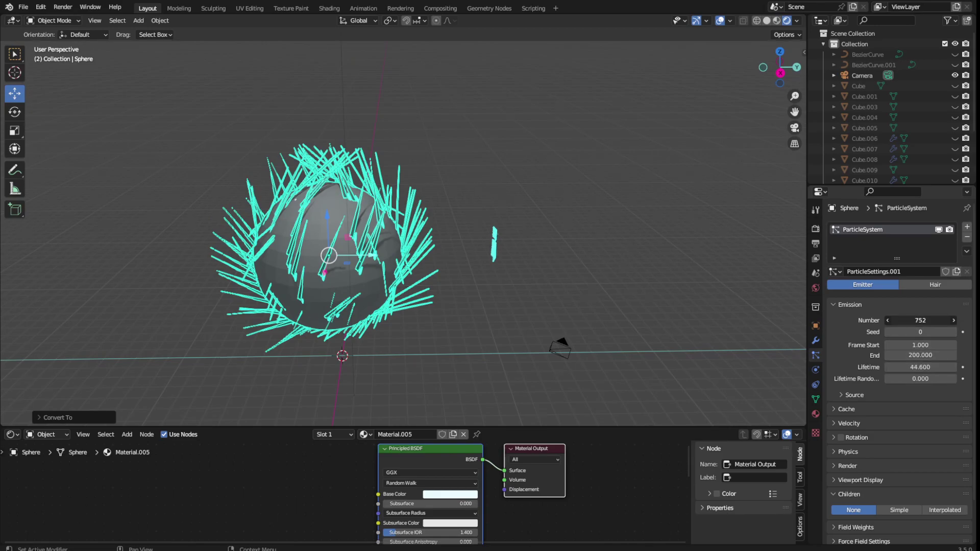
pyautogui.press('Return')
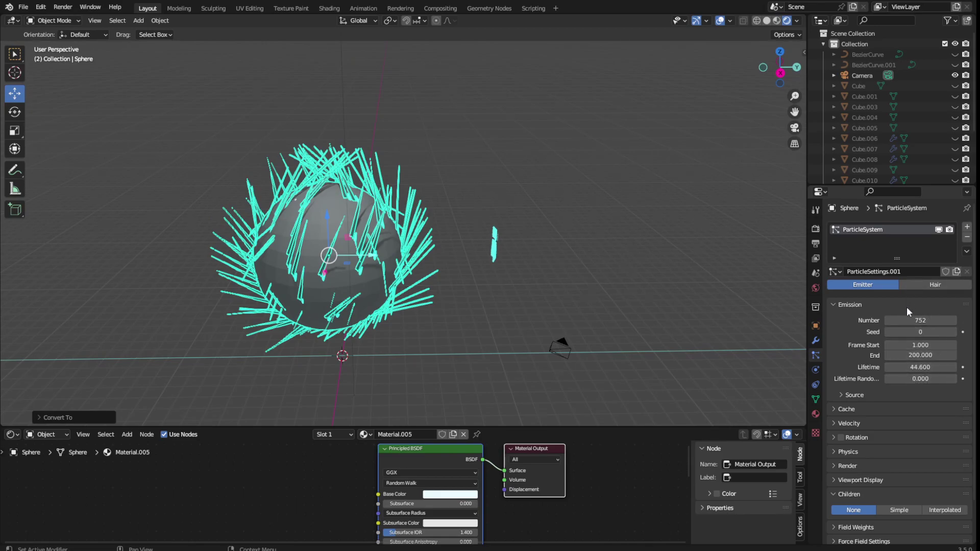
# Step: Try Hair type with 0 m hair length, and move then undo-move the sphere
pyautogui.click(923, 284)
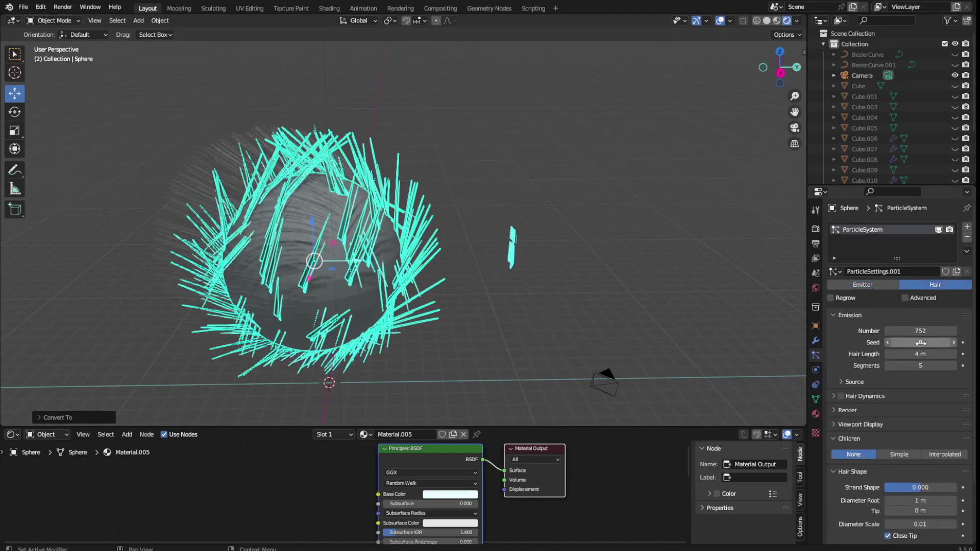
pyautogui.moveTo(918, 354)
pyautogui.mouseDown()
pyautogui.moveTo(888, 353)
pyautogui.moveTo(950, 354)
pyautogui.mouseUp()
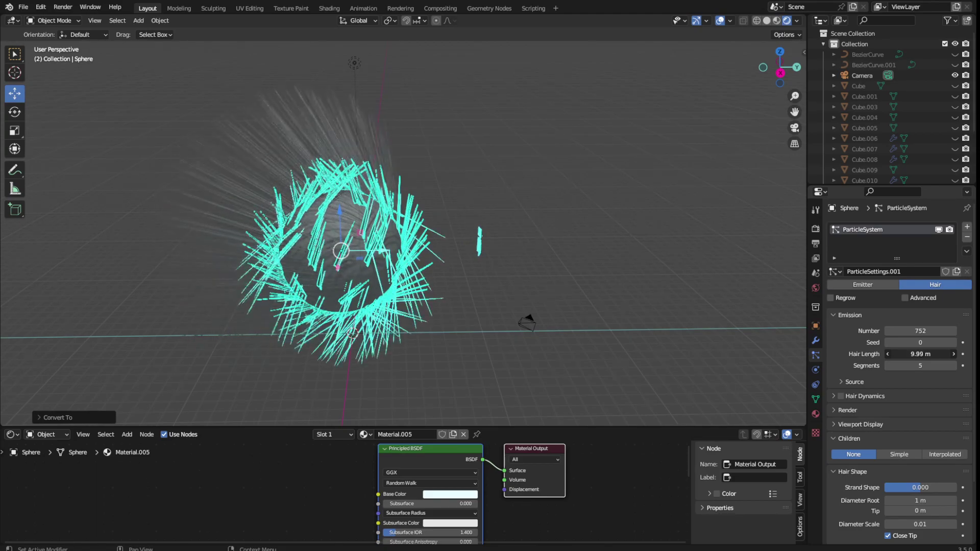
pyautogui.moveTo(920, 354); pyautogui.dragTo(888, 353)
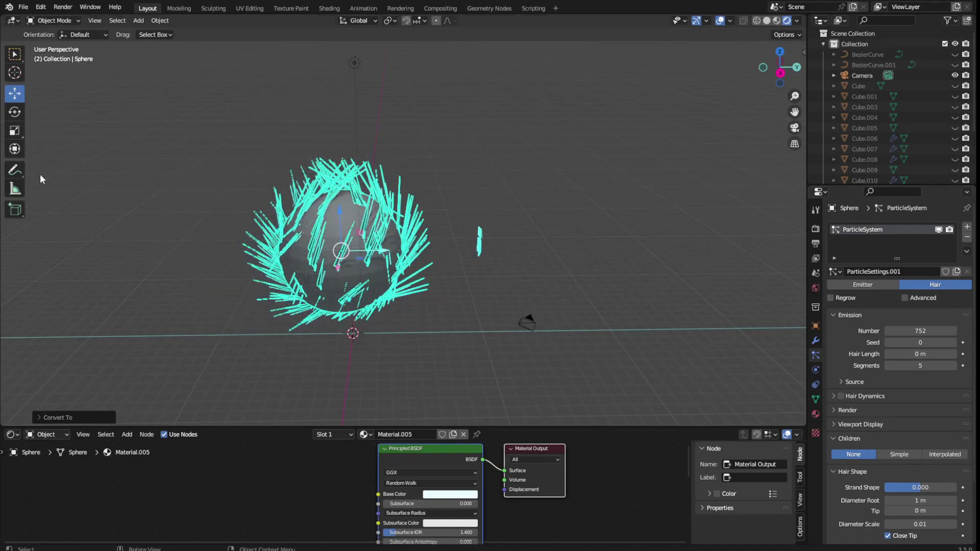
pyautogui.press('g')
pyautogui.click(594, 237)
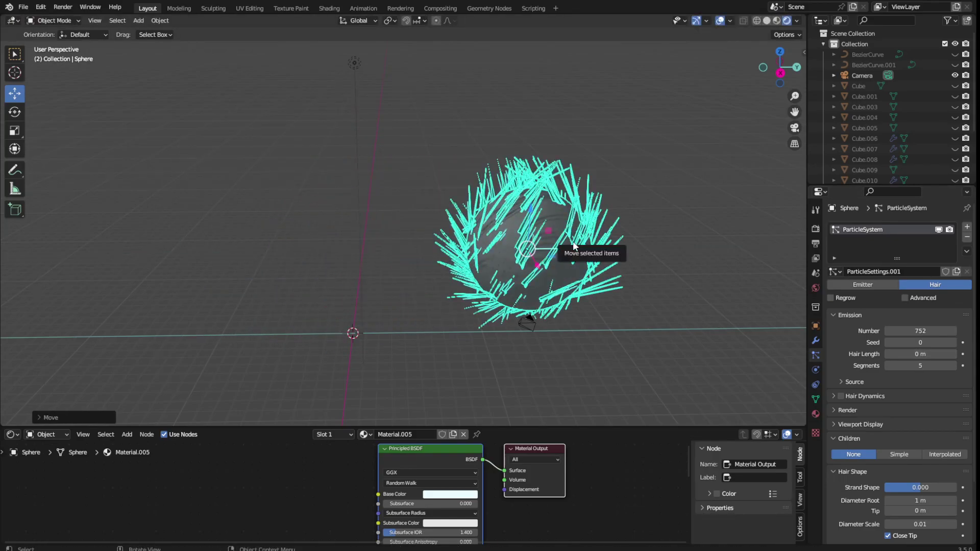
pyautogui.hotkey('ctrl', 'z')
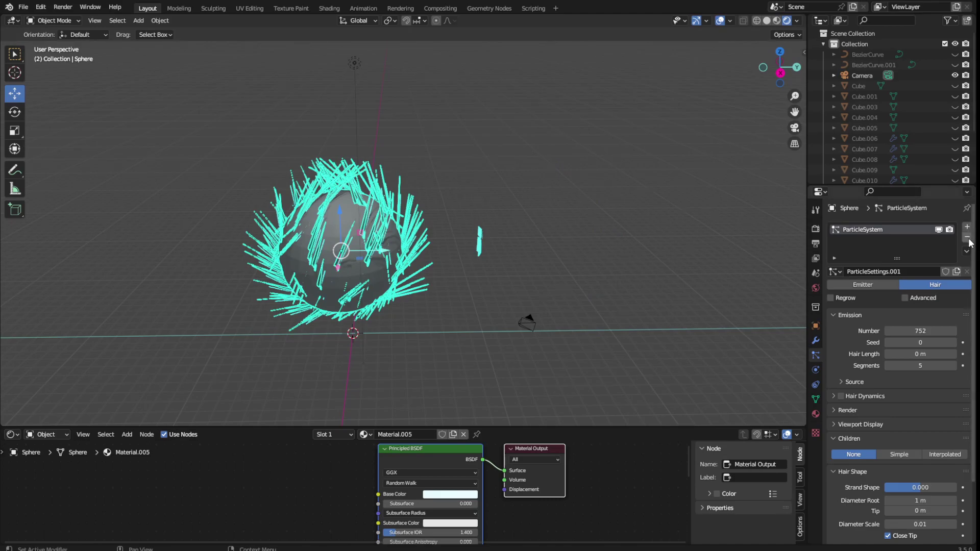
# Step: Switch the particle type back to Emitter
pyautogui.click(862, 285)
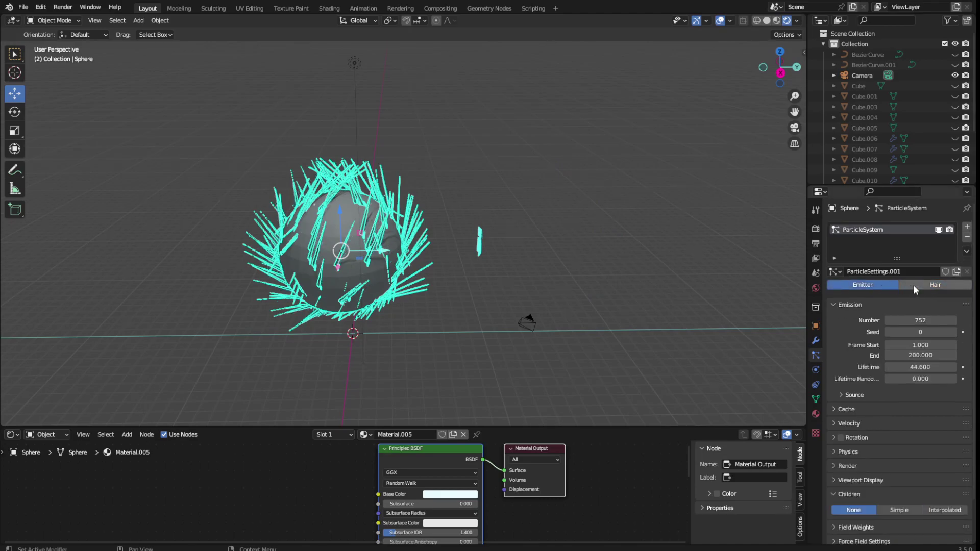
pyautogui.scroll(1, 431, 181)
pyautogui.moveTo(431, 181); pyautogui.dragTo(442, 183, button='middle')
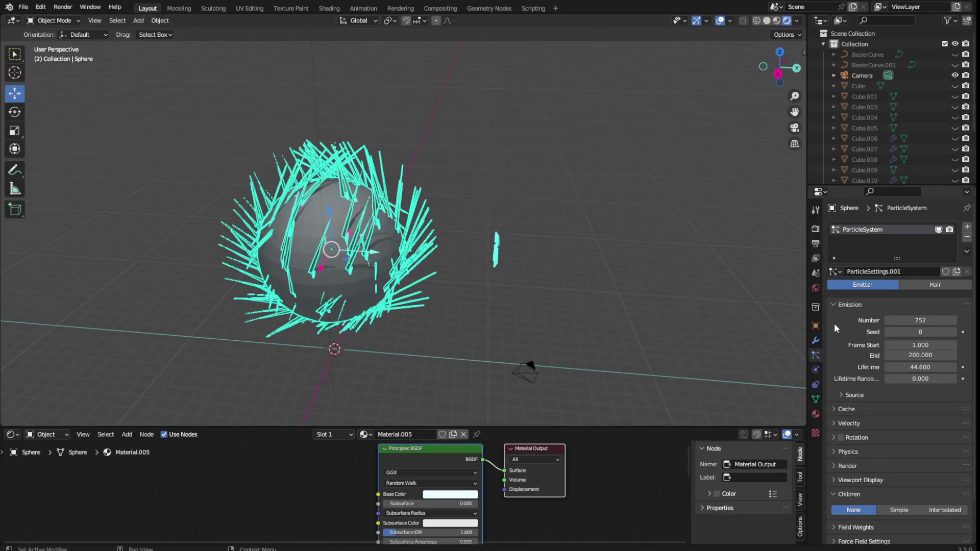
# Step: Apply the ParticleSystem modifier, then the Geometry Nodes modifier, from the Modifiers tab
pyautogui.click(816, 341)
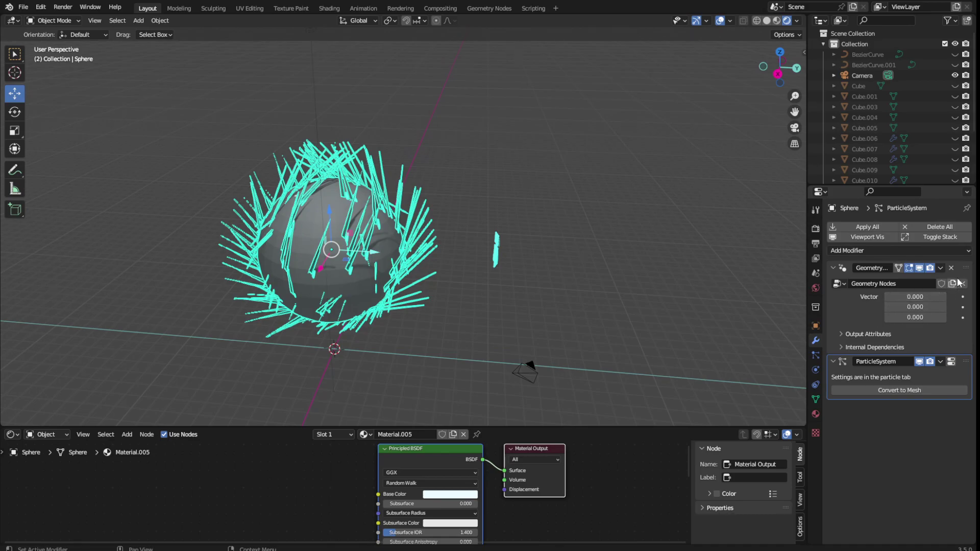
pyautogui.click(940, 268)
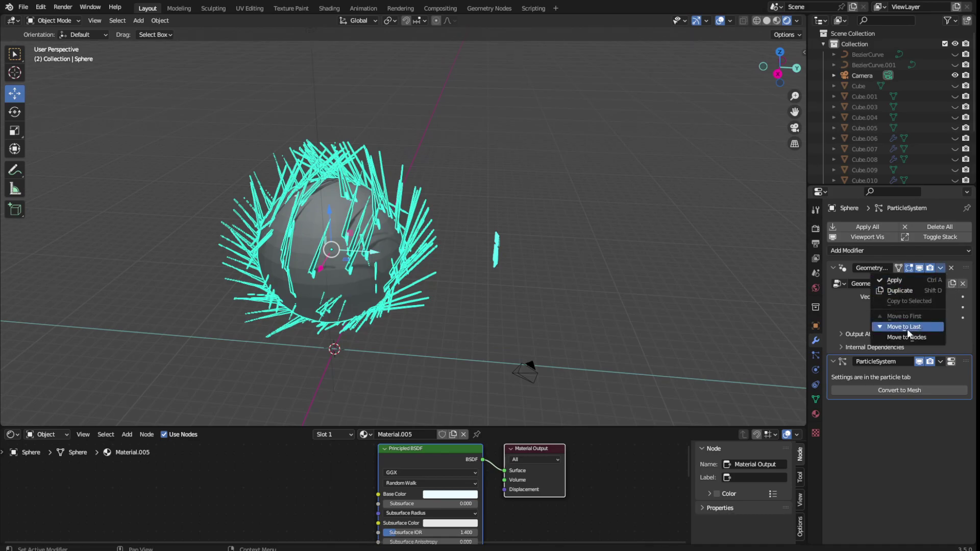
pyautogui.click(907, 337)
pyautogui.click(940, 268)
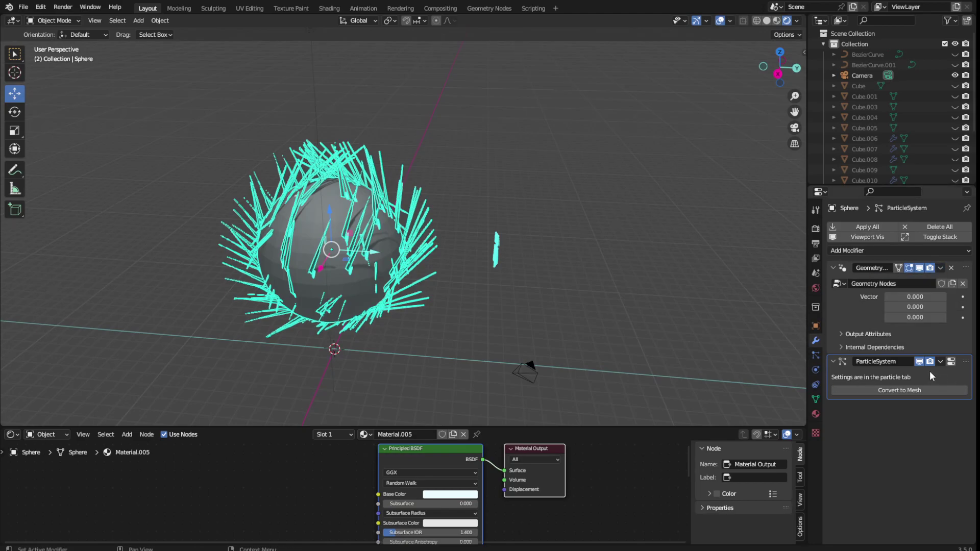
pyautogui.click(940, 360)
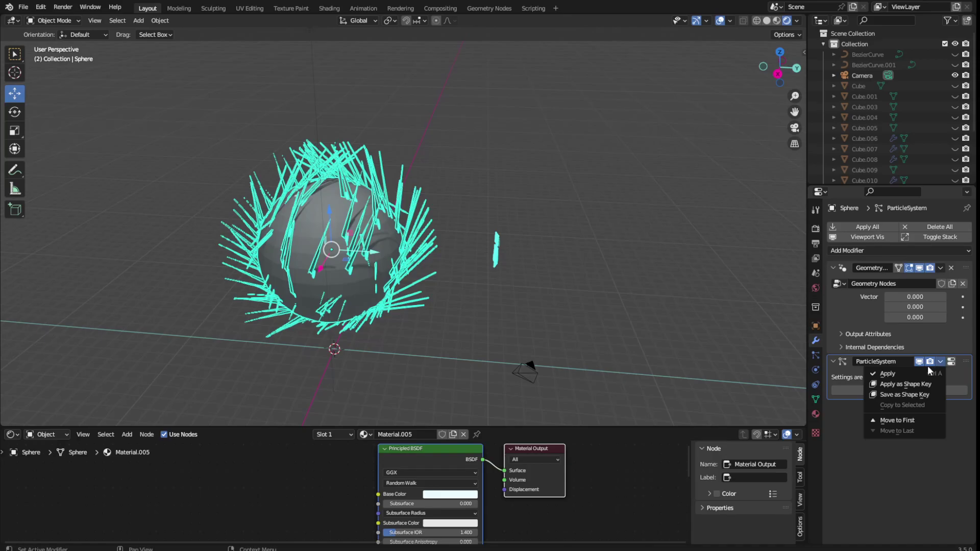
pyautogui.click(925, 374)
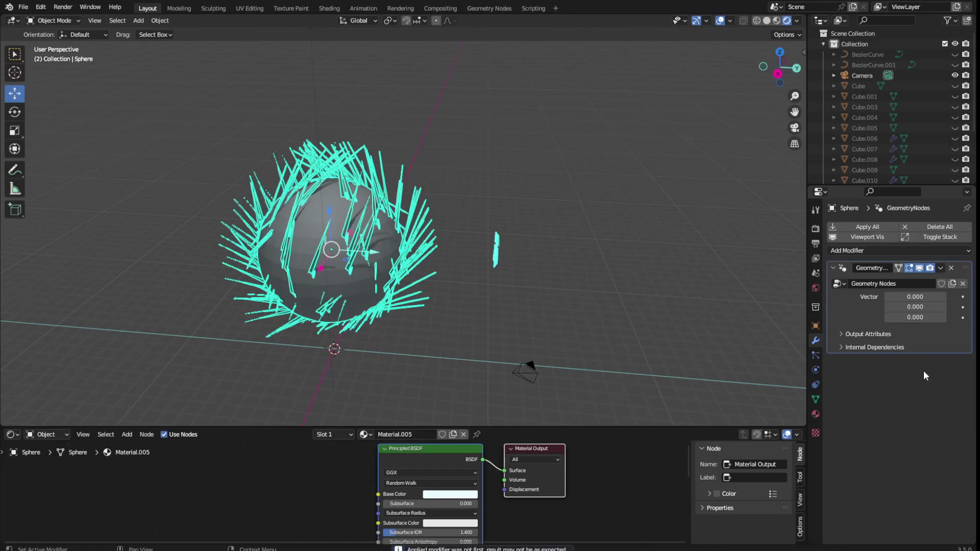
pyautogui.click(940, 267)
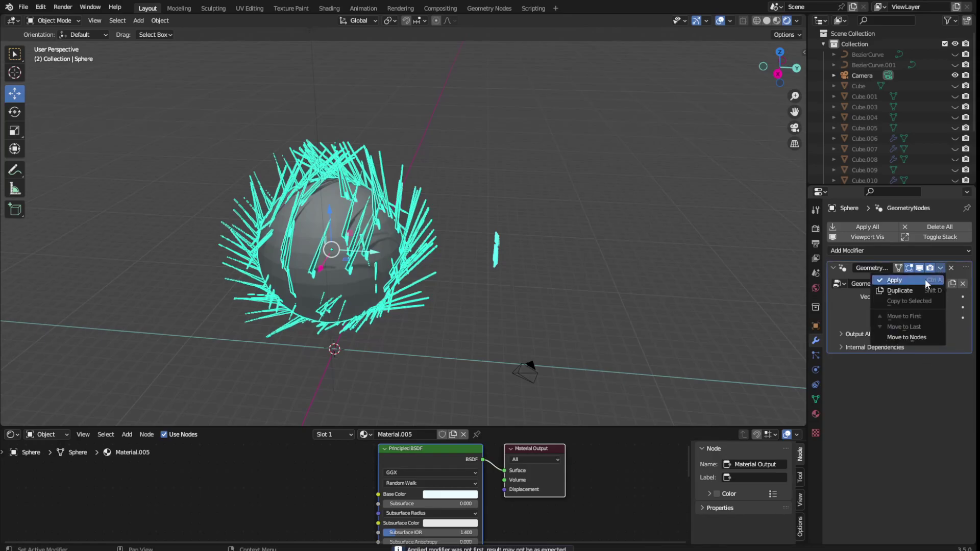
pyautogui.click(925, 279)
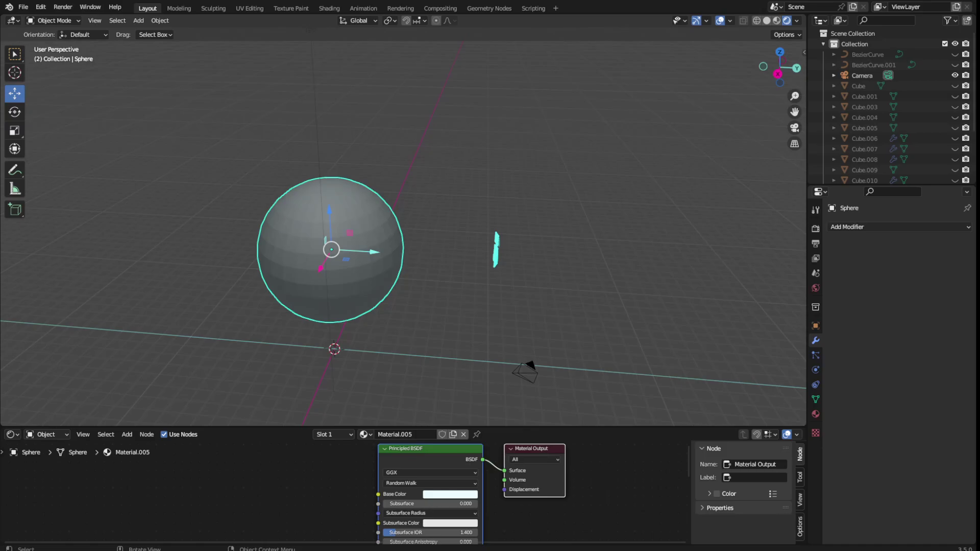
# Step: Reselect the sphere and redo to restore the Geometry Nodes modifier with cyan spikes
pyautogui.click(848, 227)
pyautogui.press('Escape')
pyautogui.hotkey('alt', 'a')
pyautogui.click(371, 232)
pyautogui.moveTo(416, 229)
pyautogui.mouseDown(button='middle')
pyautogui.moveTo(361, 231)
pyautogui.moveTo(436, 211)
pyautogui.mouseUp(button='middle')
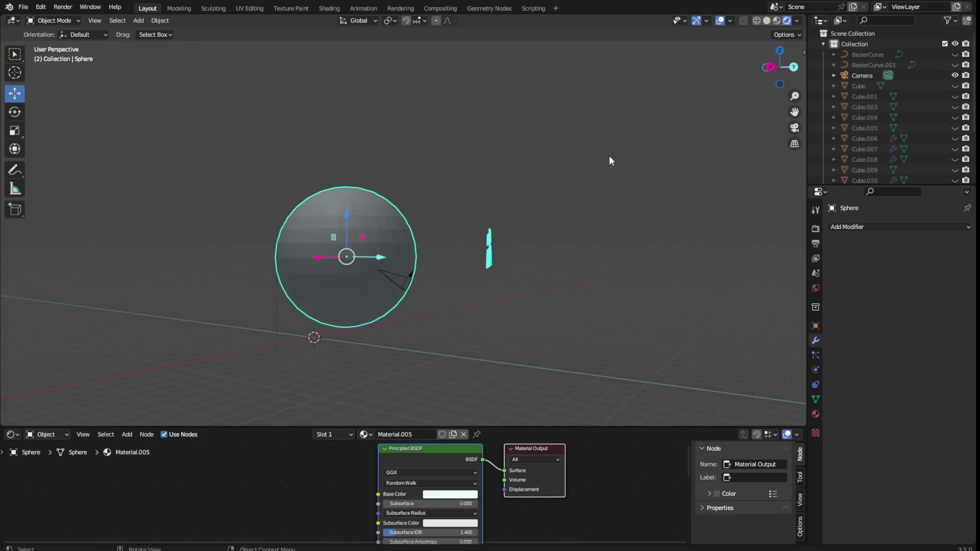
pyautogui.hotkey('ctrl', 'shift', 'z')
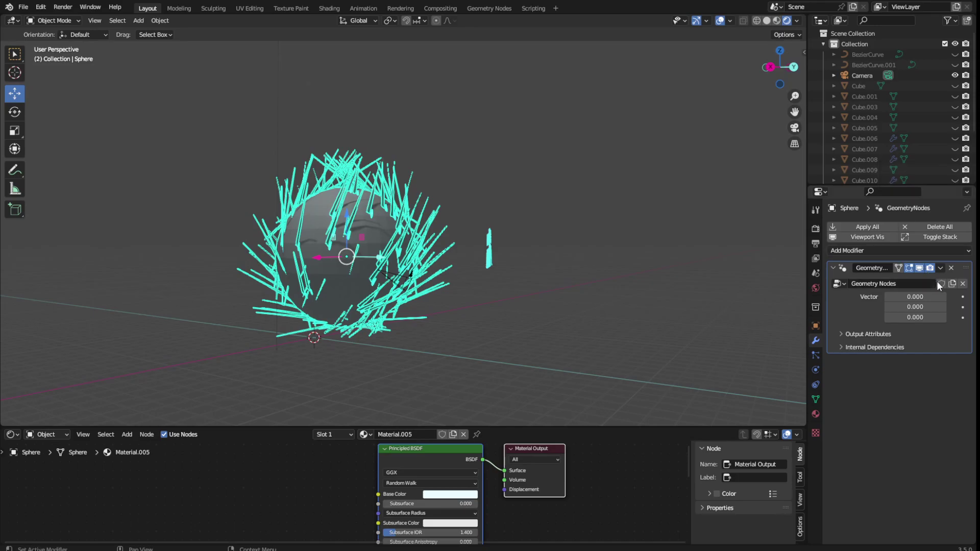
# Step: Apply the sphere's Geometry Nodes modifier, then undo the apply
pyautogui.click(940, 268)
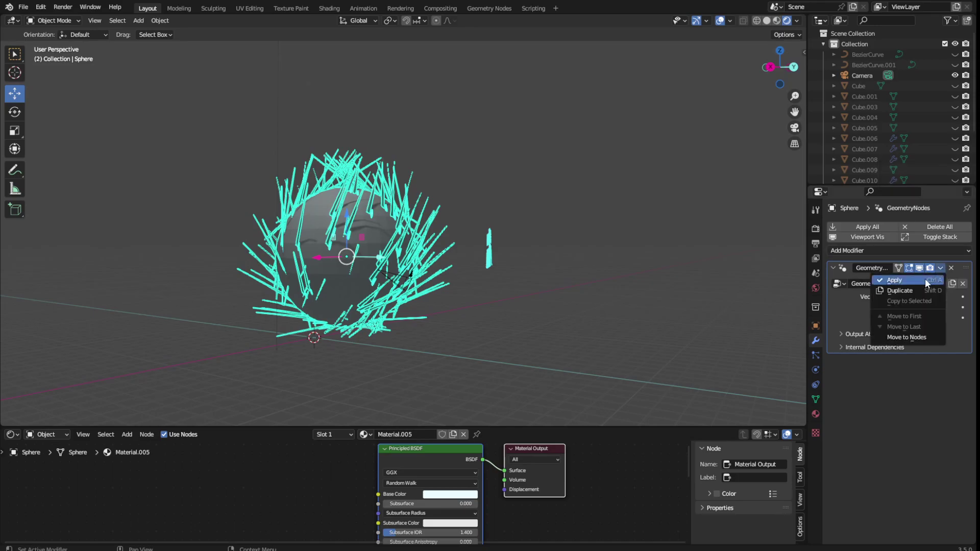
pyautogui.click(925, 277)
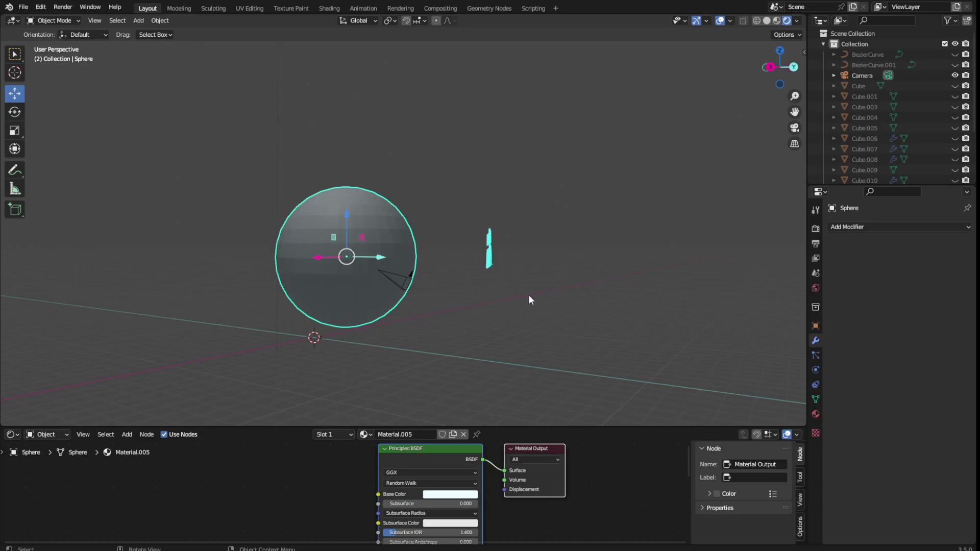
pyautogui.hotkey('ctrl', 'z')
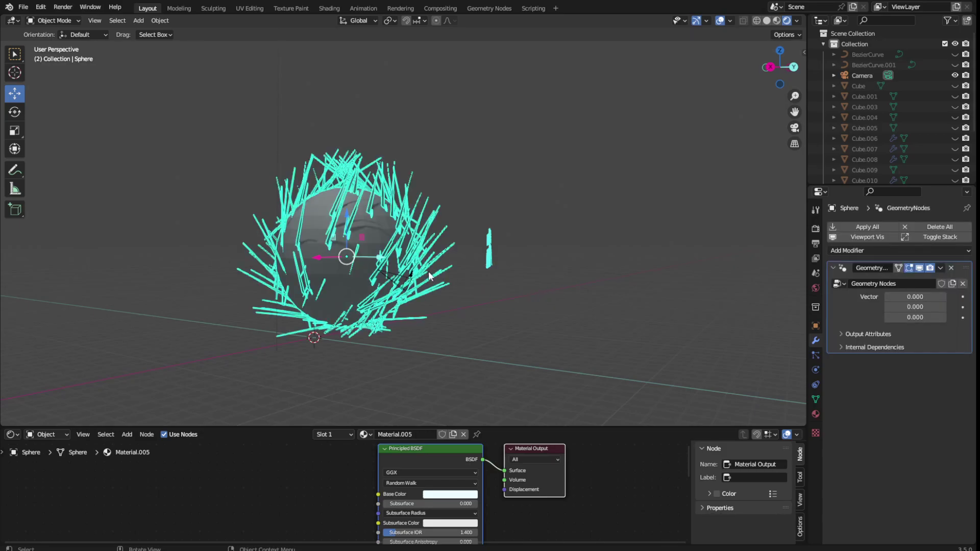
# Step: Dismiss the Add menu unused and switch to the Geometry Nodes workspace
pyautogui.hotkey('shift', 'a')
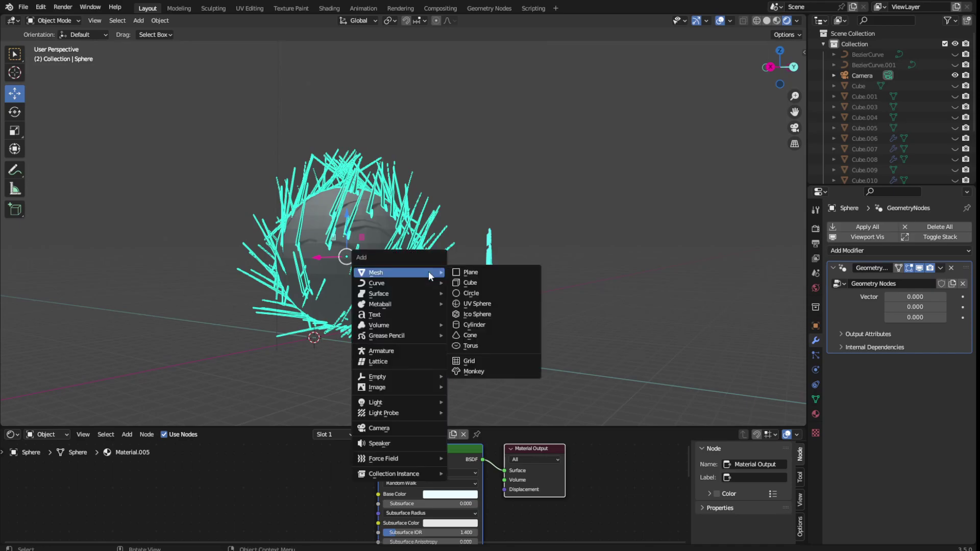
pyautogui.press('Escape')
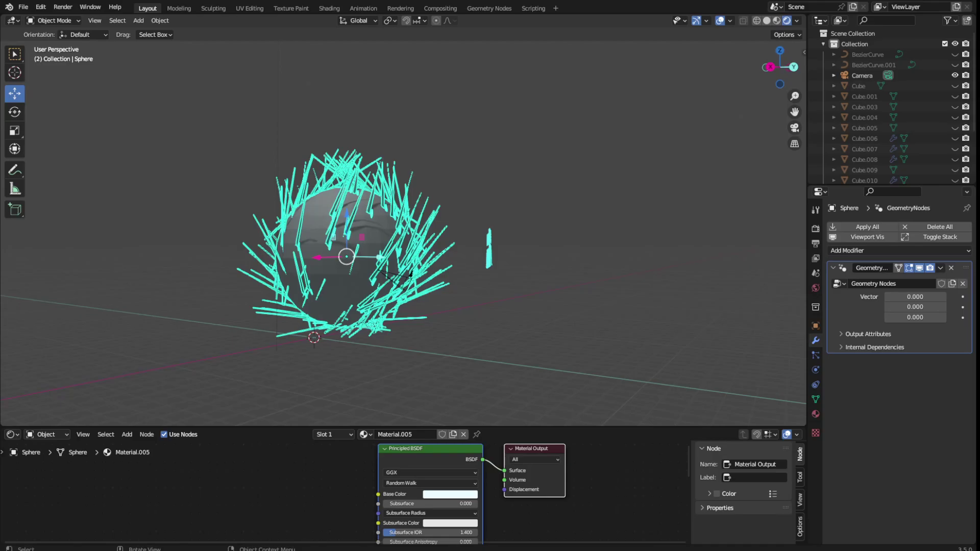
pyautogui.click(489, 8)
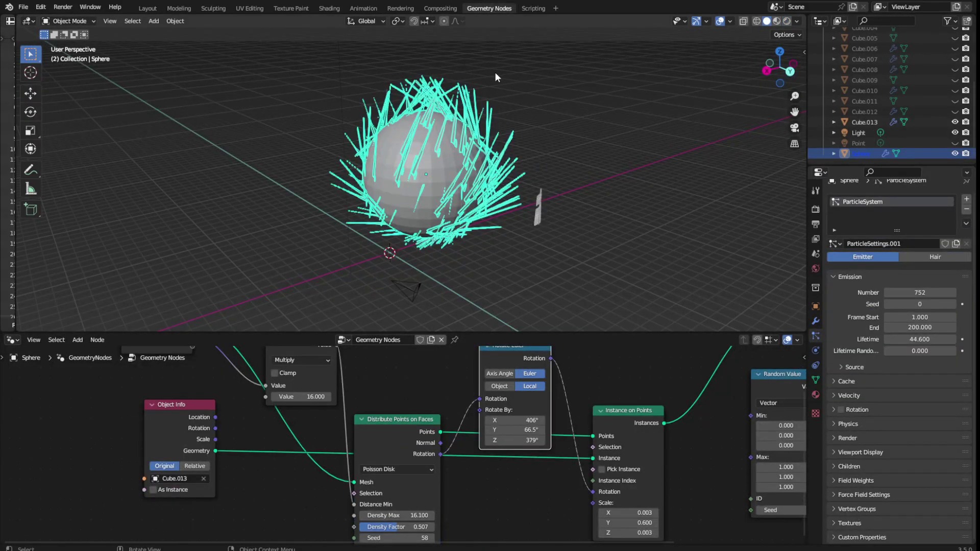
# Step: Browse the Snap, Add, Apply, Edit and File menus, then return to Layout
pyautogui.hotkey('shift', 's')
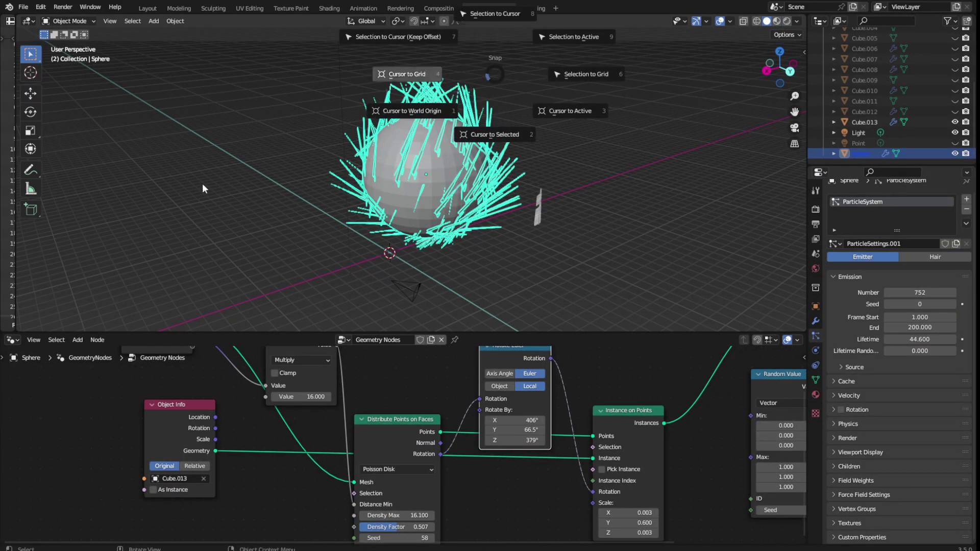
pyautogui.click(202, 182)
pyautogui.hotkey('shift', 'a')
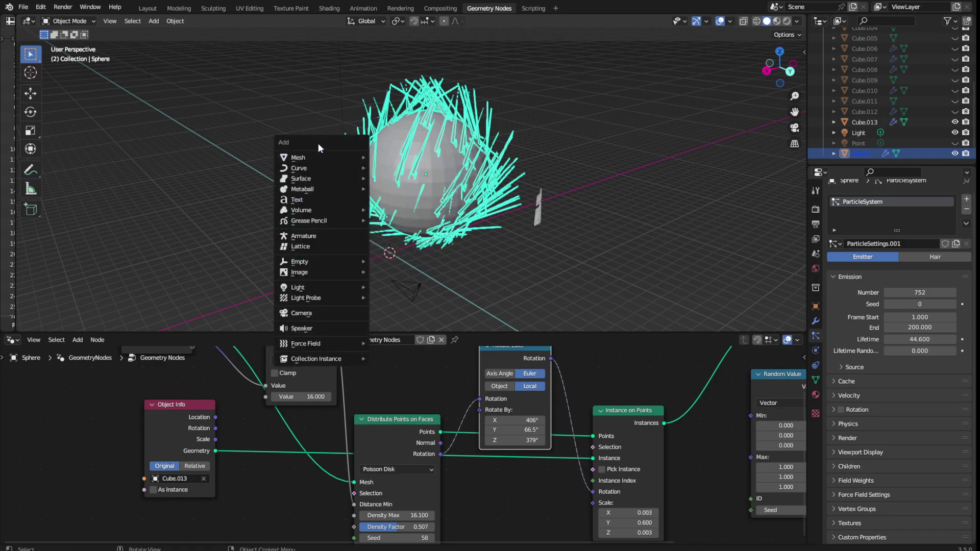
pyautogui.hotkey('ctrl', 'a')
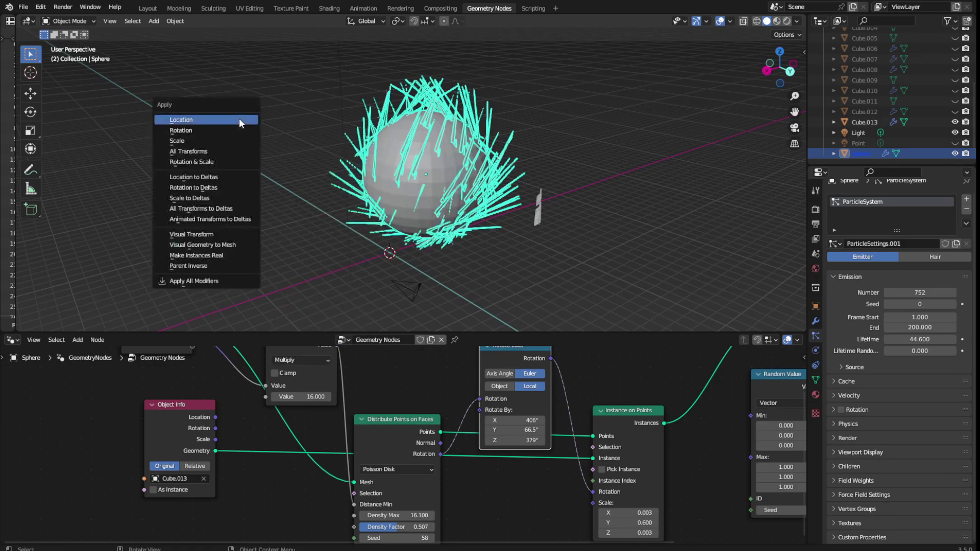
pyautogui.click(41, 7)
pyautogui.click(33, 9)
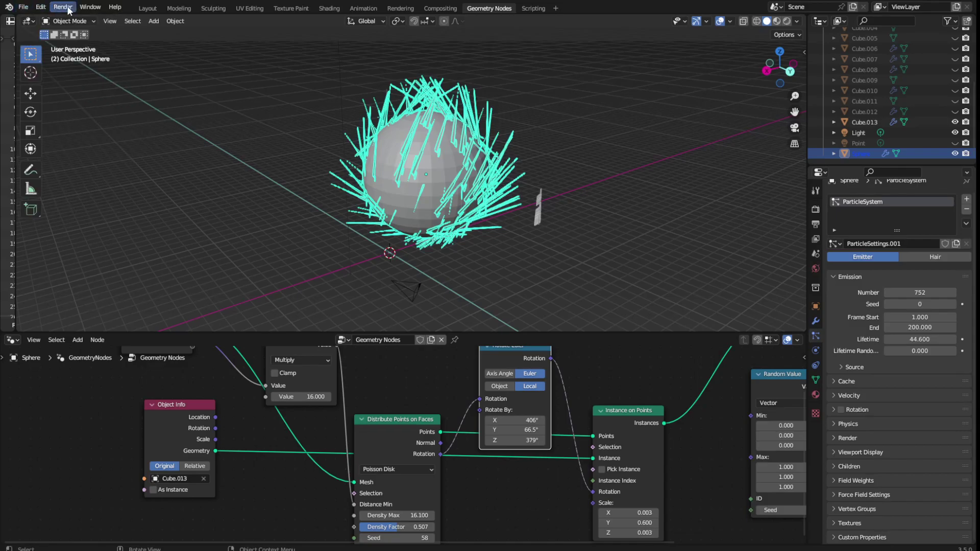
pyautogui.click(149, 8)
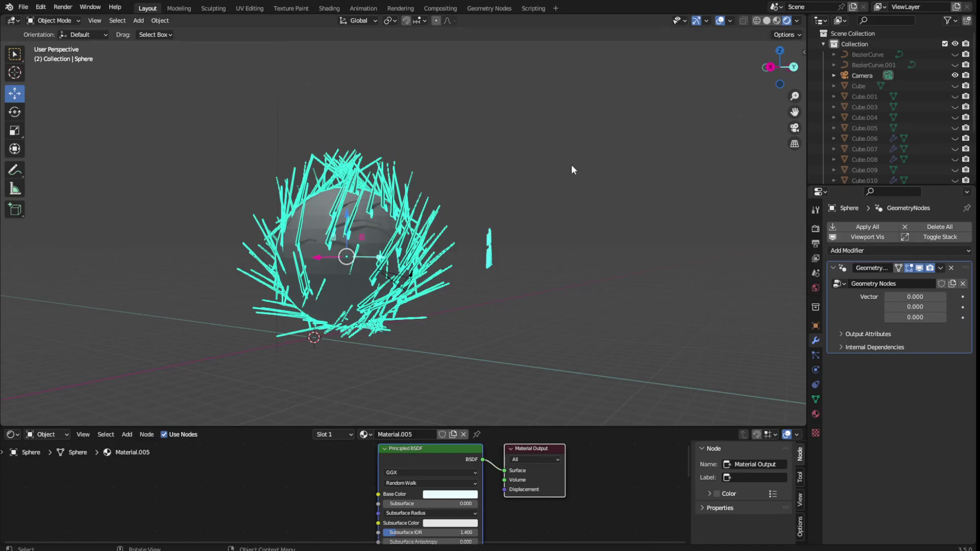
pyautogui.hotkey('shift', 'a')
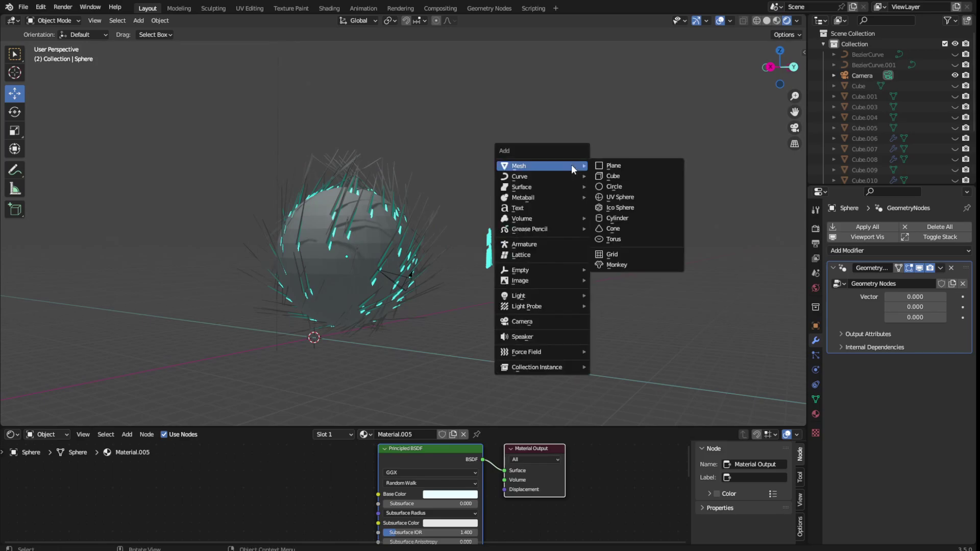
pyautogui.press('Escape')
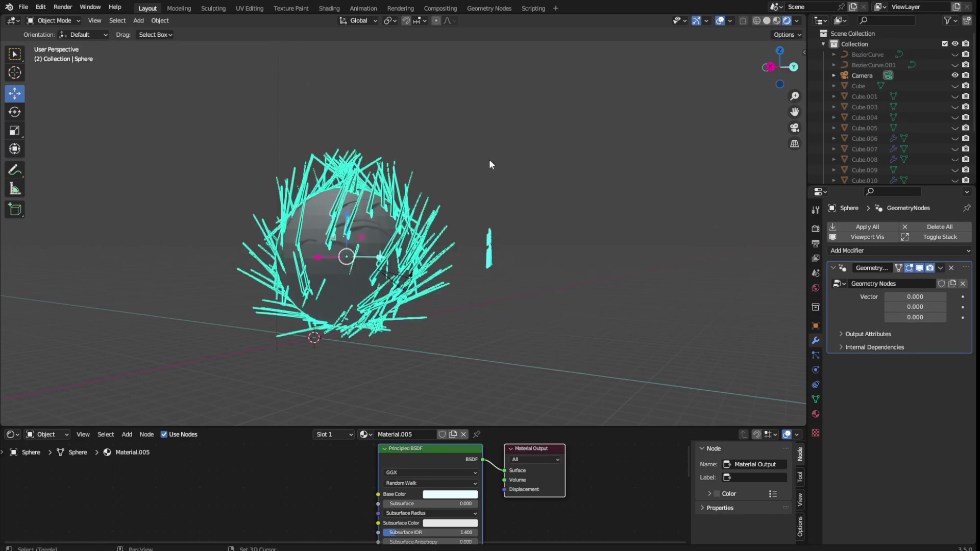
pyautogui.hotkey('shift', 'a')
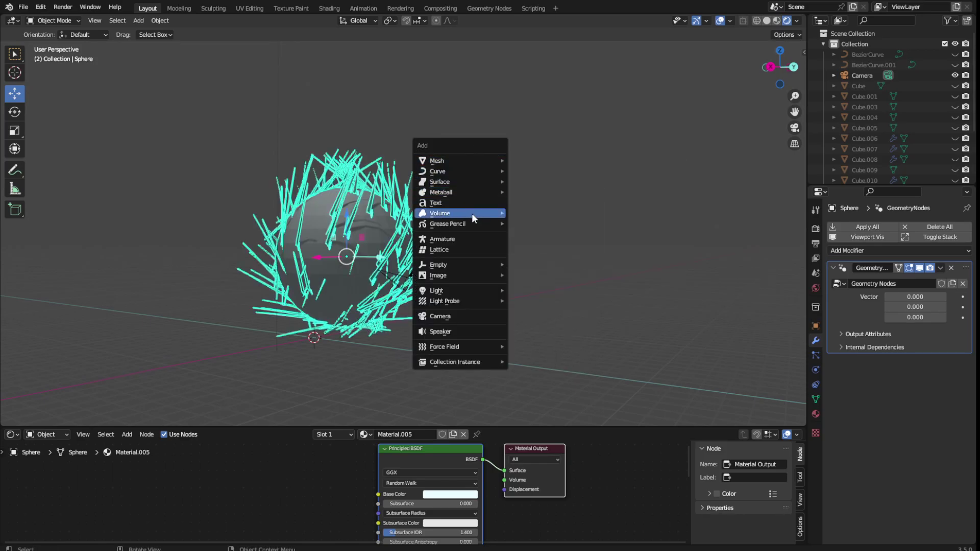
pyautogui.click(329, 8)
pyautogui.click(382, 8)
pyautogui.click(440, 8)
pyautogui.click(474, 9)
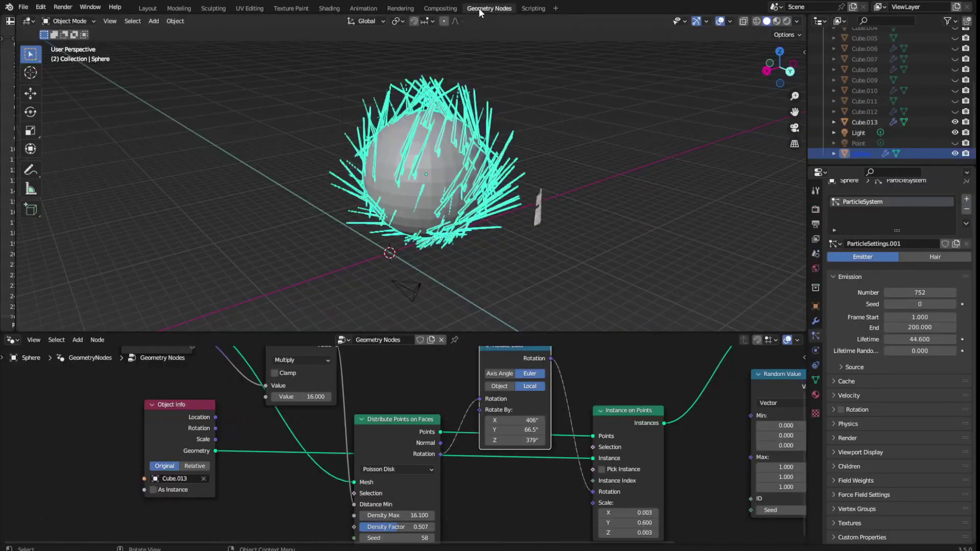
pyautogui.click(528, 10)
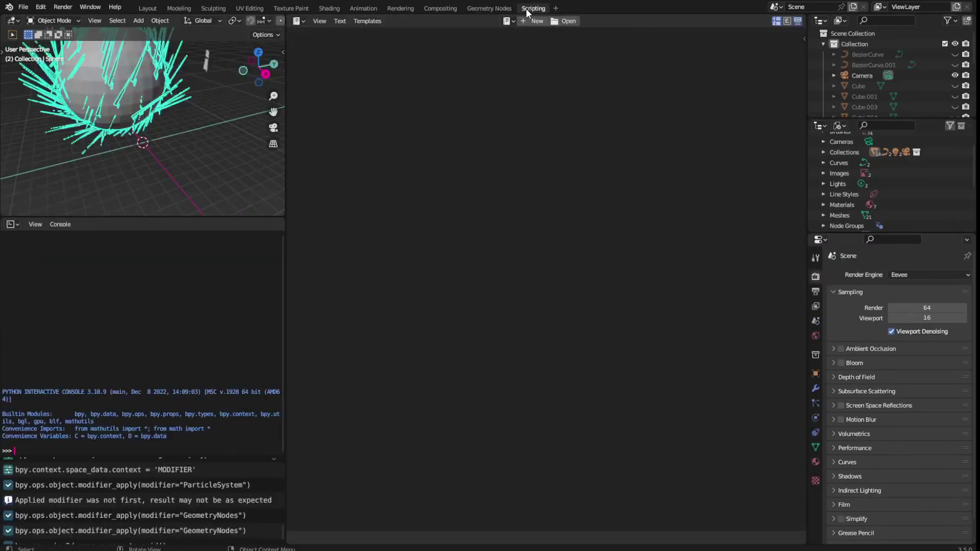
pyautogui.click(495, 8)
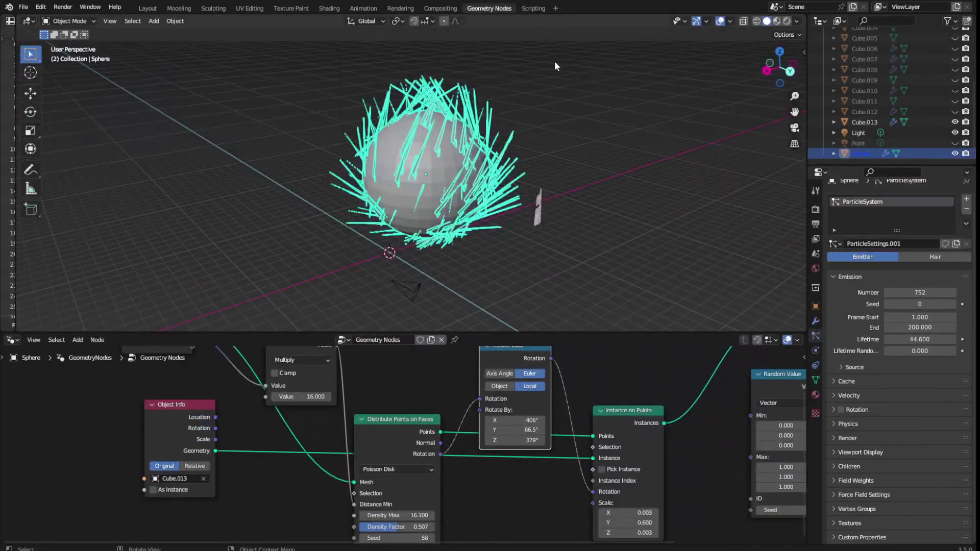
pyautogui.hotkey('shift', 'a')
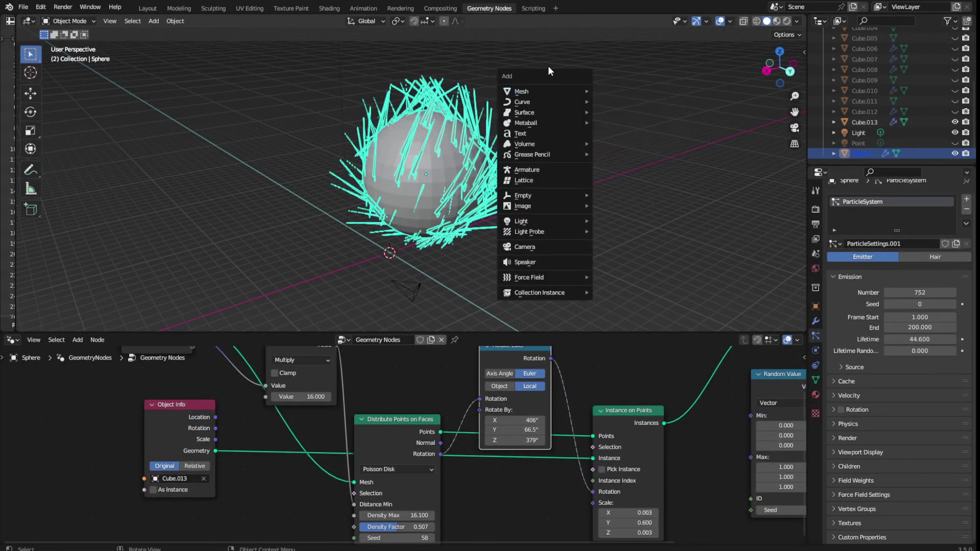
pyautogui.click(148, 8)
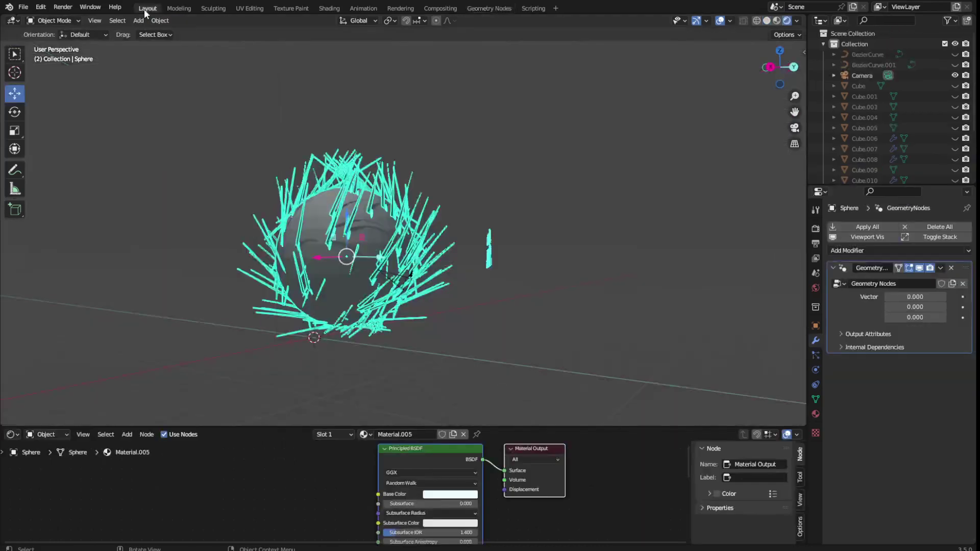
pyautogui.click(179, 8)
# Step: Check the Layout viewport's View menu, then go back to the Geometry Nodes workspace
pyautogui.click(148, 8)
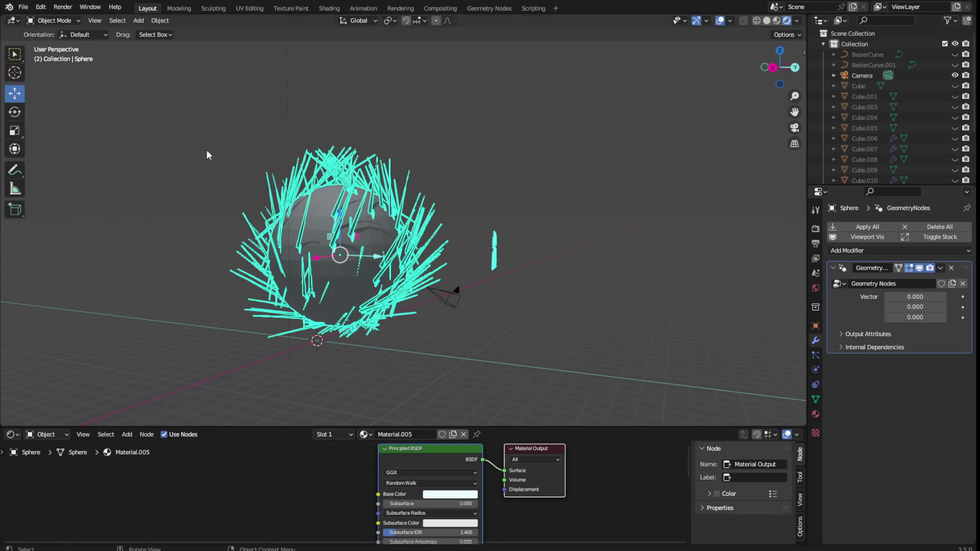
pyautogui.click(96, 20)
pyautogui.click(489, 8)
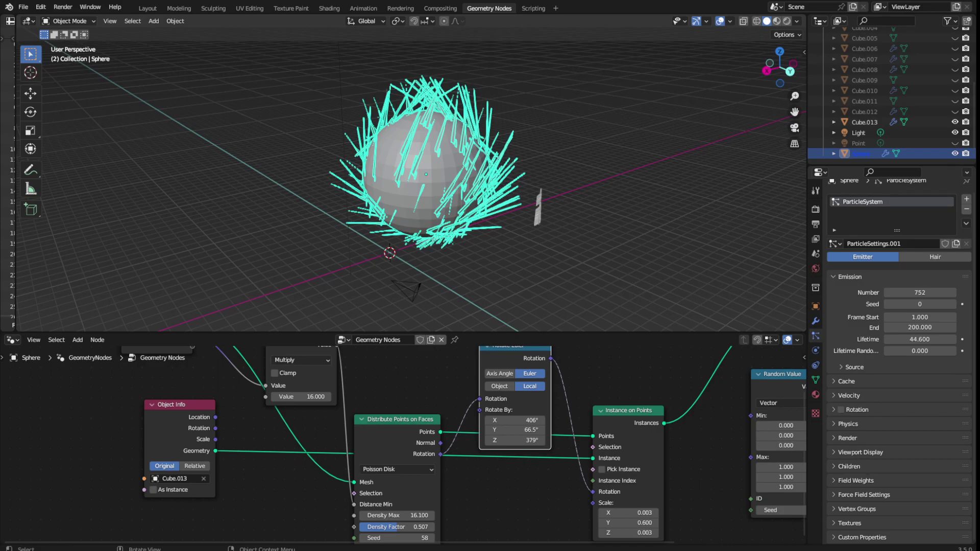
# Step: Add a Realize Instances node to the sphere's node tree via search
pyautogui.moveTo(632, 413); pyautogui.dragTo(501, 422, button='middle')
pyautogui.rightClick(534, 379)
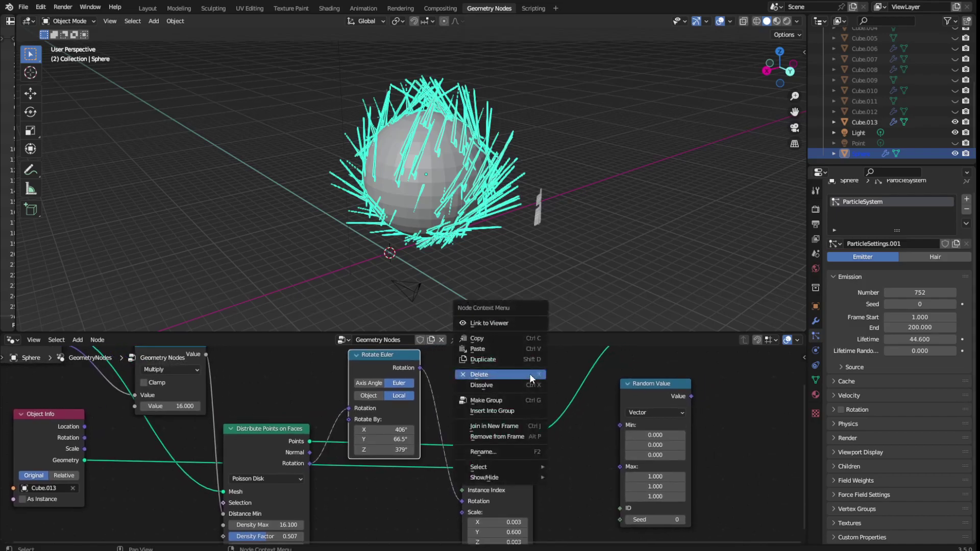
pyautogui.press('Escape')
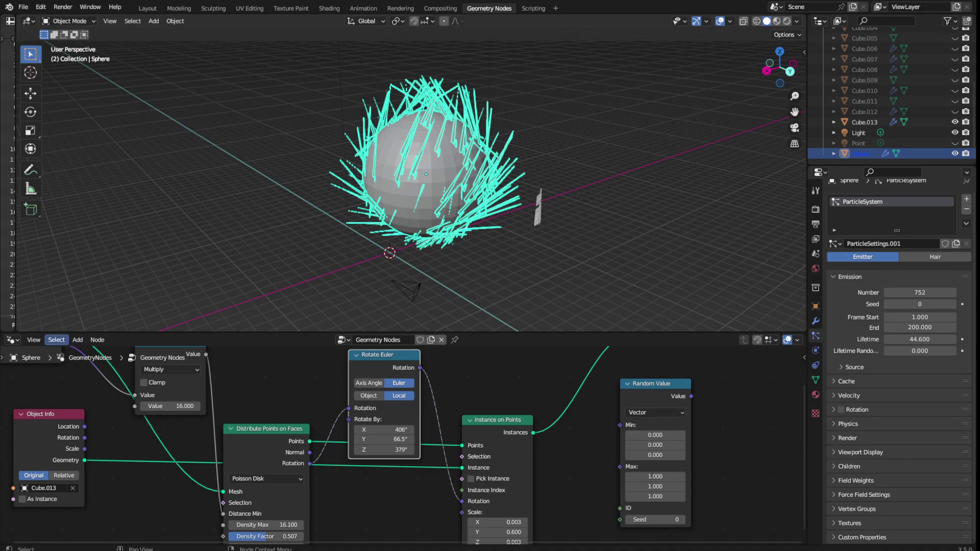
pyautogui.click(77, 340)
pyautogui.click(80, 349)
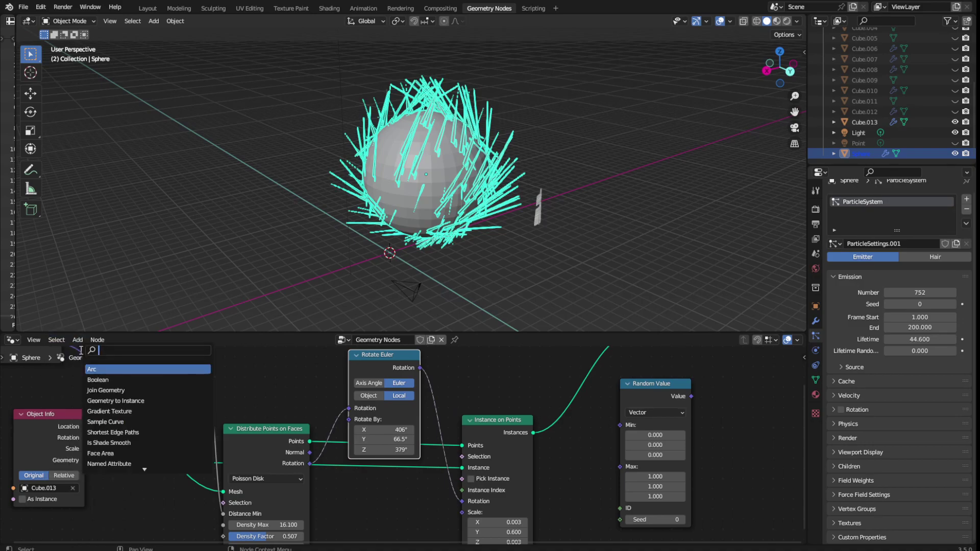
pyautogui.write('re')
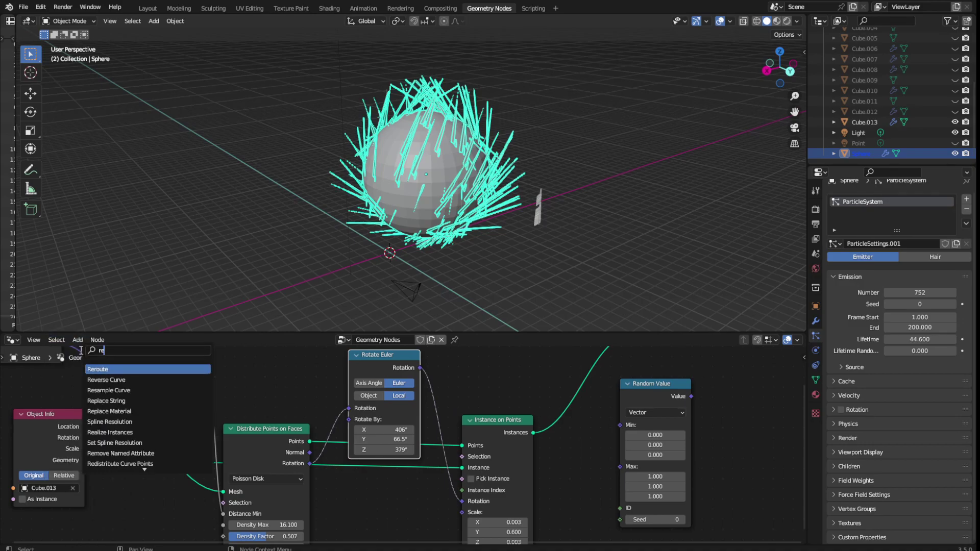
pyautogui.write('alize')
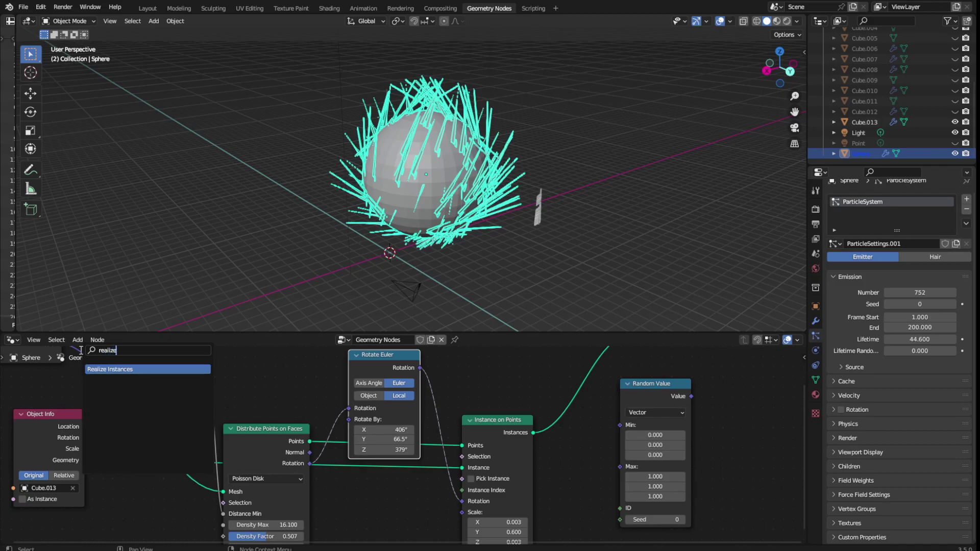
pyautogui.press('Return')
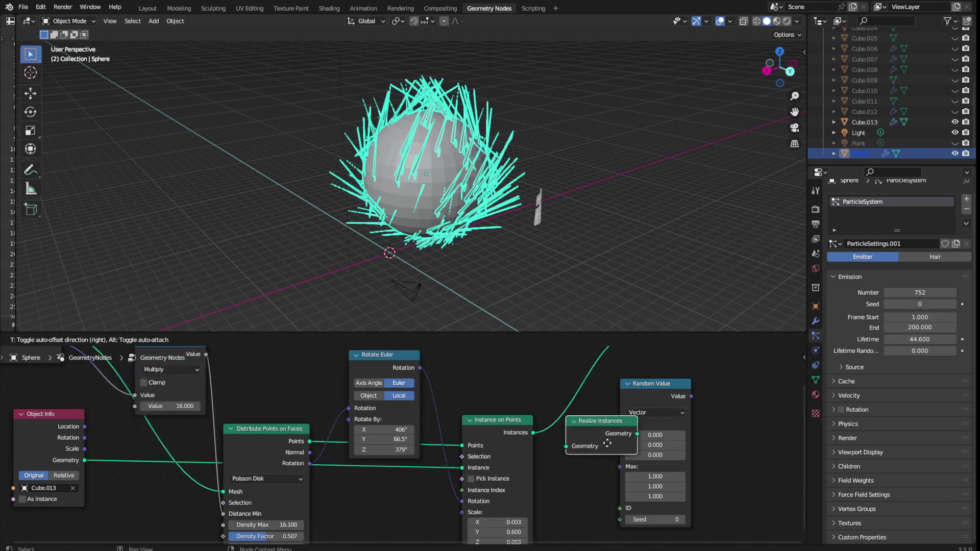
pyautogui.click(502, 400)
# Step: Insert Realize Instances on the link between Join Geometry and Group Output
pyautogui.scroll(-1, 501, 397)
pyautogui.scroll(-1, 536, 396)
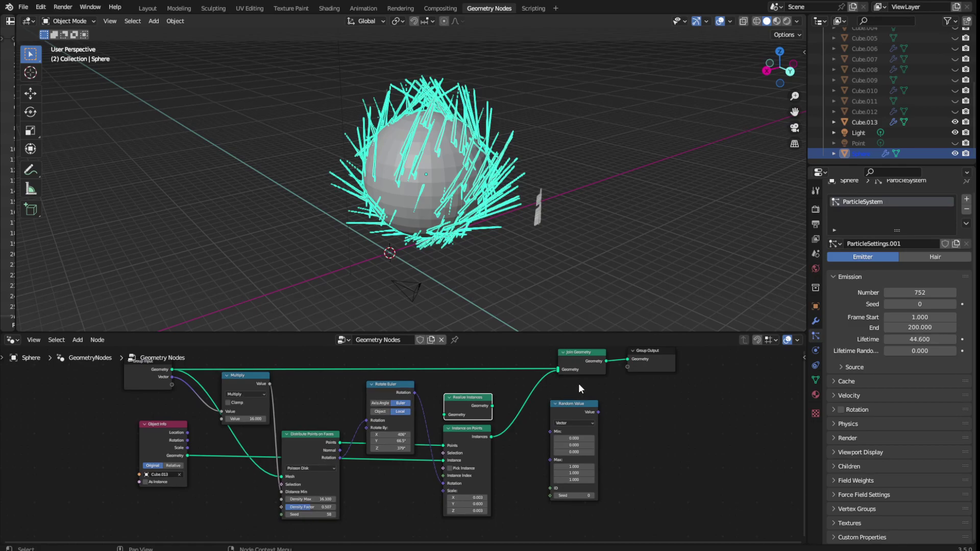
pyautogui.moveTo(645, 364); pyautogui.dragTo(741, 372)
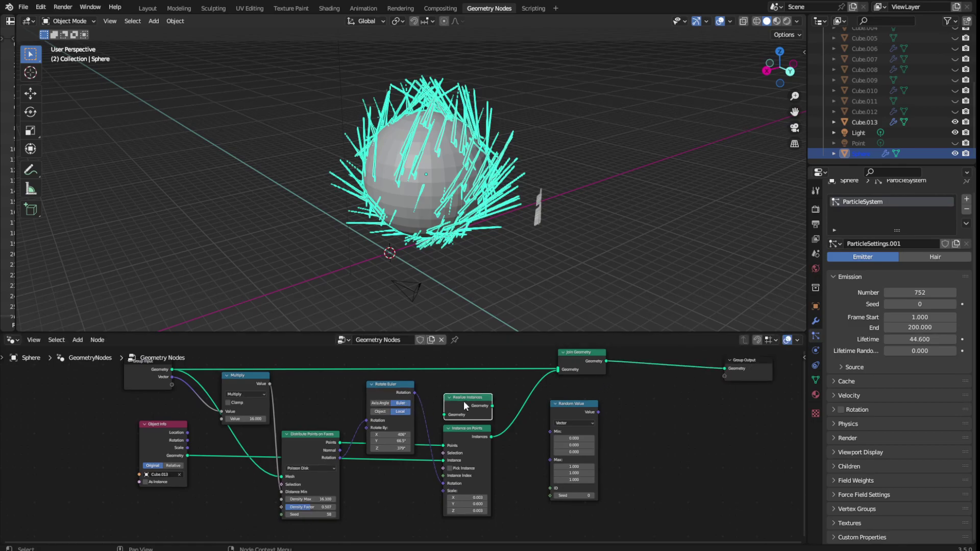
pyautogui.moveTo(464, 400)
pyautogui.mouseDown()
pyautogui.moveTo(684, 359)
pyautogui.moveTo(670, 398)
pyautogui.mouseUp()
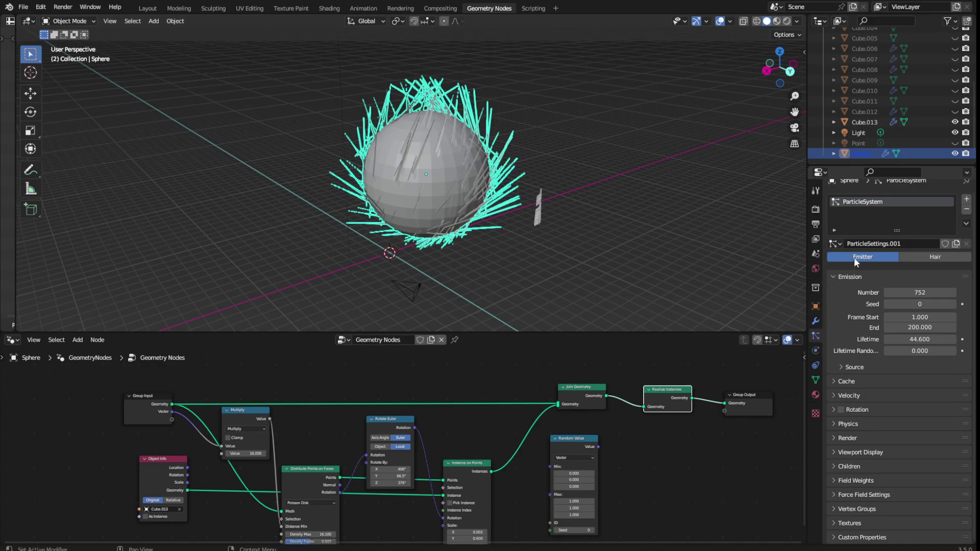
# Step: Apply the Geometry Nodes modifier, try moving the sphere, then undo
pyautogui.click(816, 322)
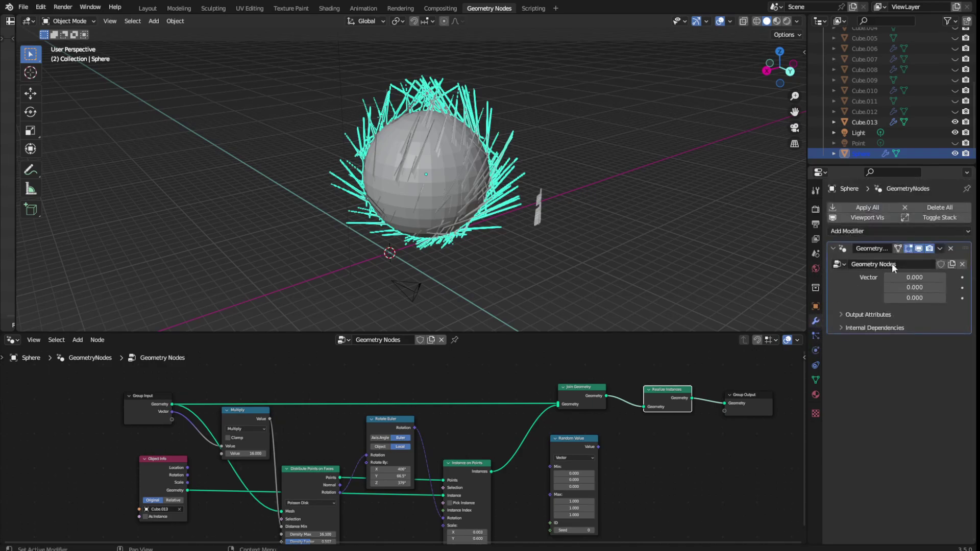
pyautogui.click(882, 207)
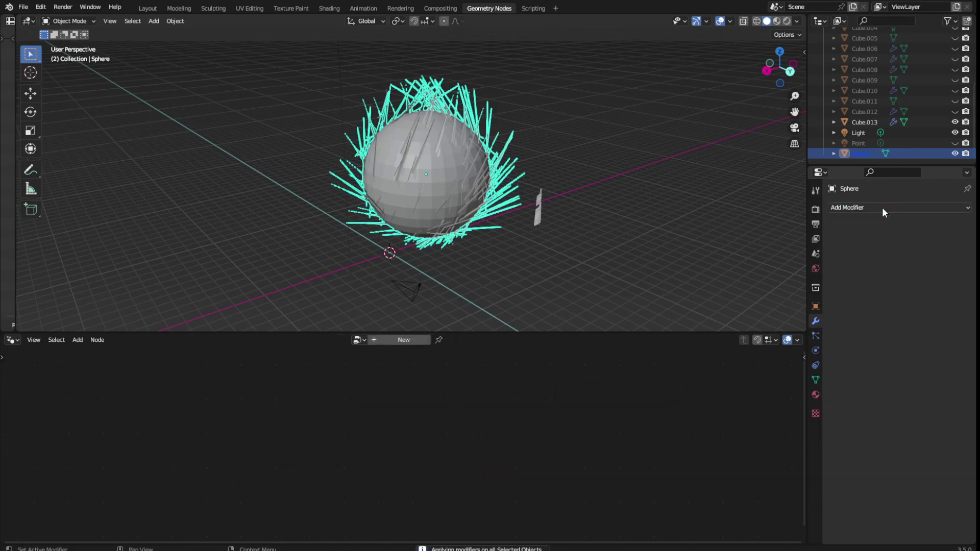
pyautogui.moveTo(334, 87); pyautogui.dragTo(302, 127)
pyautogui.click(425, 100)
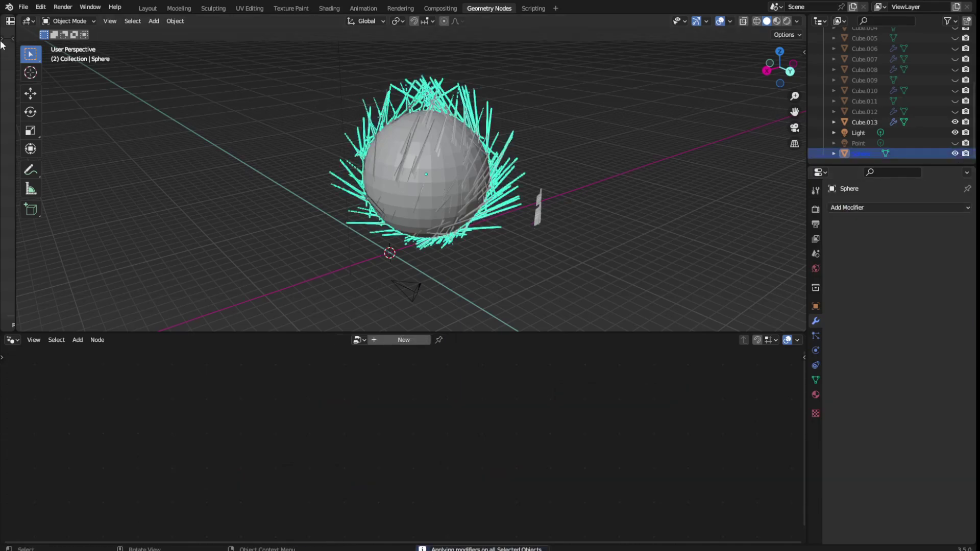
pyautogui.moveTo(136, 135)
pyautogui.mouseDown(button='middle')
pyautogui.moveTo(170, 108)
pyautogui.moveTo(36, 110)
pyautogui.mouseUp(button='middle')
pyautogui.click(30, 93)
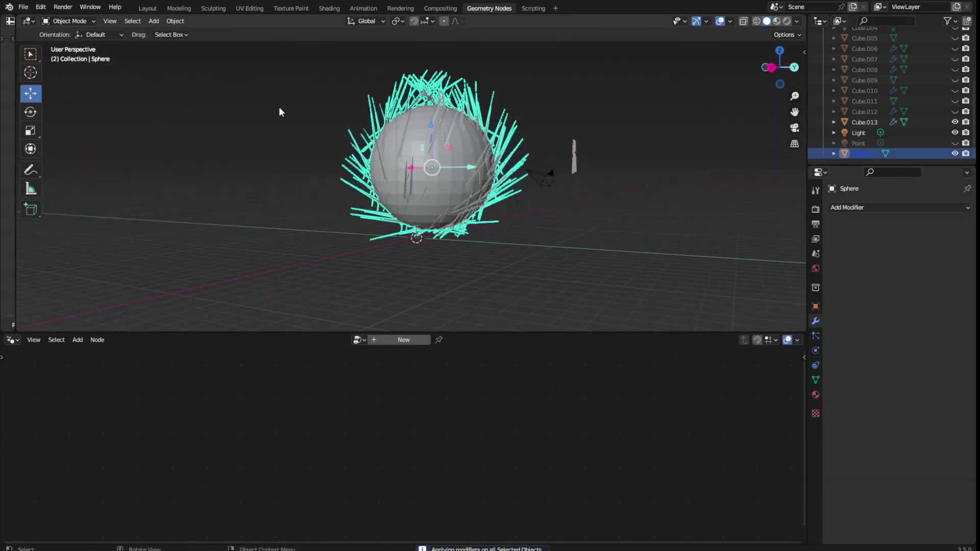
pyautogui.moveTo(432, 167); pyautogui.dragTo(531, 136)
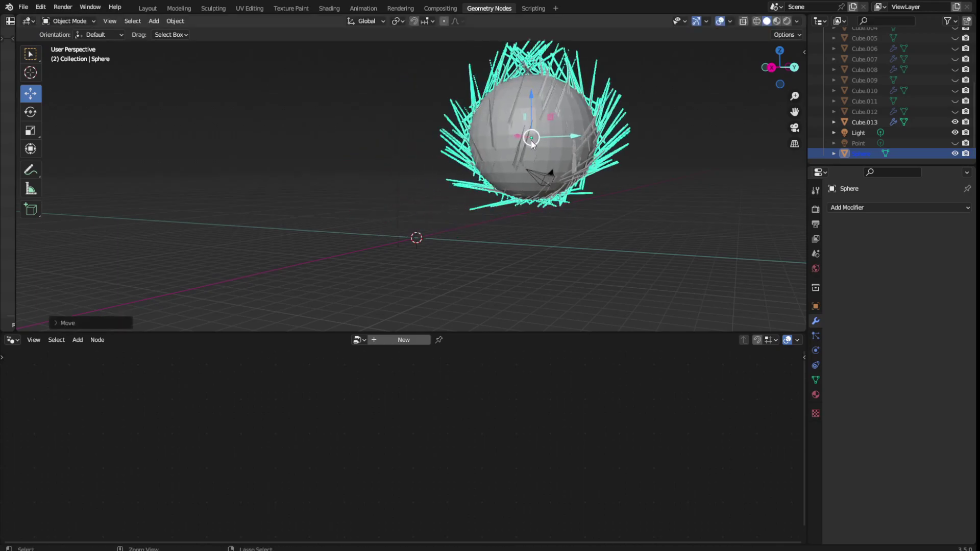
pyautogui.hotkey('ctrl', 'z')
pyautogui.hotkey('ctrl', 'z')
pyautogui.hotkey('ctrl', 'z')
pyautogui.hotkey('ctrl', 'z')
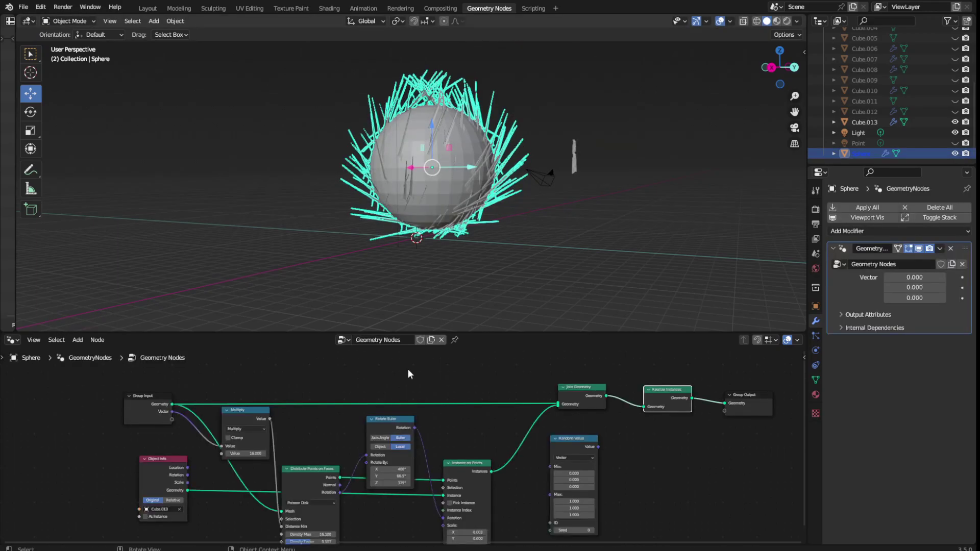
# Step: Re-apply the Geometry Nodes modifier and return to the Layout workspace
pyautogui.moveTo(557, 405); pyautogui.dragTo(547, 401)
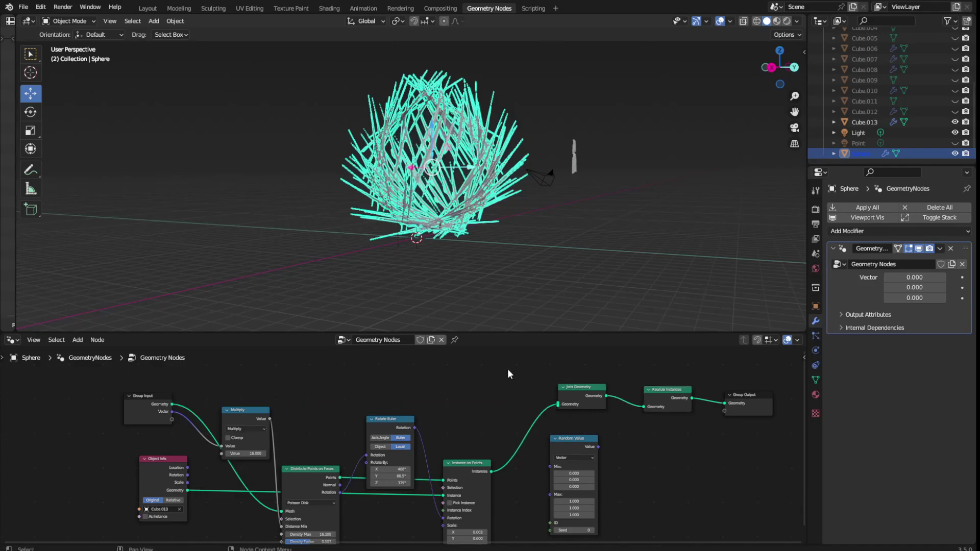
pyautogui.click(885, 207)
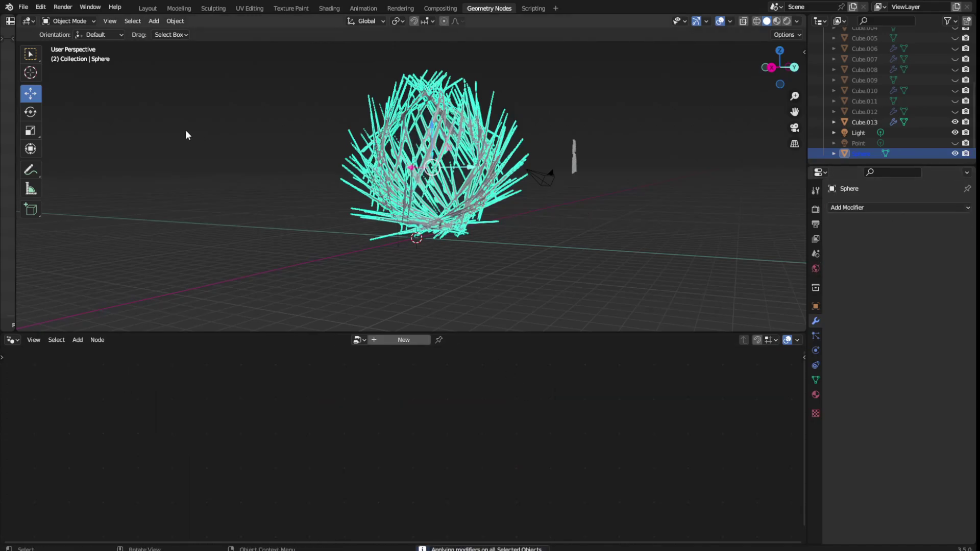
pyautogui.click(148, 8)
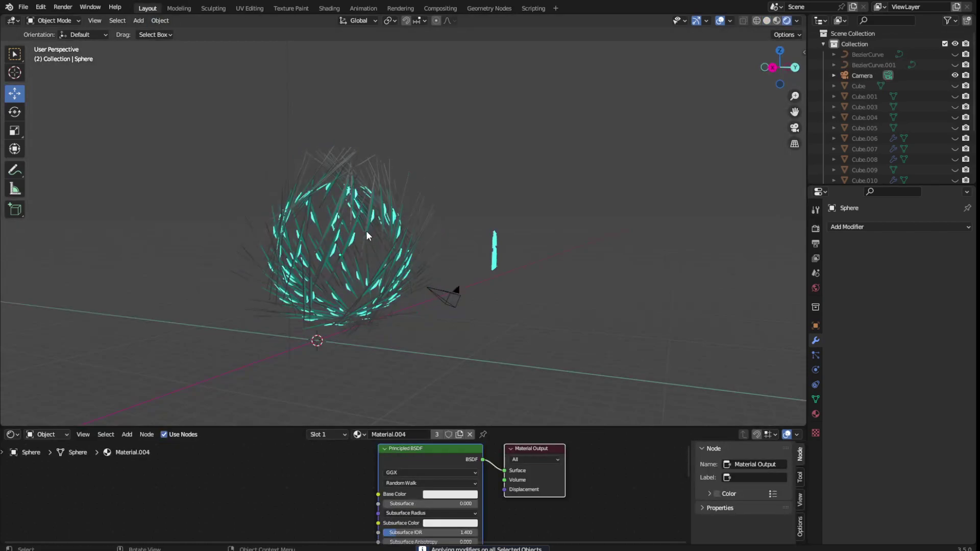
# Step: Save the file and add a new UV sphere mesh
pyautogui.hotkey('ctrl', 's')
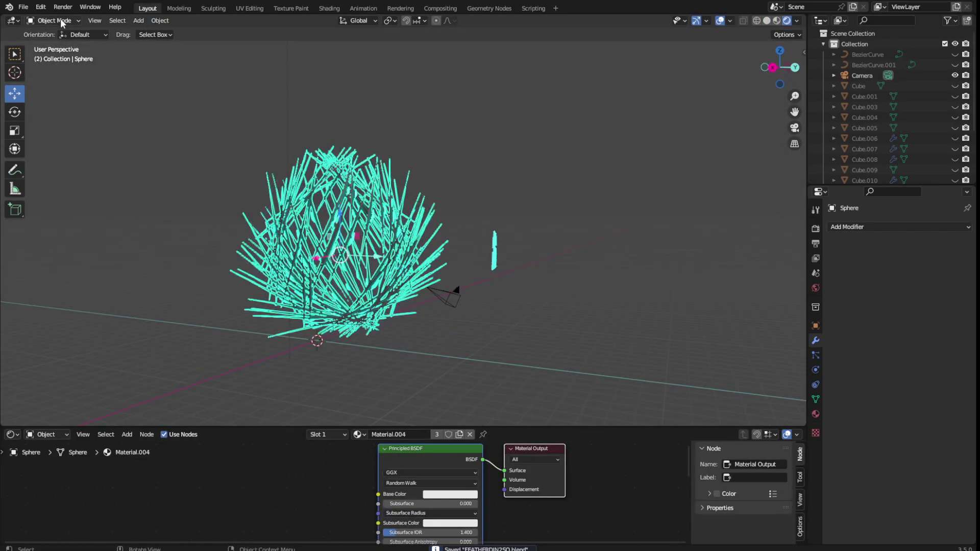
pyautogui.click(57, 22)
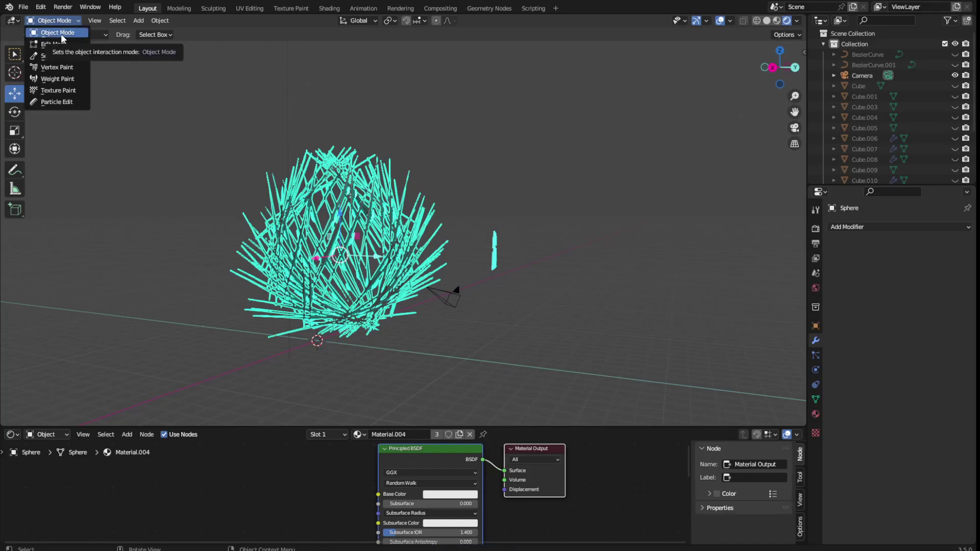
pyautogui.click(139, 20)
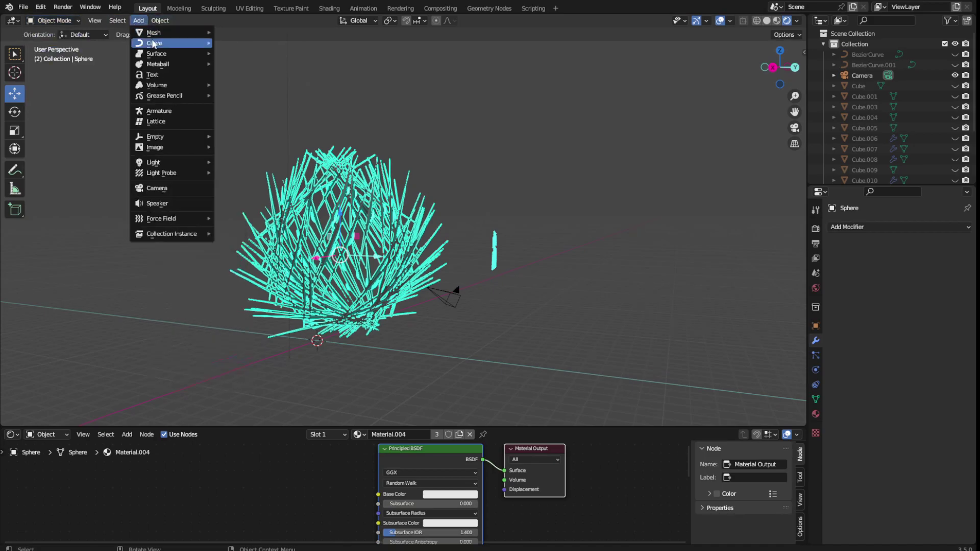
pyautogui.moveTo(154, 32)
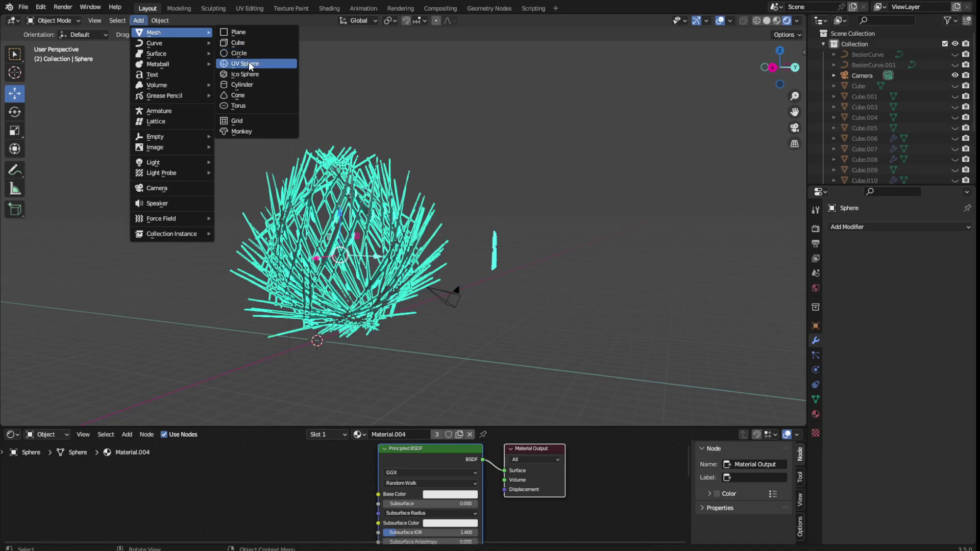
pyautogui.click(249, 64)
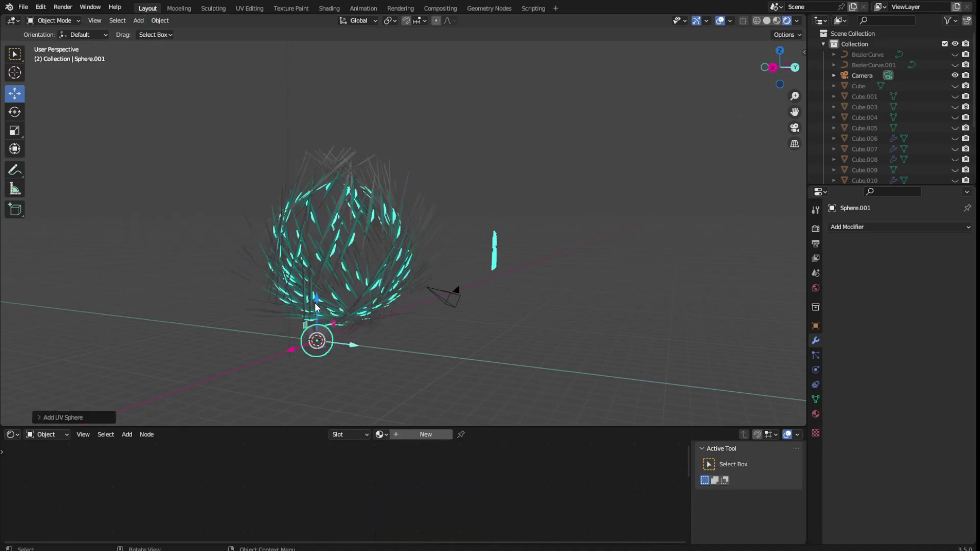
# Step: Raise the new sphere along Z and shift it along X
pyautogui.press('g')
pyautogui.press('z')
pyautogui.click(358, 263)
pyautogui.press('g')
pyautogui.press('x')
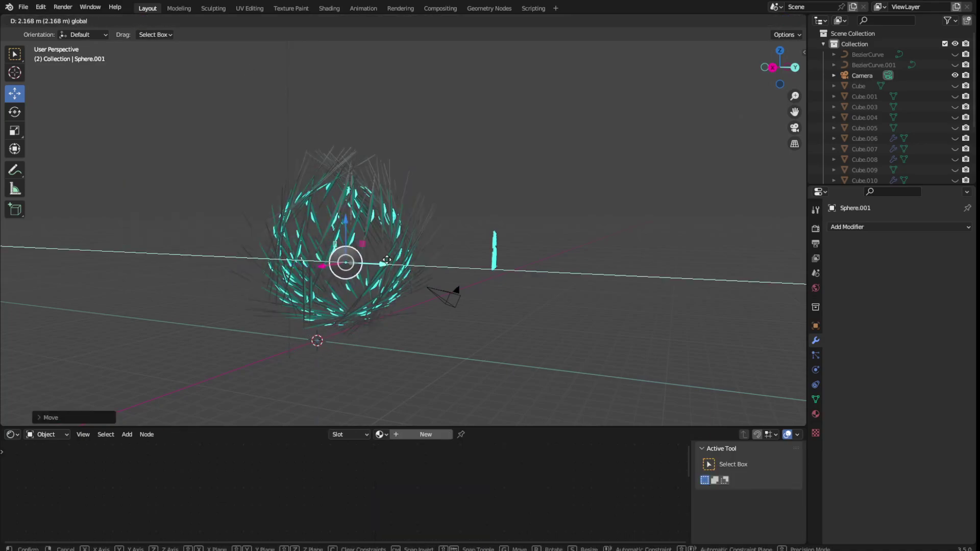
pyautogui.click(380, 261)
# Step: Scale the new sphere up and move it inside the cyan hair ball
pyautogui.click(15, 129)
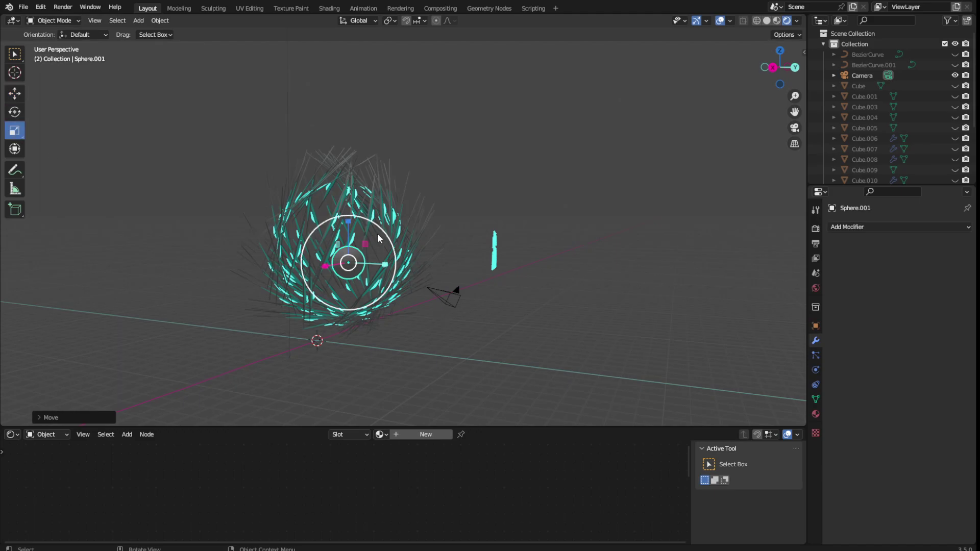
pyautogui.press('s')
pyautogui.click(523, 186)
pyautogui.moveTo(510, 199)
pyautogui.mouseDown(button='middle')
pyautogui.moveTo(393, 306)
pyautogui.moveTo(490, 388)
pyautogui.mouseUp(button='middle')
pyautogui.click(16, 100)
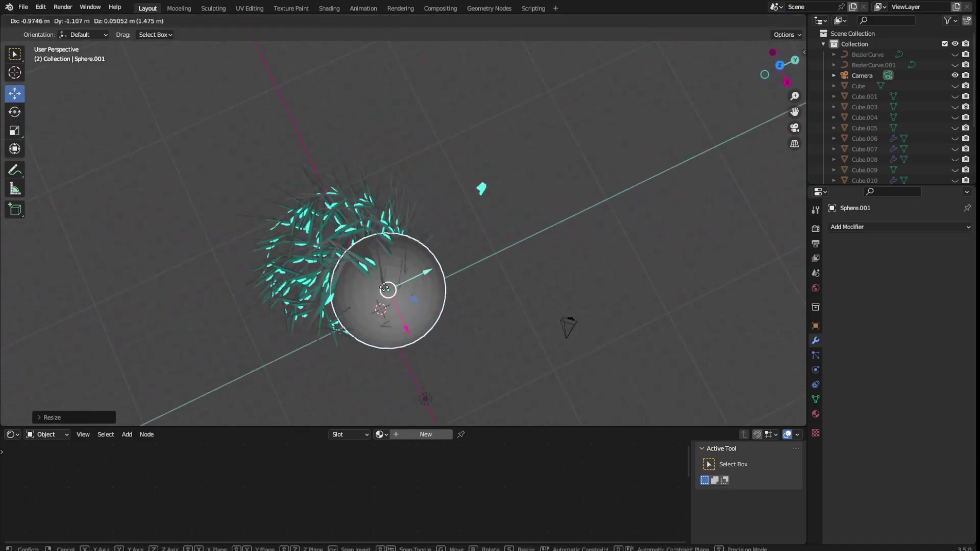
pyautogui.moveTo(408, 295); pyautogui.dragTo(340, 262)
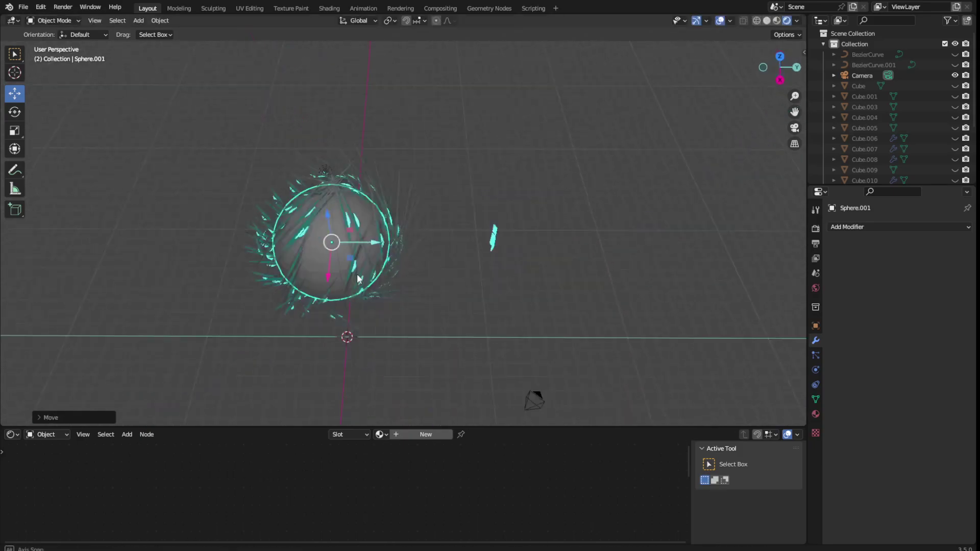
pyautogui.moveTo(341, 262); pyautogui.dragTo(481, 252, button='middle')
pyautogui.scroll(1, 481, 253)
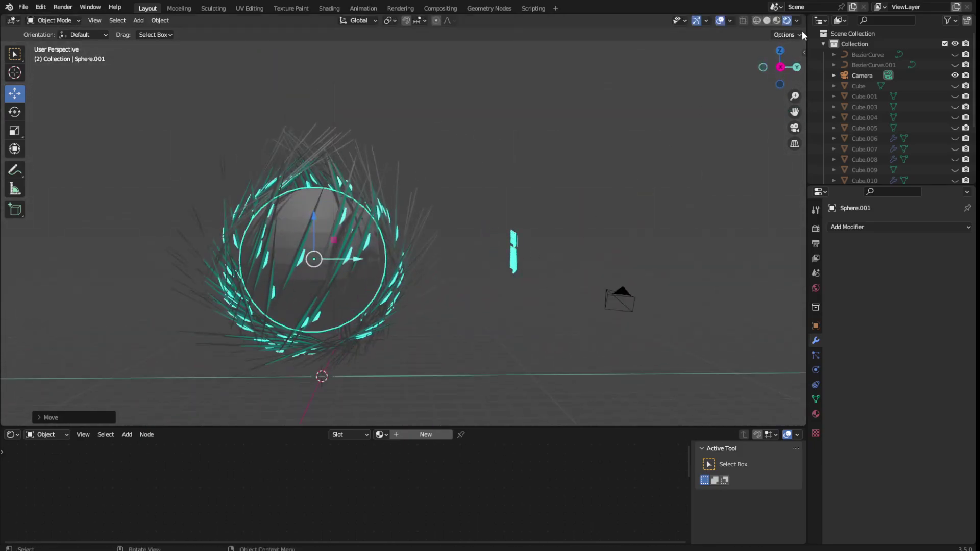
# Step: In Material Preview shading, enlarge the sphere to fill the hair ball
pyautogui.click(776, 21)
pyautogui.moveTo(521, 181); pyautogui.dragTo(449, 225, button='middle')
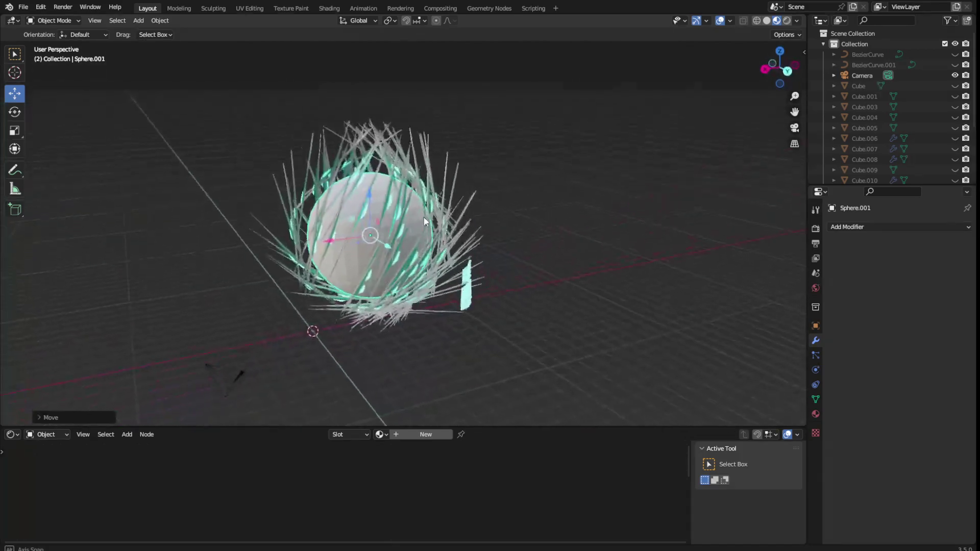
pyautogui.click(14, 130)
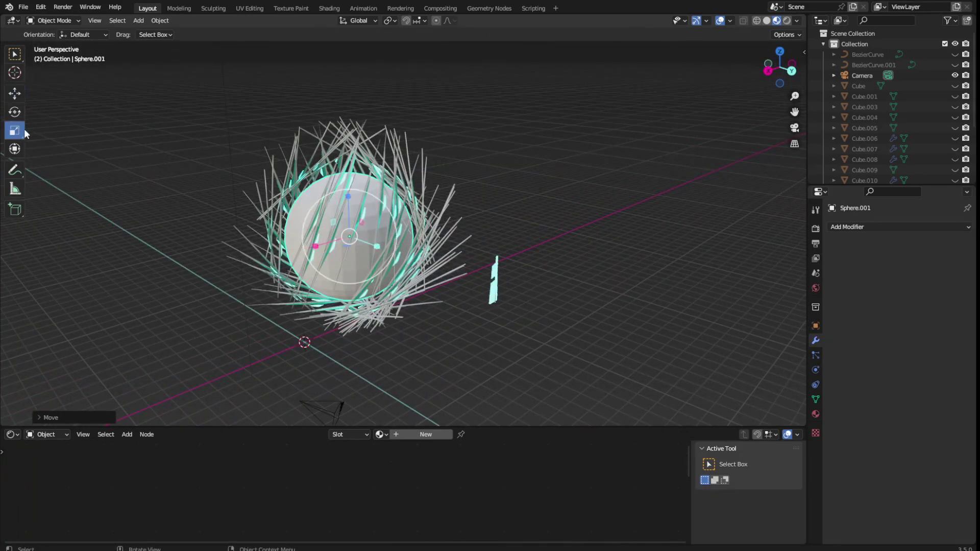
pyautogui.moveTo(372, 202); pyautogui.dragTo(383, 184)
pyautogui.click(383, 184)
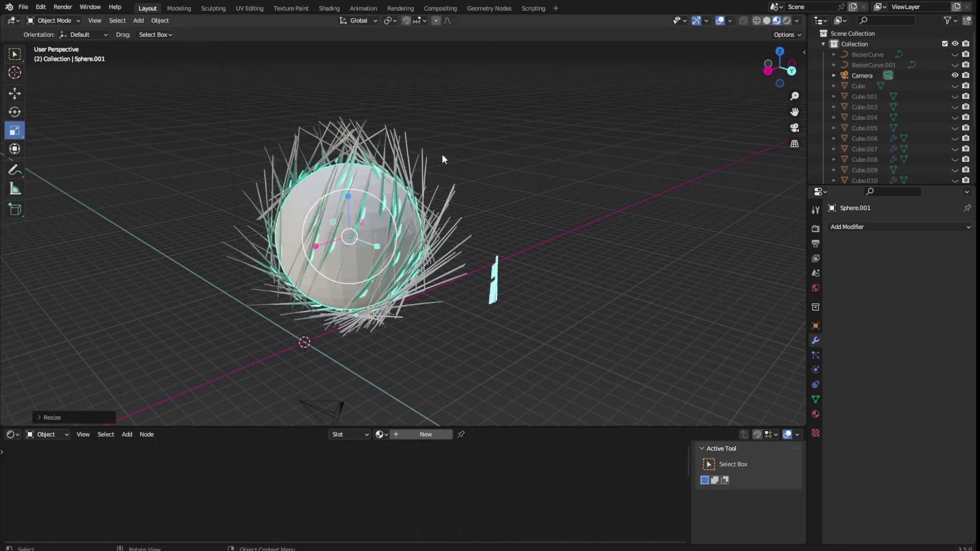
pyautogui.click(386, 148)
pyautogui.scroll(-2, 535, 195)
pyautogui.moveTo(536, 191); pyautogui.dragTo(547, 179, button='middle')
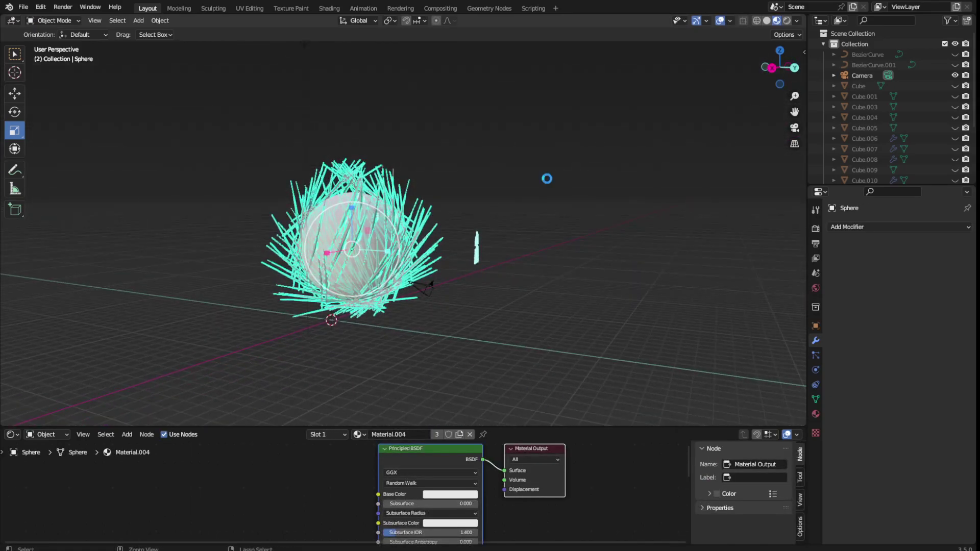
# Step: Save the file and scale the hair sphere slightly larger
pyautogui.hotkey('ctrl', 's')
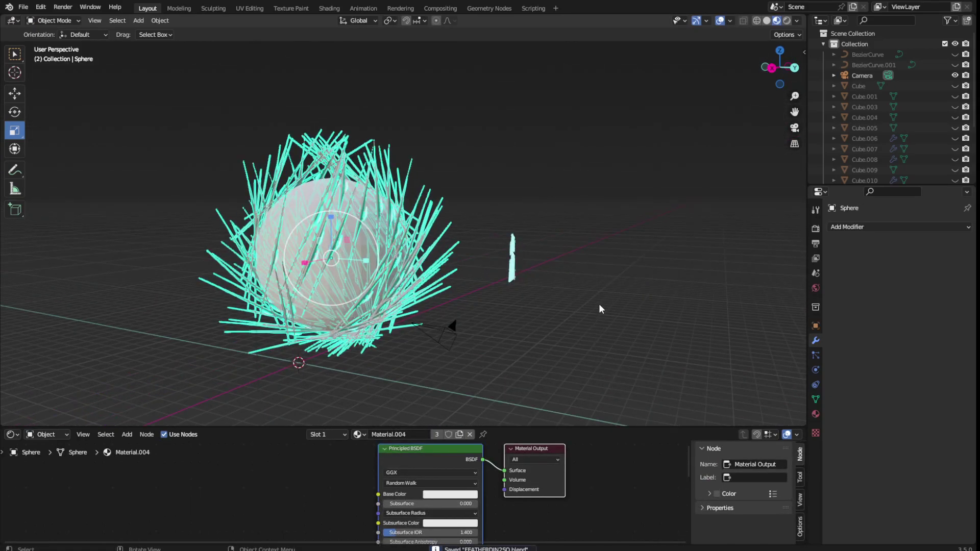
pyautogui.click(366, 165)
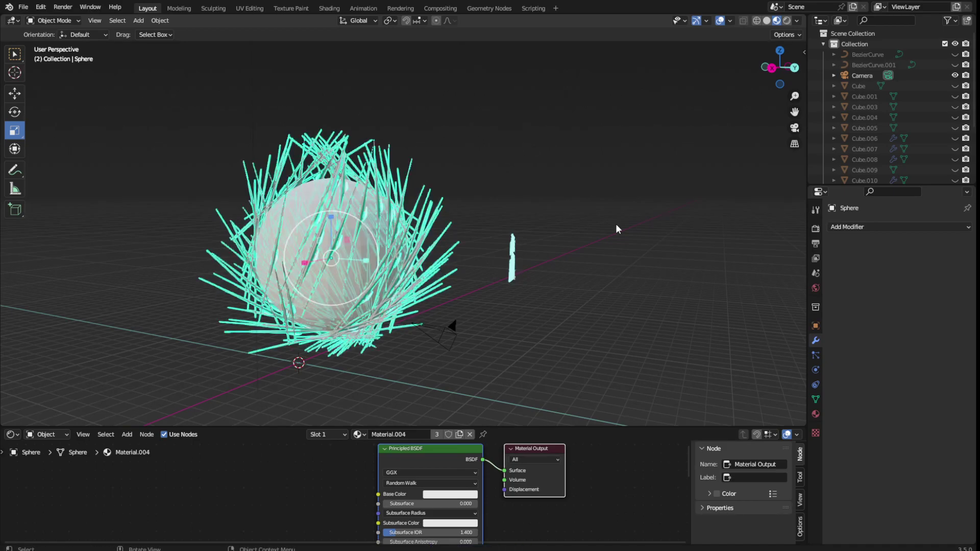
pyautogui.press('s')
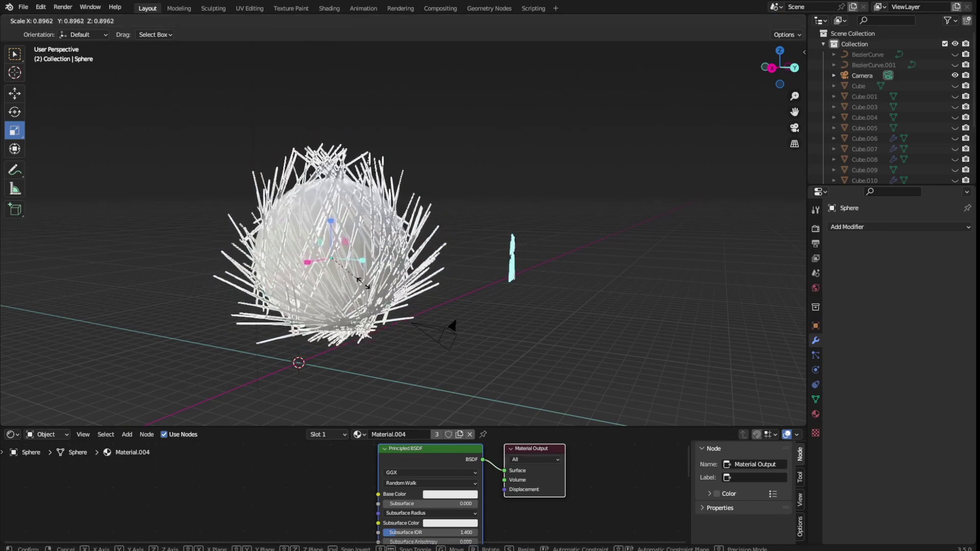
pyautogui.click(360, 288)
# Step: Switch the sphere's particle system to Hair and roughly adjust length and strand count
pyautogui.click(890, 226)
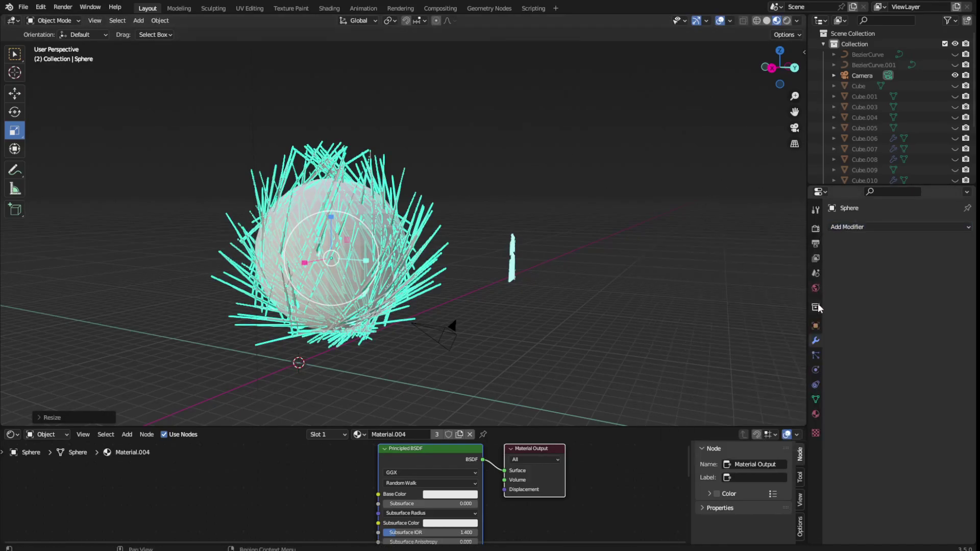
pyautogui.click(815, 325)
pyautogui.click(816, 355)
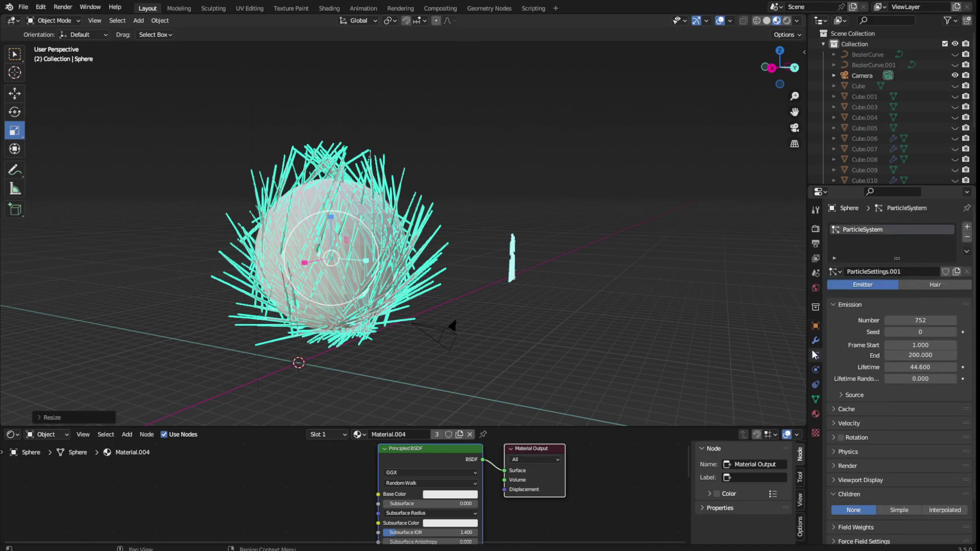
pyautogui.click(938, 284)
pyautogui.moveTo(920, 353)
pyautogui.mouseDown()
pyautogui.moveTo(939, 354)
pyautogui.moveTo(907, 347)
pyautogui.moveTo(944, 366)
pyautogui.moveTo(929, 365)
pyautogui.mouseUp()
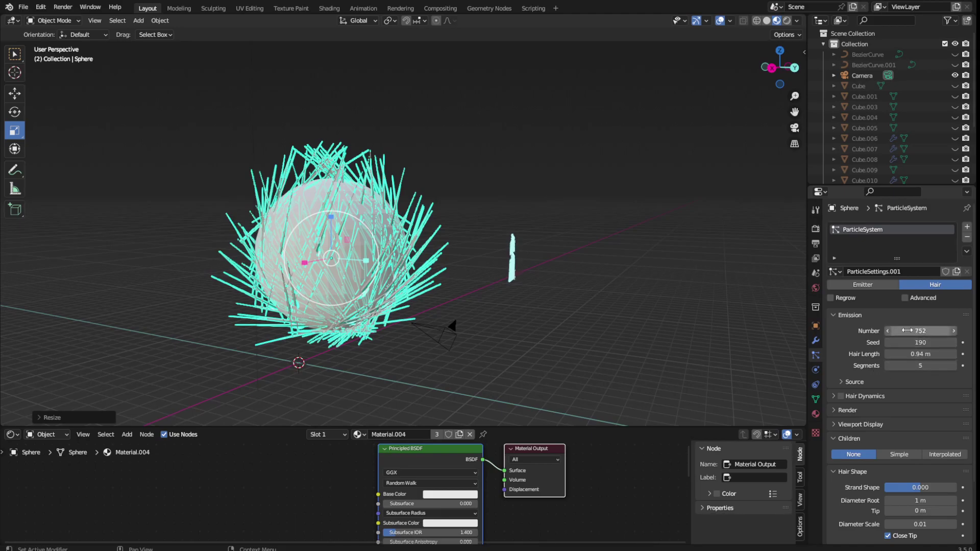
pyautogui.moveTo(920, 331); pyautogui.dragTo(934, 331)
pyautogui.scroll(3, 460, 179)
pyautogui.moveTo(478, 198); pyautogui.dragTo(465, 148, button='middle')
pyautogui.hotkey('ctrl', 'z')
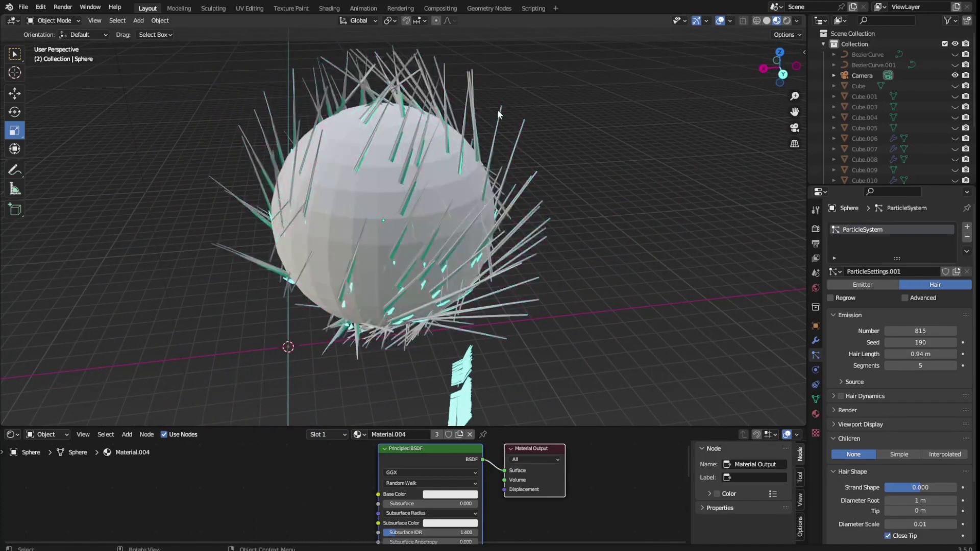
pyautogui.hotkey('ctrl', 'shift', 'z')
# Step: Set hair Number to 366 and Hair Length to 1.74 m
pyautogui.doubleClick(918, 330)
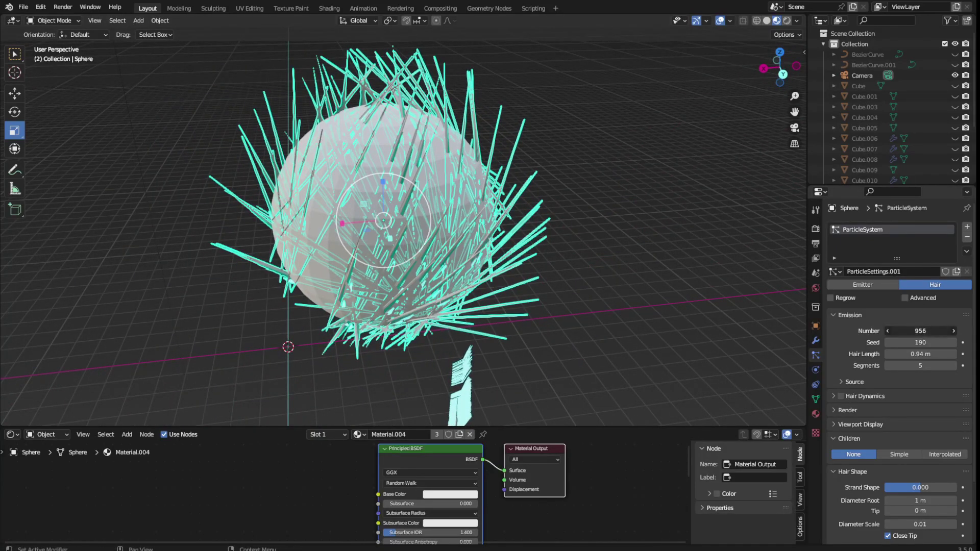
pyautogui.write('366')
pyautogui.press('Return')
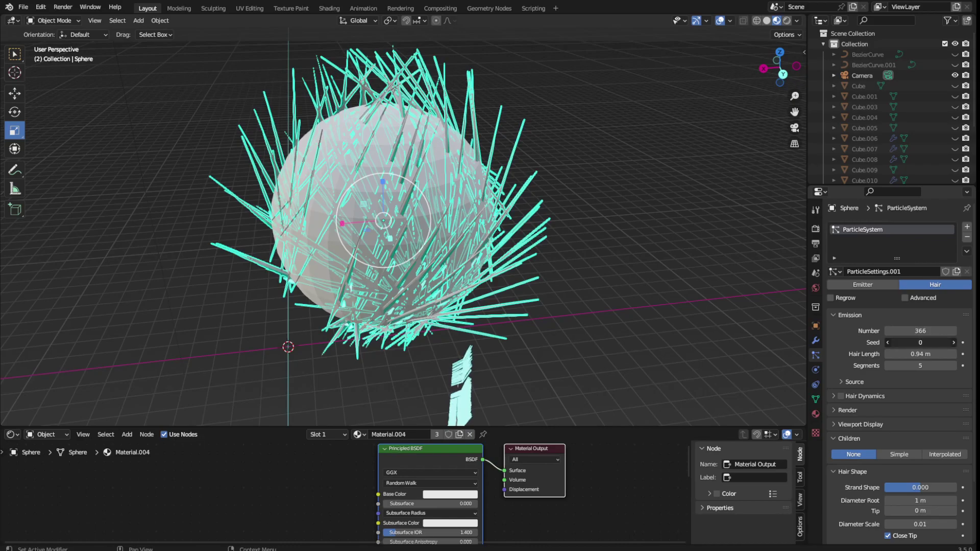
pyautogui.doubleClick(920, 354)
pyautogui.write('1.74')
pyautogui.press('Return')
# Step: Set the hair Segments to 2, correcting an initial entry of 50
pyautogui.doubleClick(920, 365)
pyautogui.write('50')
pyautogui.press('Return')
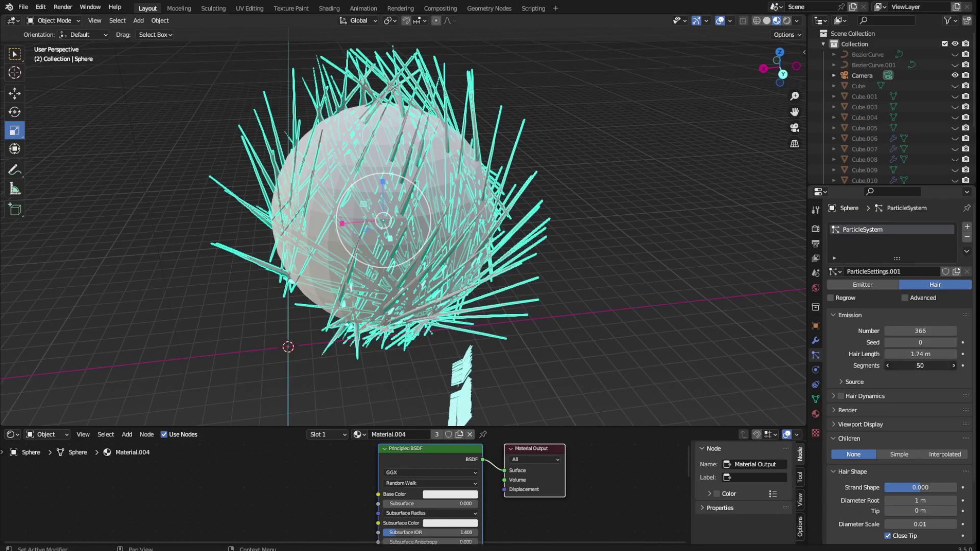
pyautogui.doubleClick(921, 365)
pyautogui.write('2')
pyautogui.press('Return')
pyautogui.click(872, 394)
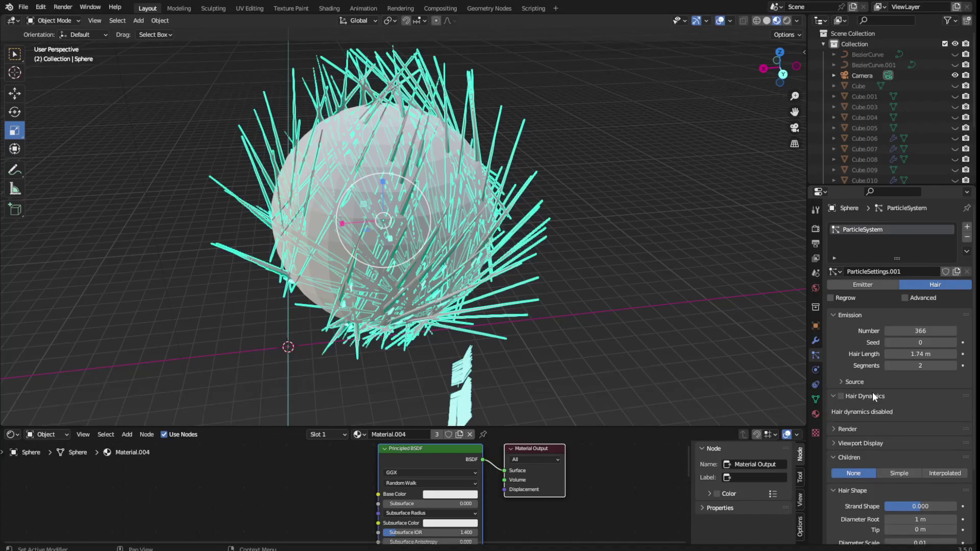
# Step: Switch the viewport to Rendered shading and choose the box-select tool
pyautogui.moveTo(477, 165)
pyautogui.mouseDown(button='middle')
pyautogui.moveTo(522, 197)
pyautogui.moveTo(738, 50)
pyautogui.mouseUp(button='middle')
pyautogui.click(767, 21)
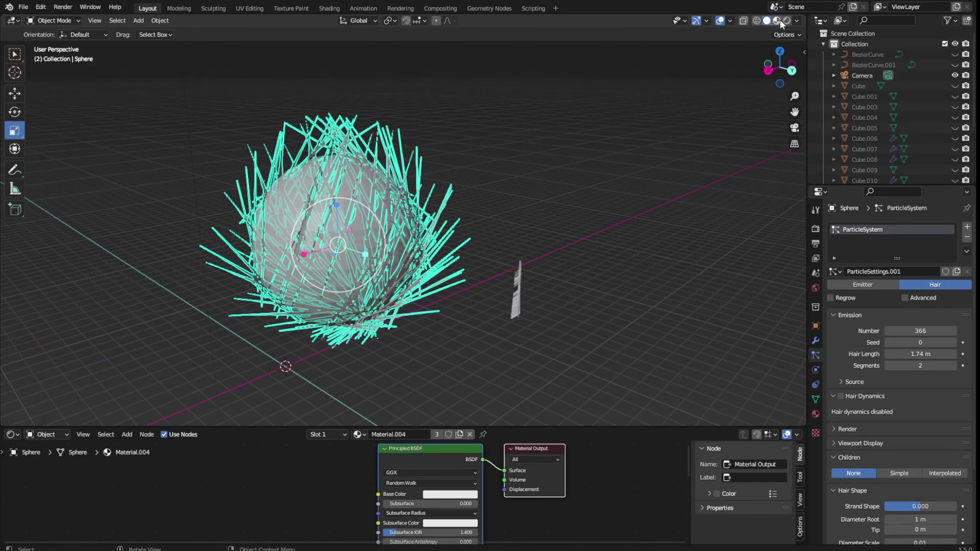
pyautogui.click(789, 20)
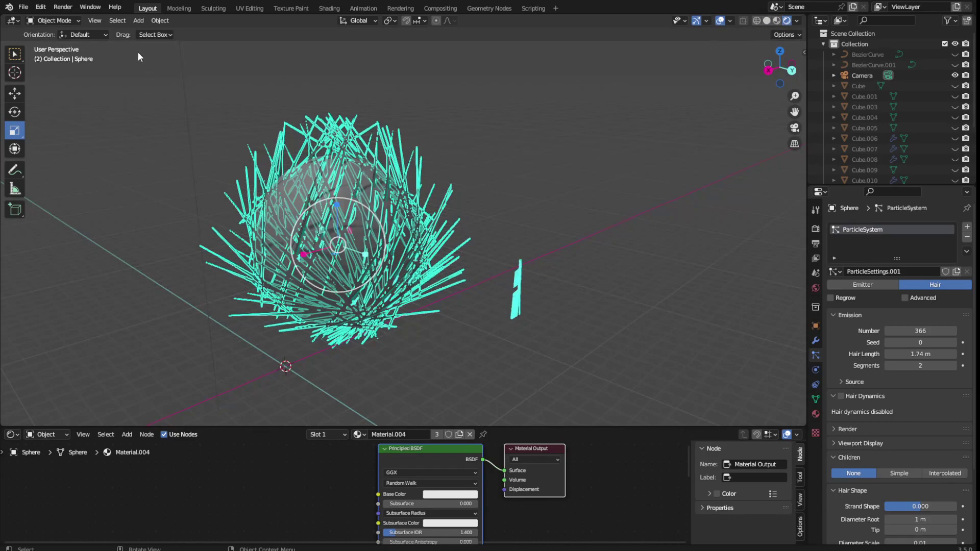
pyautogui.click(13, 57)
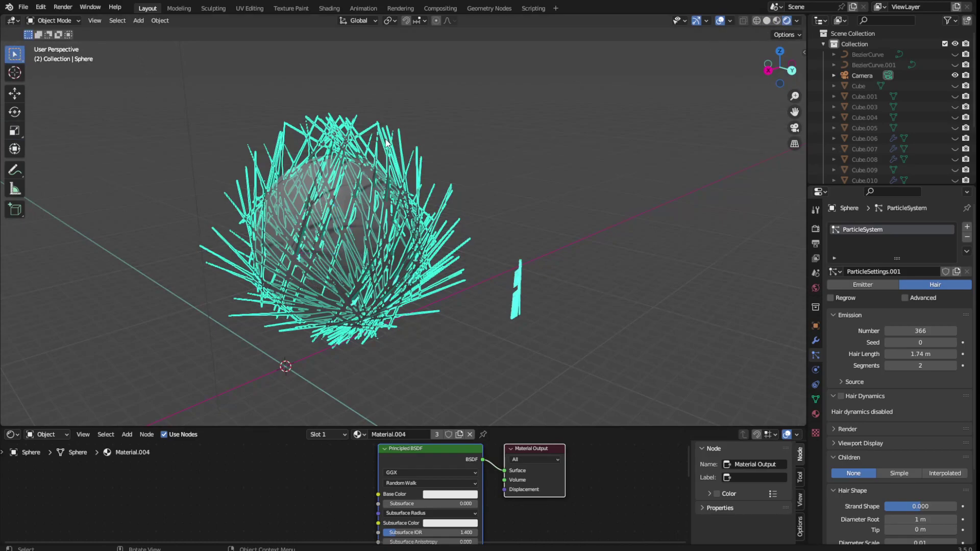
# Step: Subdivide the sphere's mesh in Edit Mode, deselect all, and return to Object Mode
pyautogui.click(65, 21)
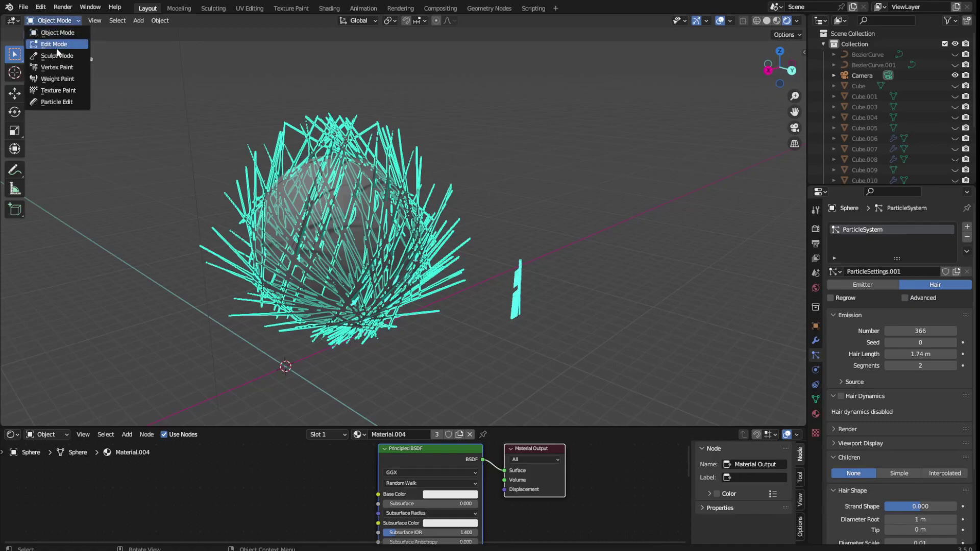
pyautogui.click(58, 41)
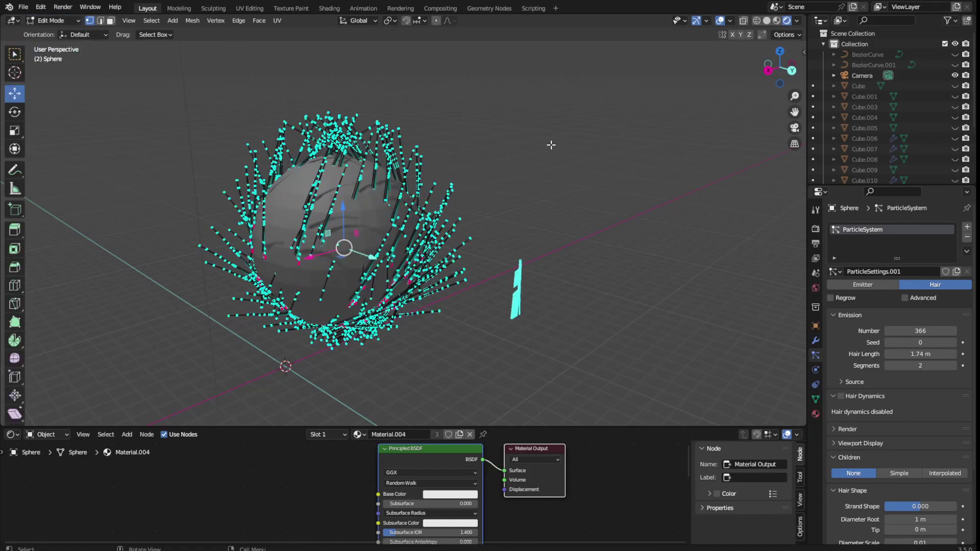
pyautogui.rightClick(268, 85)
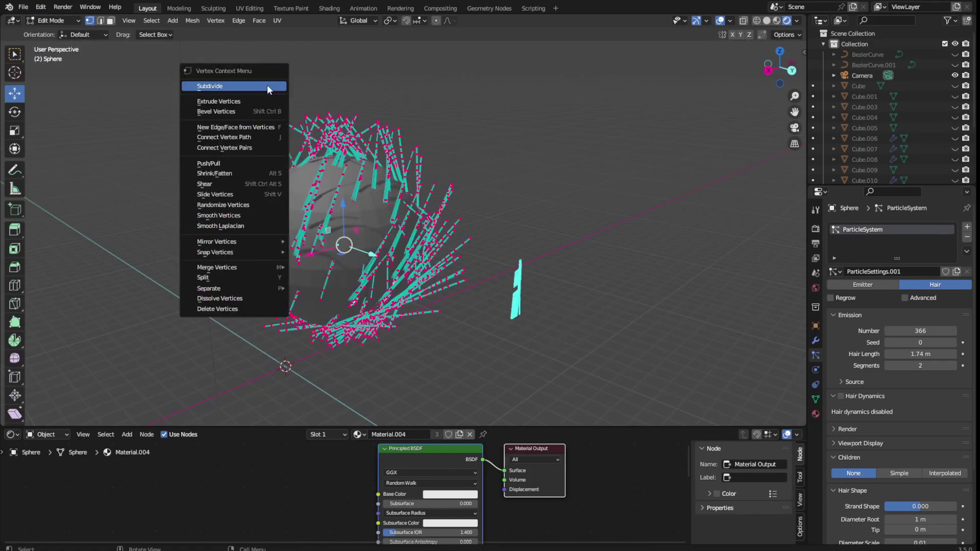
pyautogui.click(266, 86)
pyautogui.rightClick(266, 85)
pyautogui.click(266, 86)
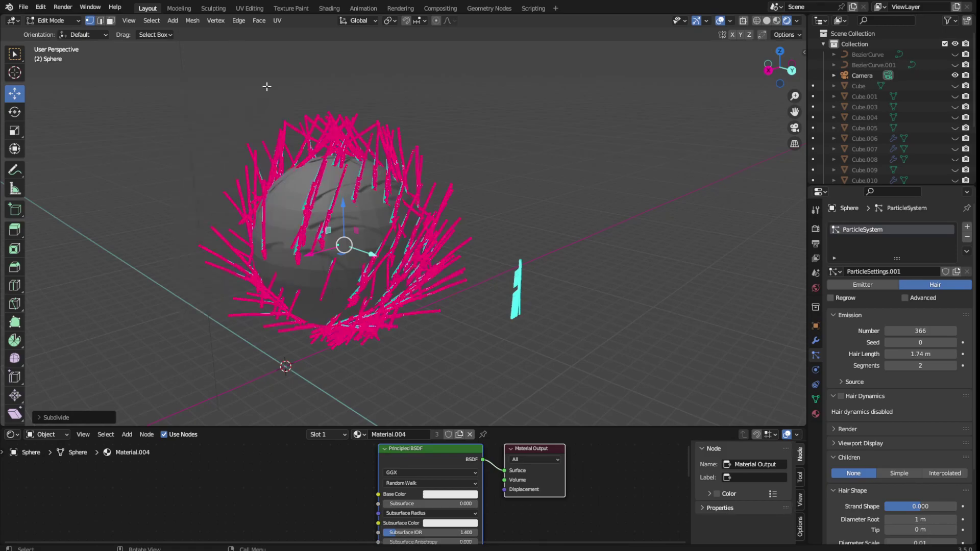
pyautogui.click(234, 88)
pyautogui.click(78, 22)
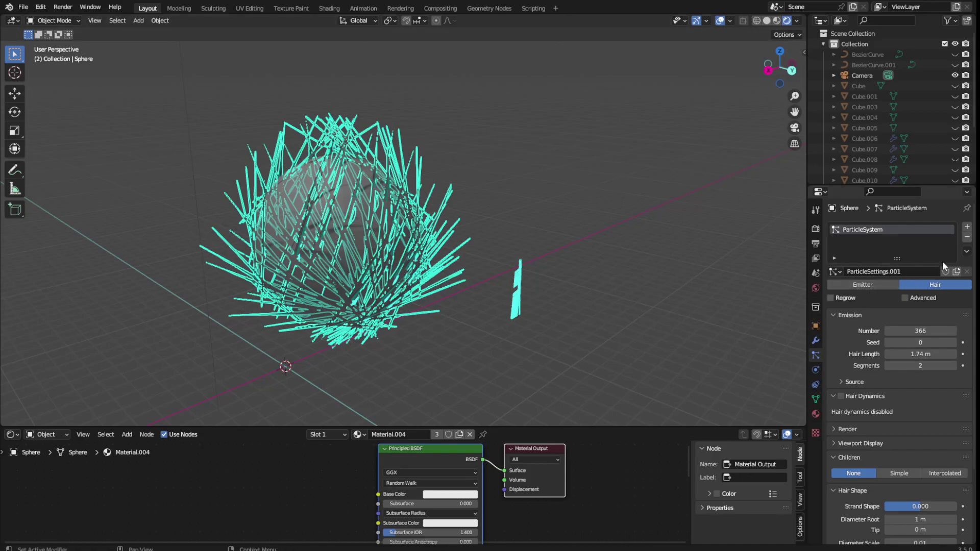
# Step: Replace the sphere's old particle system with a new Hair system
pyautogui.click(967, 238)
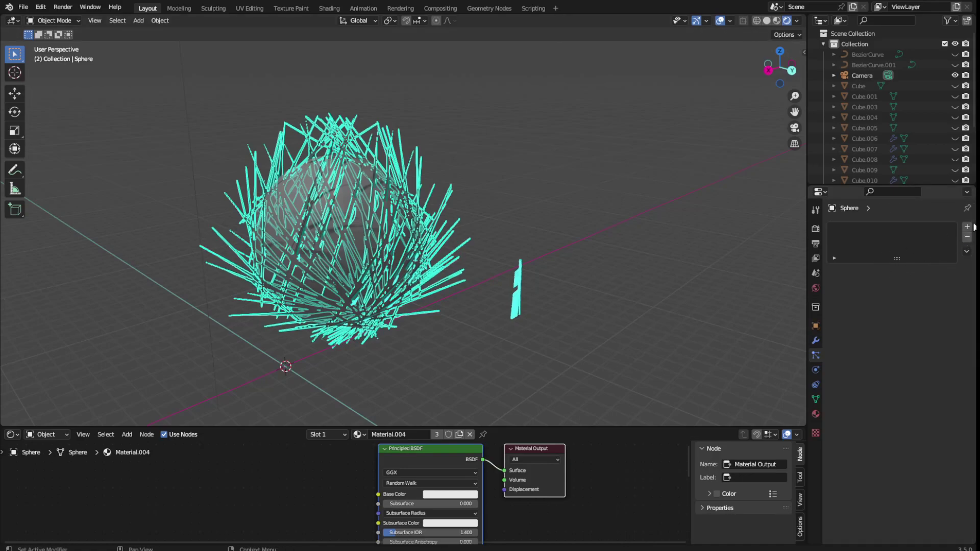
pyautogui.click(967, 227)
pyautogui.click(938, 285)
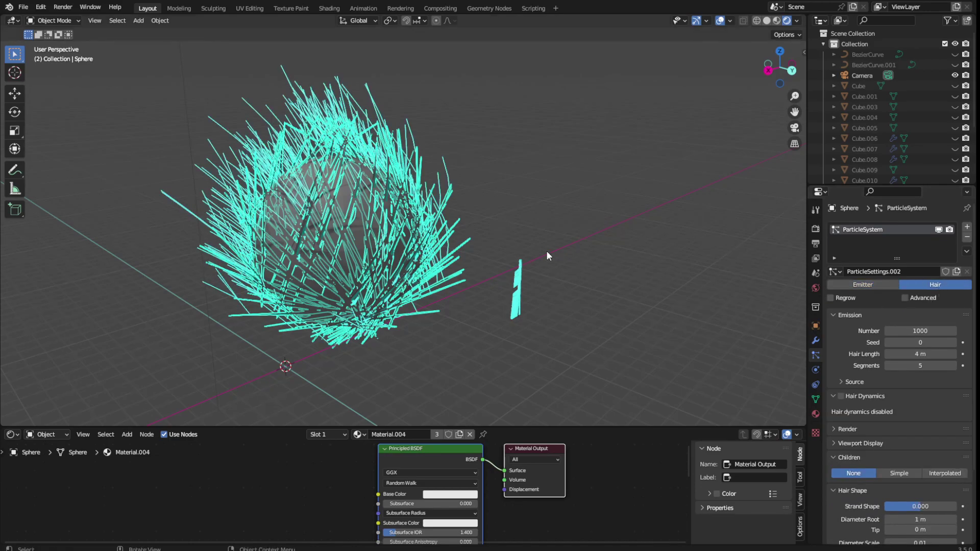
pyautogui.moveTo(546, 251); pyautogui.dragTo(266, 240, button='middle')
pyautogui.moveTo(261, 236); pyautogui.dragTo(302, 298)
pyautogui.click(312, 301)
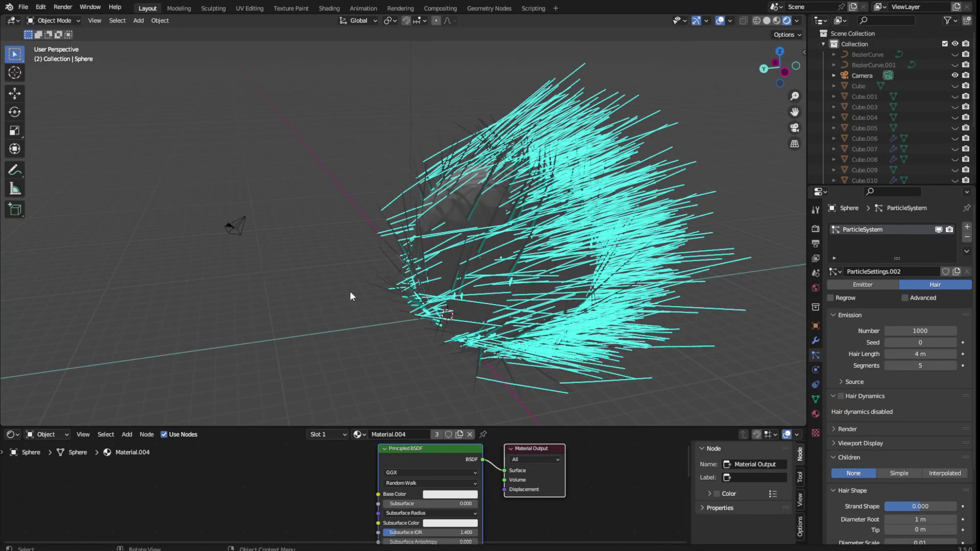
pyautogui.moveTo(351, 291)
pyautogui.mouseDown(button='middle')
pyautogui.moveTo(417, 125)
pyautogui.moveTo(611, 211)
pyautogui.mouseUp(button='middle')
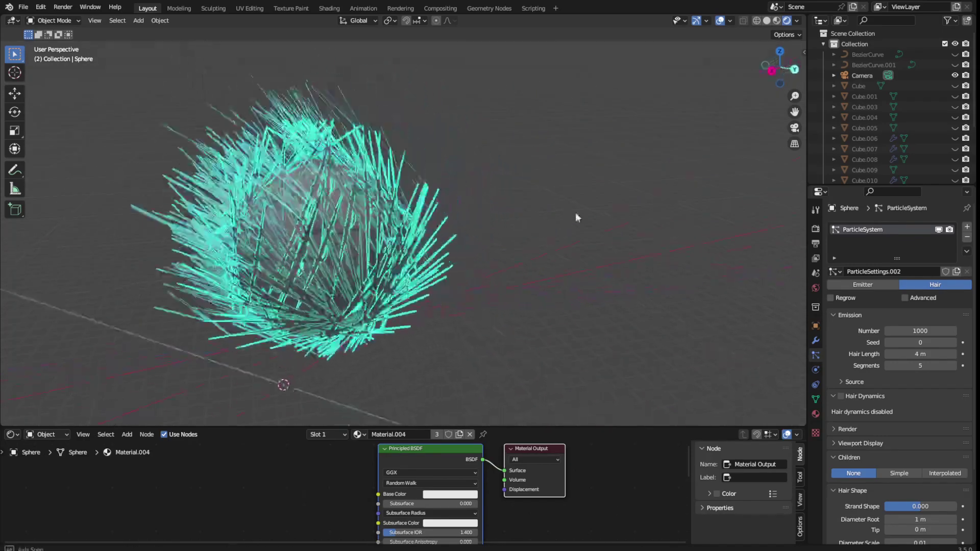
# Step: Set hair length 4.4 m, 50 segments, 1215 strands and seed 306
pyautogui.moveTo(920, 354)
pyautogui.mouseDown()
pyautogui.moveTo(949, 353)
pyautogui.moveTo(913, 354)
pyautogui.mouseUp()
pyautogui.doubleClick(921, 365)
pyautogui.write('50')
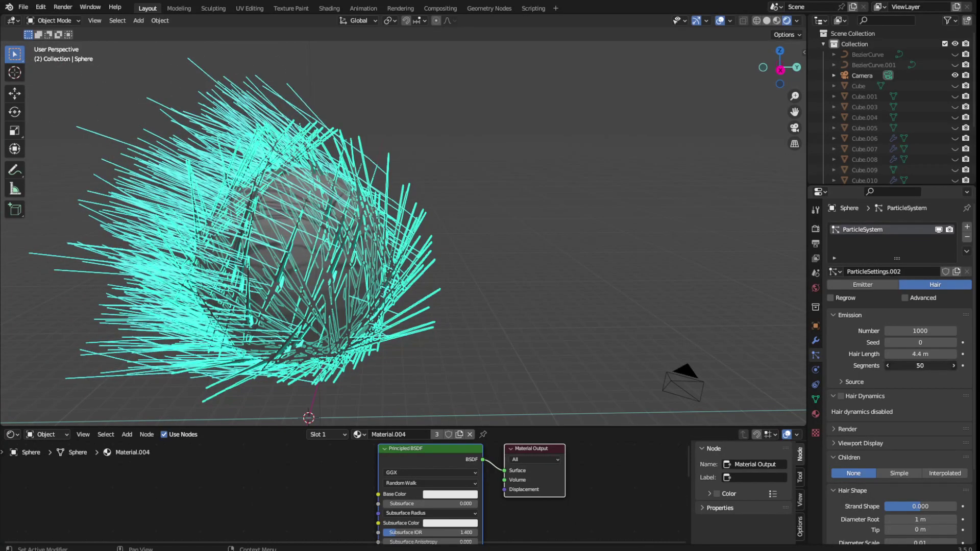
pyautogui.press('Return')
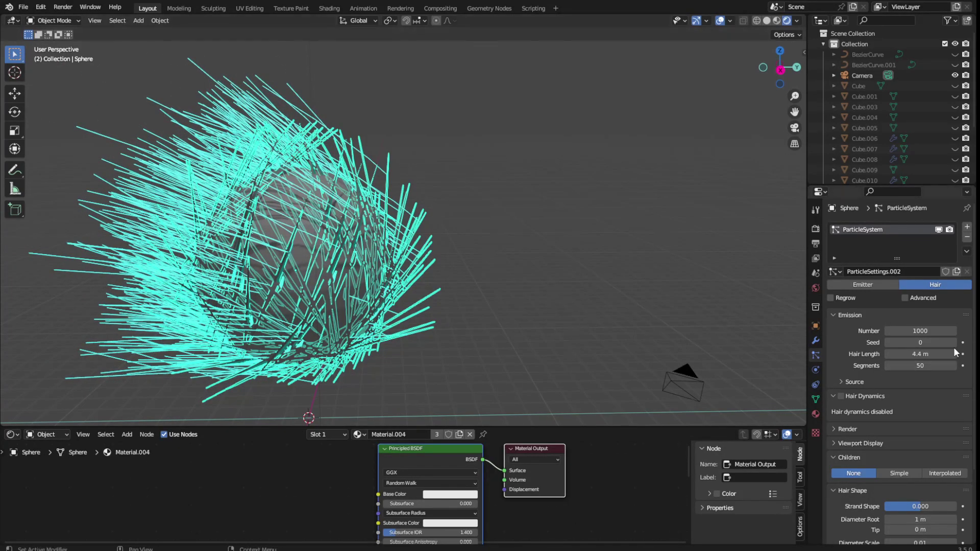
pyautogui.moveTo(921, 331); pyautogui.dragTo(947, 331)
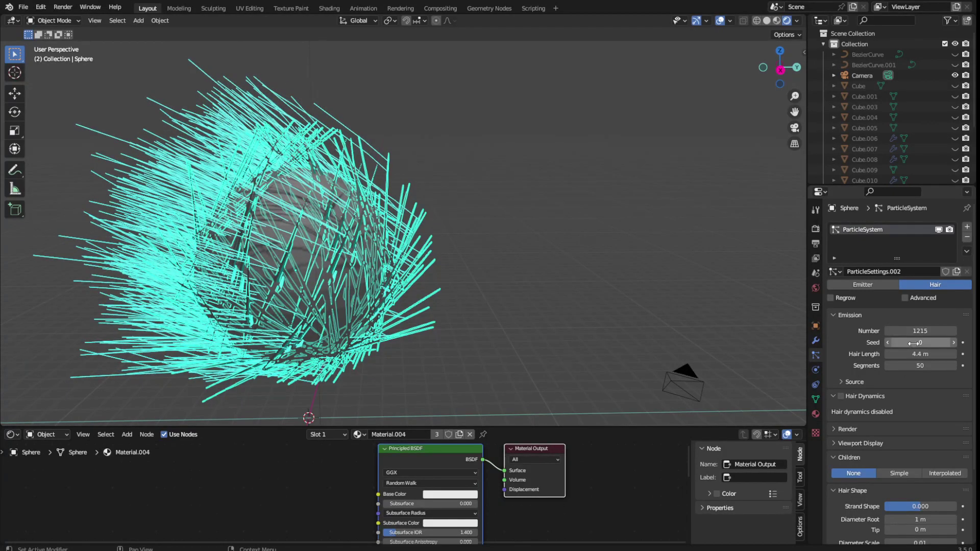
pyautogui.moveTo(914, 342); pyautogui.dragTo(950, 342)
pyautogui.scroll(-3, 923, 394)
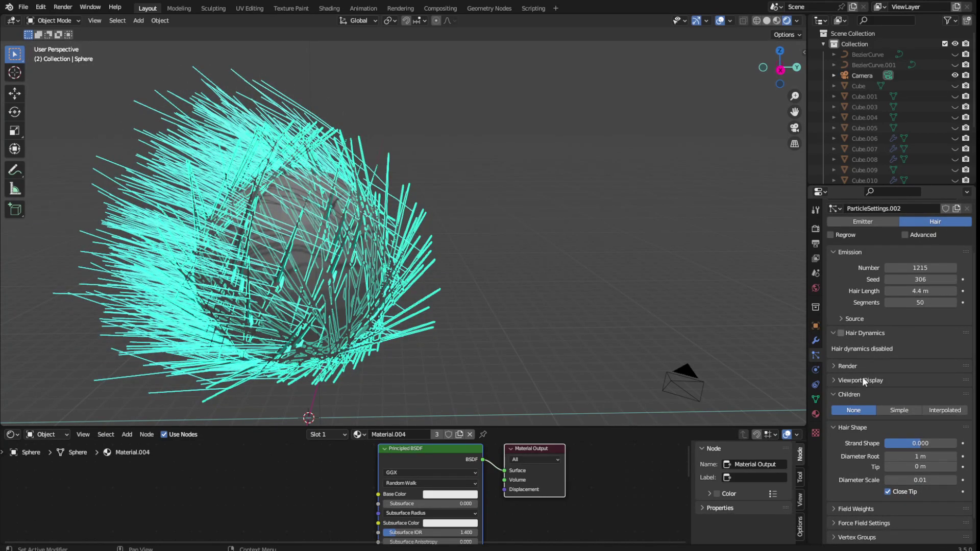
# Step: Try Hair Dynamics with more quality steps, then switch it back off
pyautogui.click(841, 333)
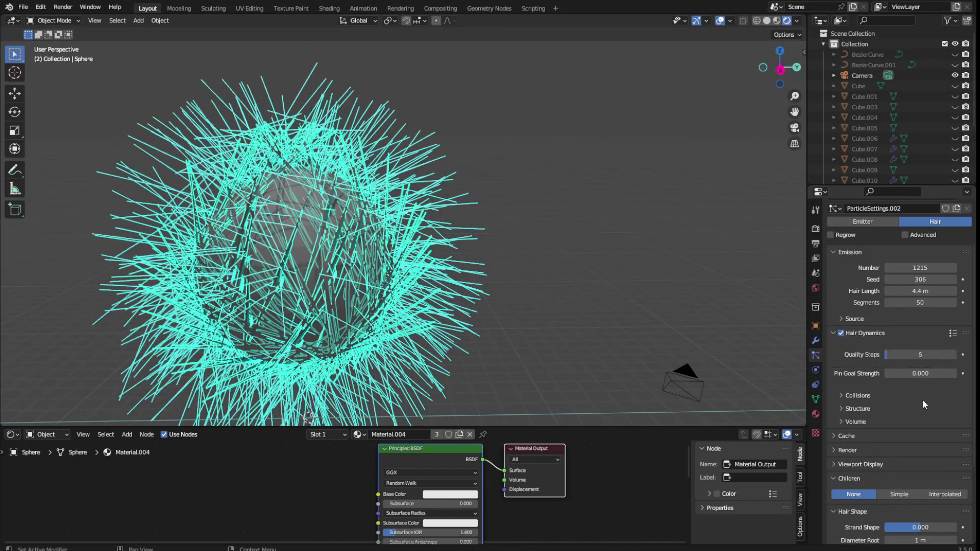
pyautogui.moveTo(899, 354); pyautogui.dragTo(913, 354)
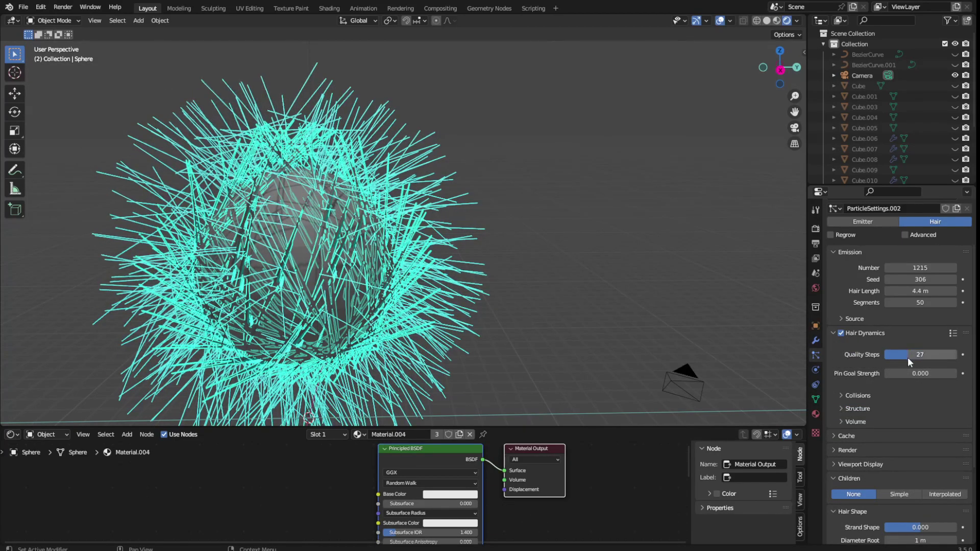
pyautogui.click(840, 333)
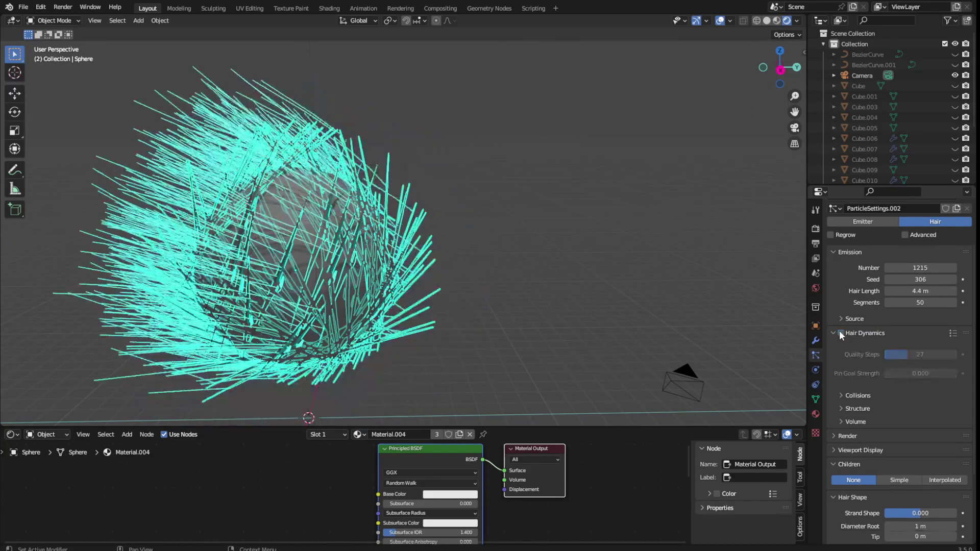
# Step: Expand the hair collision, structure, volume and render settings panels
pyautogui.click(859, 396)
pyautogui.scroll(-3, 862, 408)
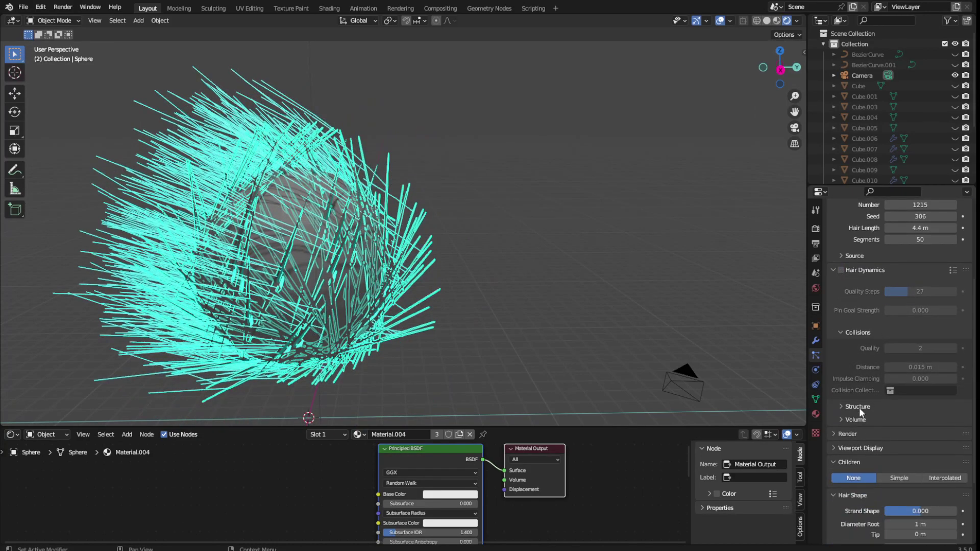
pyautogui.click(859, 407)
pyautogui.scroll(-2, 881, 437)
pyautogui.click(868, 425)
pyautogui.scroll(-3, 873, 439)
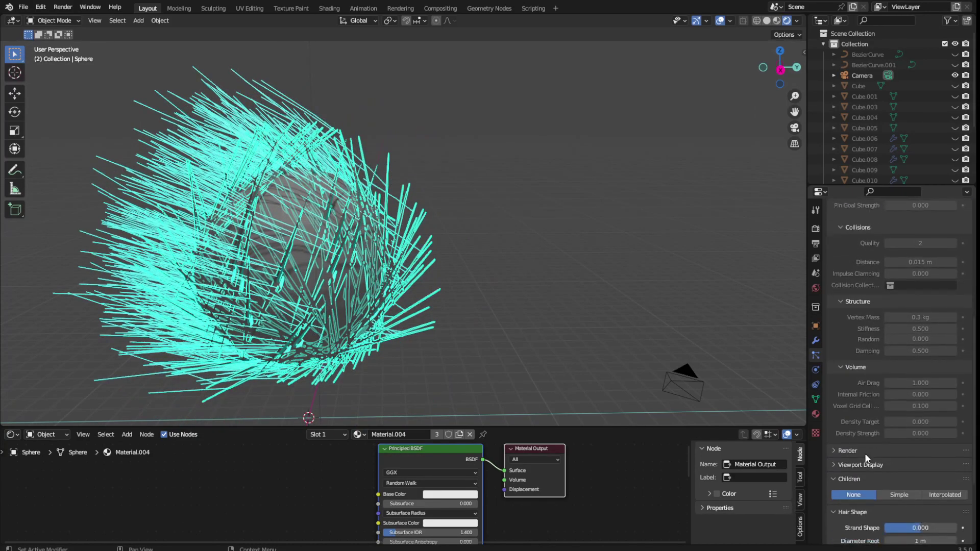
pyautogui.click(864, 452)
pyautogui.scroll(-4, 863, 453)
pyautogui.scroll(-3, 861, 474)
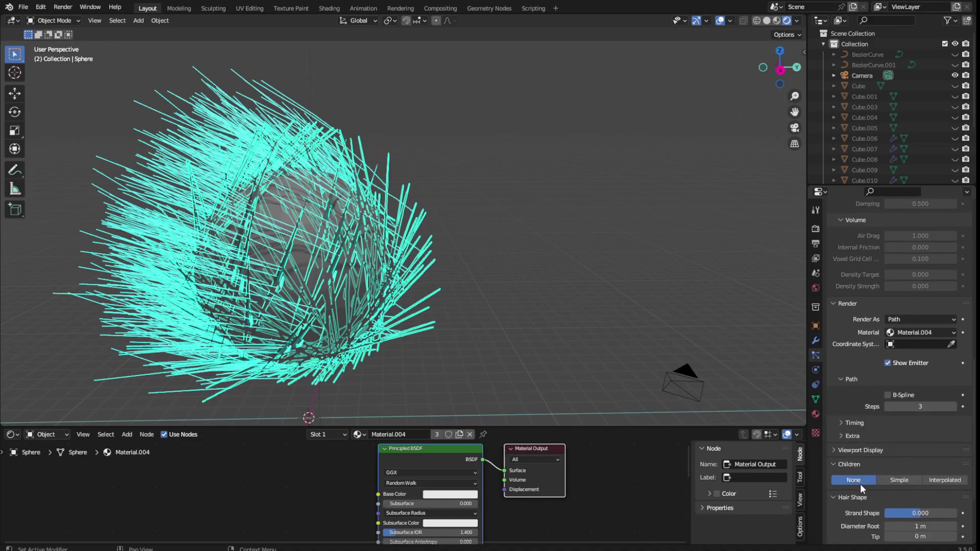
# Step: Give the hair Simple children with a display amount of 10
pyautogui.click(908, 475)
pyautogui.scroll(-4, 909, 477)
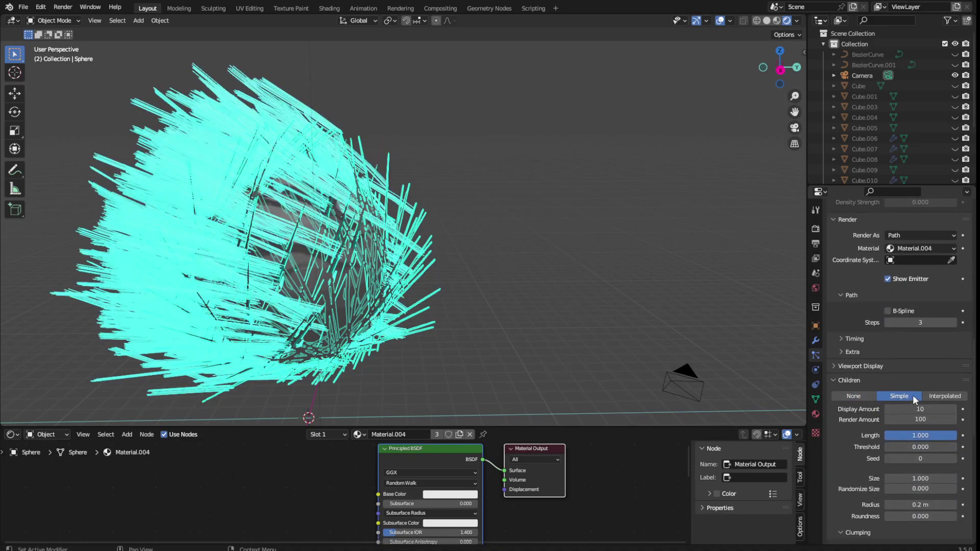
pyautogui.moveTo(592, 262); pyautogui.dragTo(674, 352, button='middle')
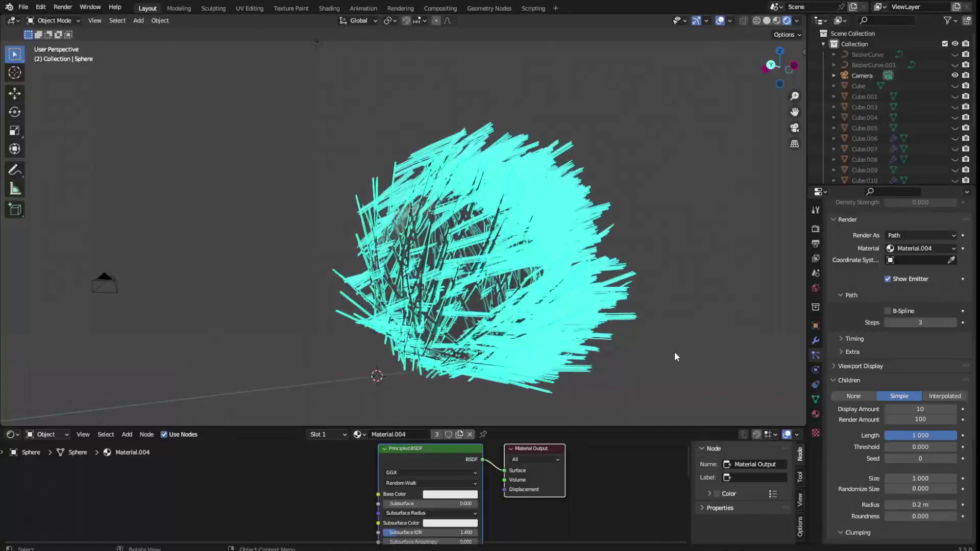
pyautogui.moveTo(918, 408)
pyautogui.mouseDown()
pyautogui.moveTo(950, 408)
pyautogui.moveTo(922, 409)
pyautogui.mouseUp()
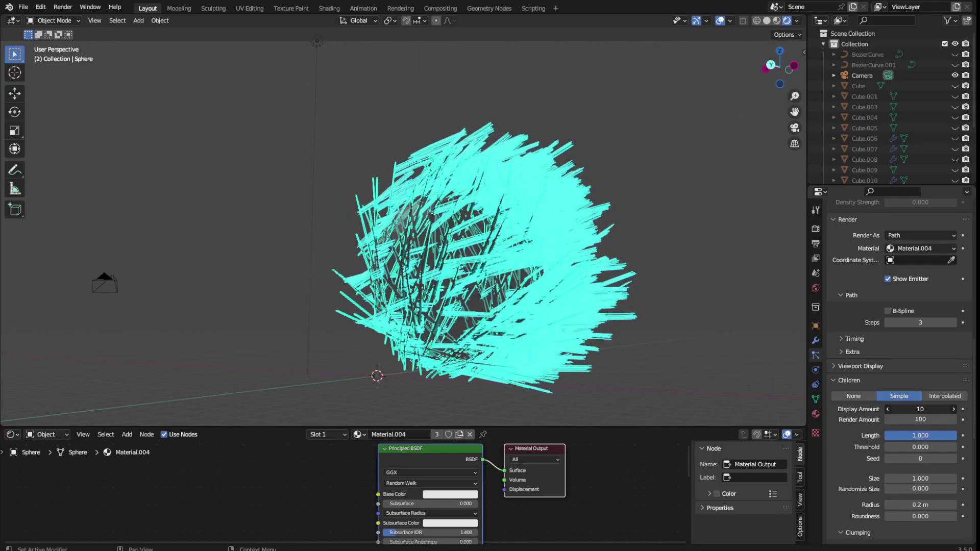
pyautogui.moveTo(920, 446)
pyautogui.mouseDown()
pyautogui.moveTo(939, 447)
pyautogui.moveTo(909, 447)
pyautogui.mouseUp()
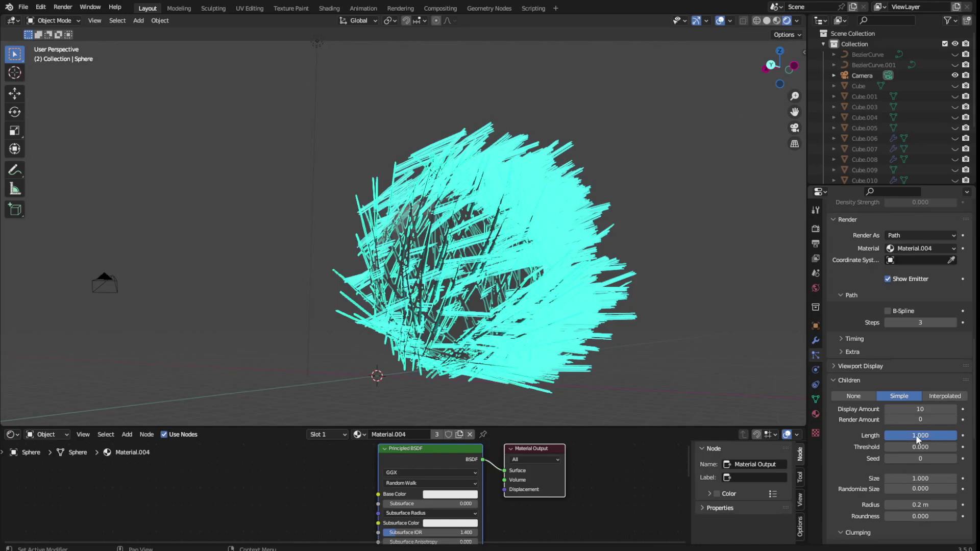
# Step: Set child length 0.207, threshold 0.057, size 0.988 and radius 0.38 m
pyautogui.moveTo(922, 435); pyautogui.dragTo(891, 436)
pyautogui.scroll(1, 708, 380)
pyautogui.scroll(2, 707, 380)
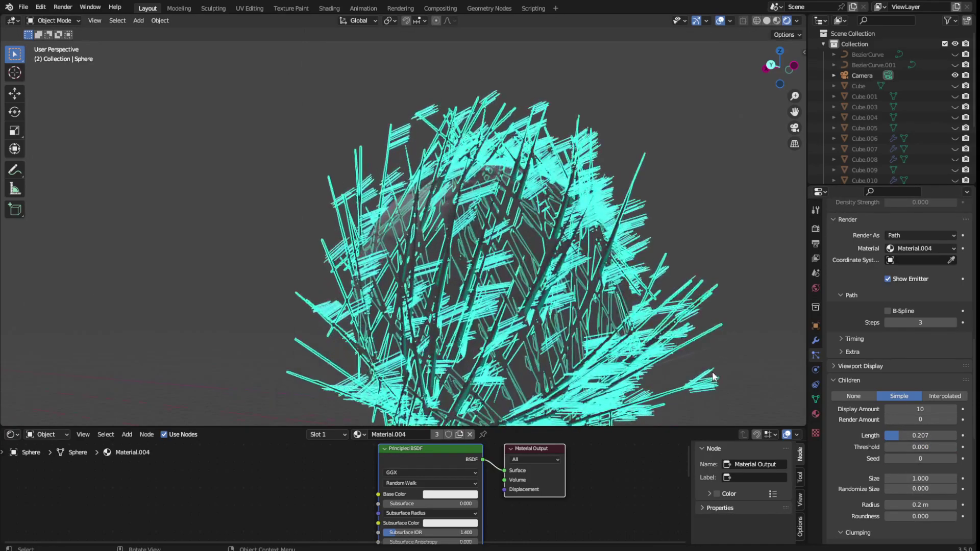
pyautogui.keyDown('shift'); pyautogui.moveTo(710, 359); pyautogui.dragTo(669, 296, button='middle'); pyautogui.keyUp('shift')
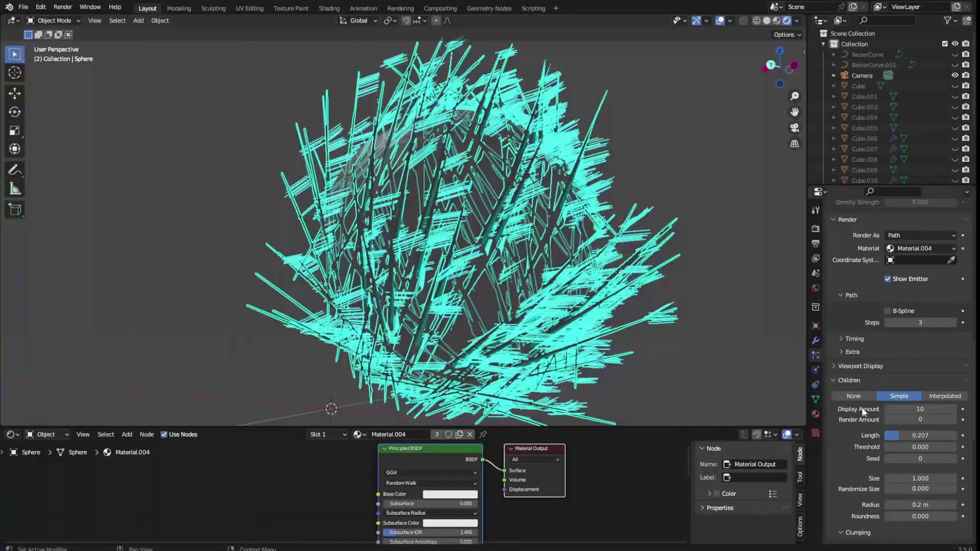
pyautogui.moveTo(893, 447); pyautogui.dragTo(921, 447)
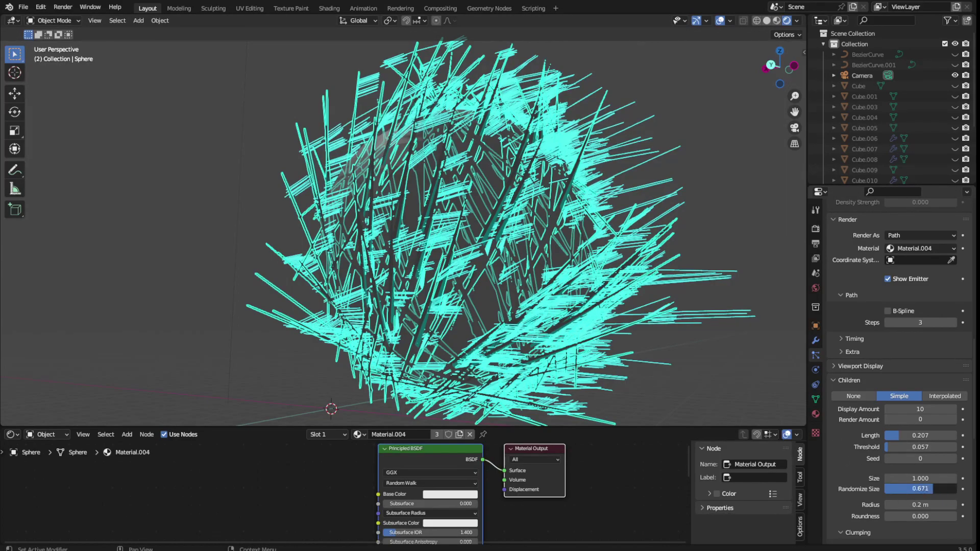
pyautogui.moveTo(920, 478)
pyautogui.mouseDown()
pyautogui.moveTo(911, 516)
pyautogui.moveTo(958, 520)
pyautogui.mouseUp()
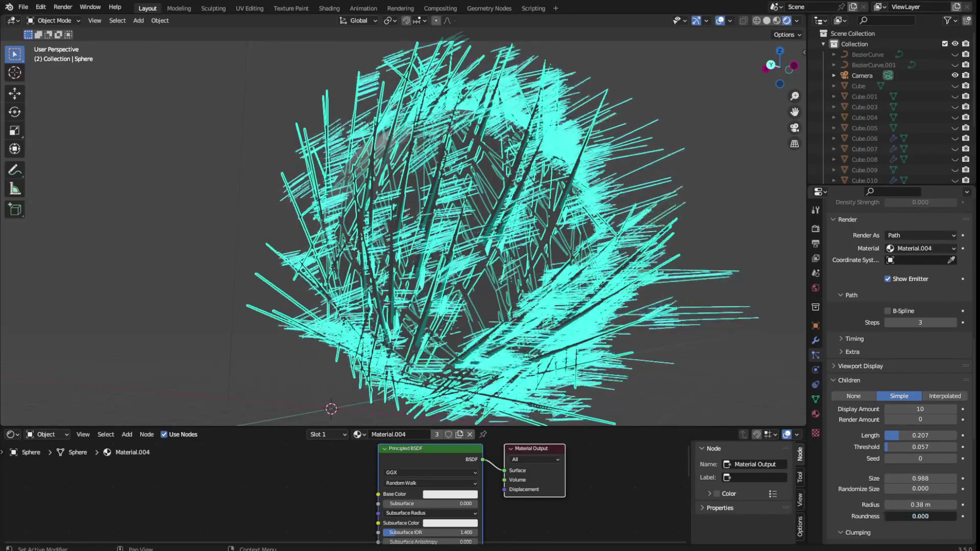
# Step: Leave the clump curve off and give child hairs Clump -0.643 and Twist 0.213
pyautogui.scroll(-3, 917, 497)
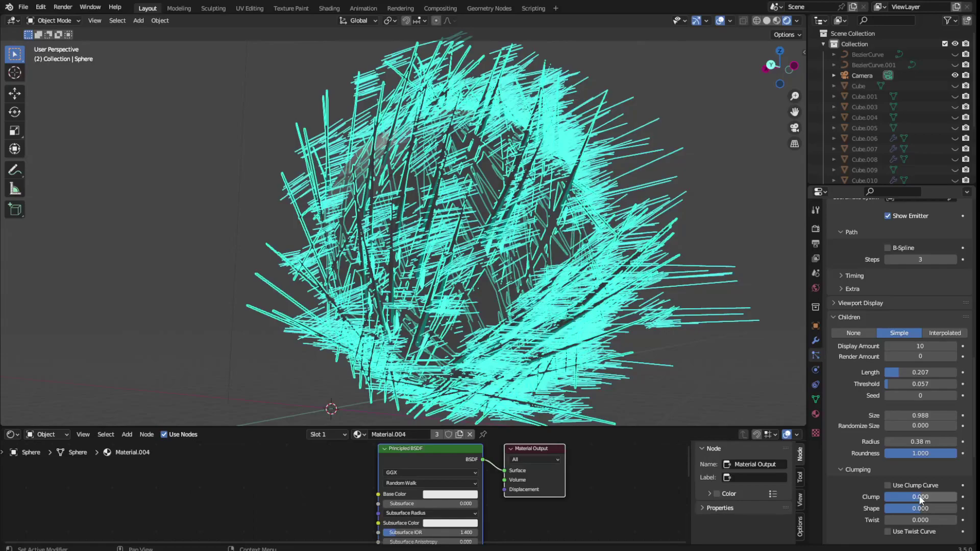
pyautogui.click(894, 486)
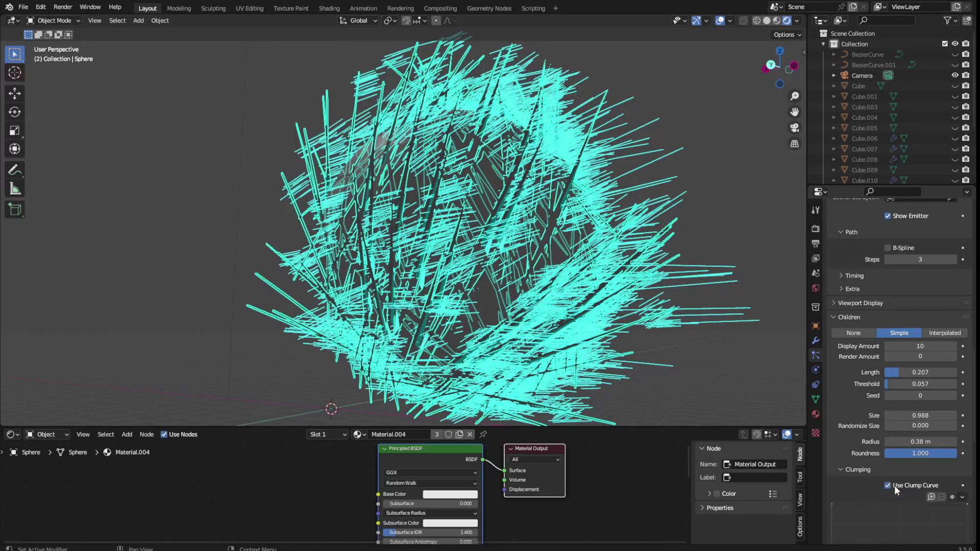
pyautogui.click(888, 486)
pyautogui.moveTo(944, 497)
pyautogui.mouseDown()
pyautogui.moveTo(899, 497)
pyautogui.moveTo(922, 497)
pyautogui.moveTo(898, 496)
pyautogui.moveTo(912, 520)
pyautogui.mouseUp()
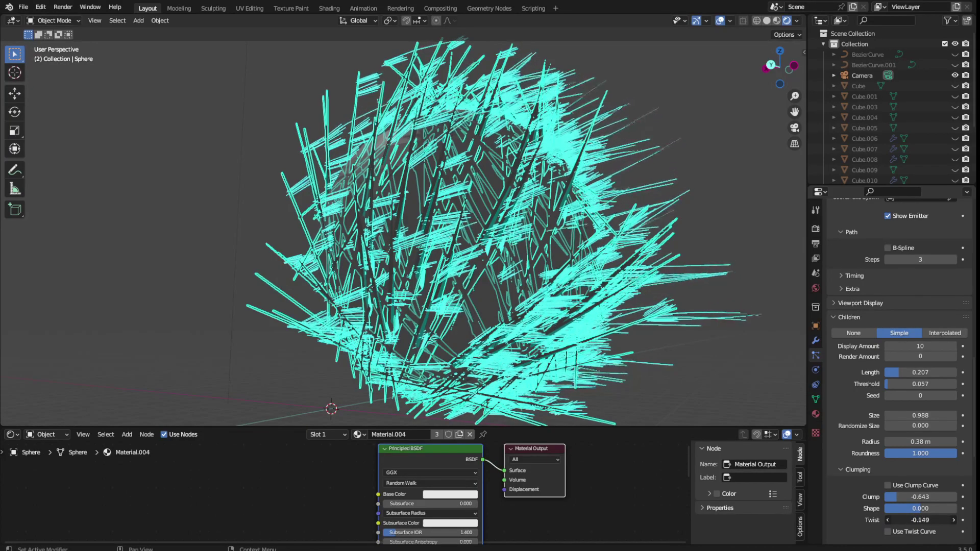
pyautogui.scroll(-5, 914, 487)
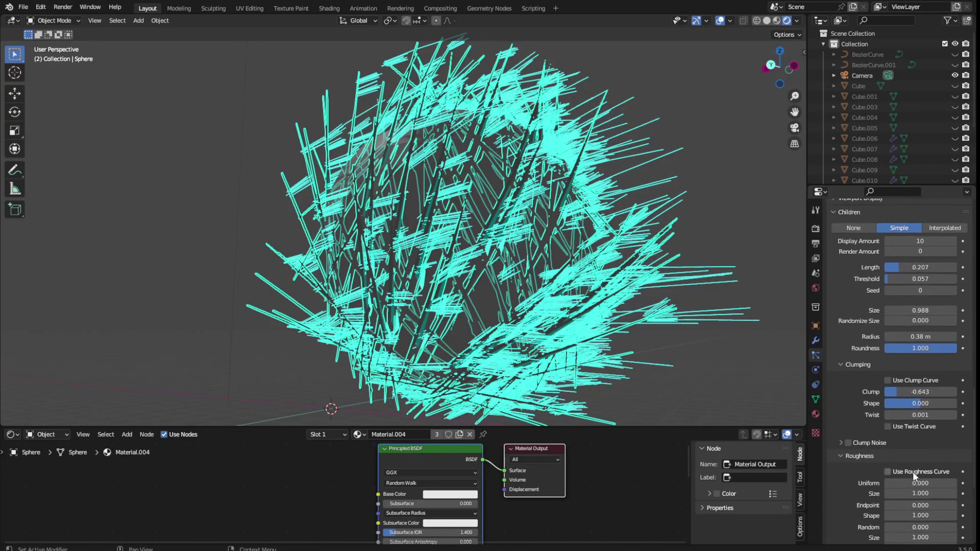
pyautogui.moveTo(912, 415)
pyautogui.mouseDown()
pyautogui.moveTo(900, 417)
pyautogui.moveTo(934, 415)
pyautogui.moveTo(914, 415)
pyautogui.mouseUp()
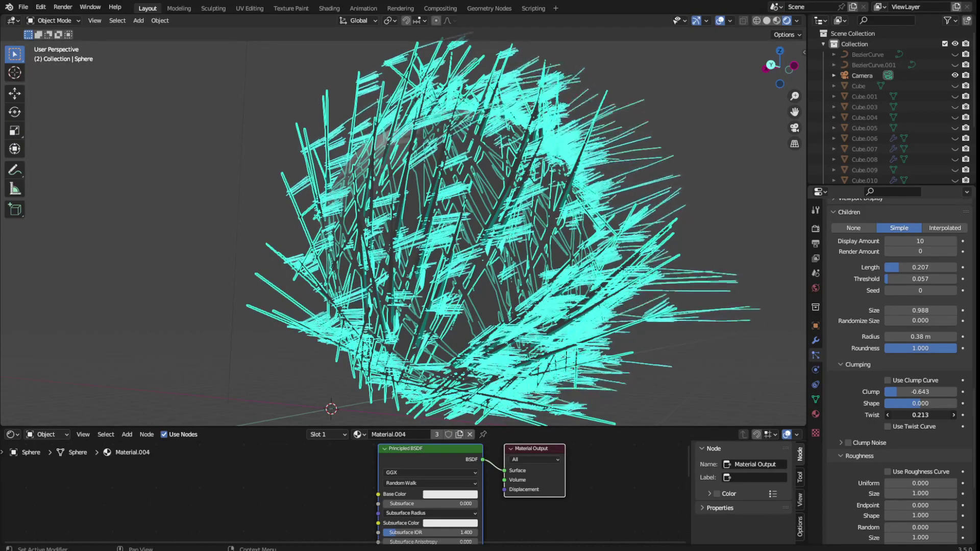
pyautogui.moveTo(713, 405)
pyautogui.mouseDown(button='middle')
pyautogui.moveTo(549, 317)
pyautogui.moveTo(566, 313)
pyautogui.mouseUp(button='middle')
pyautogui.scroll(-3, 859, 455)
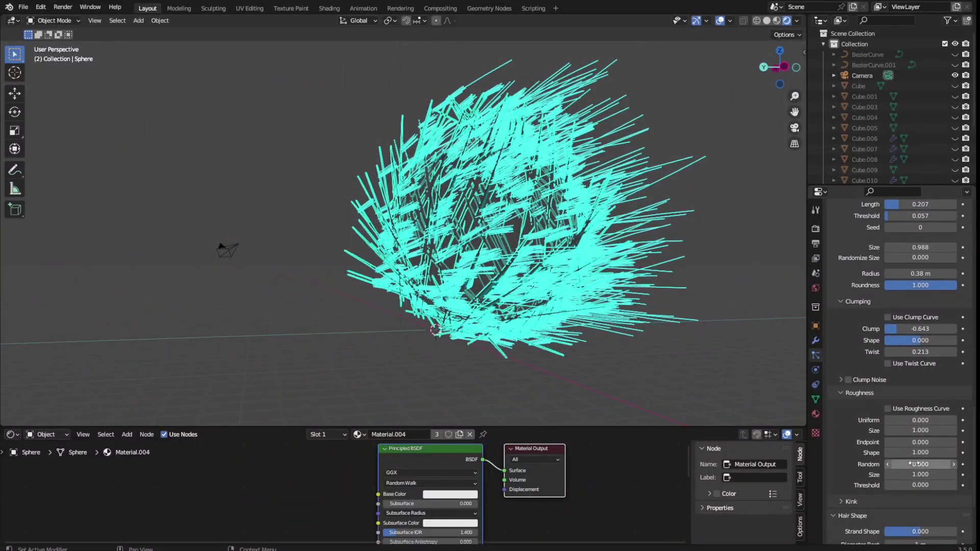
pyautogui.moveTo(905, 424); pyautogui.dragTo(913, 424)
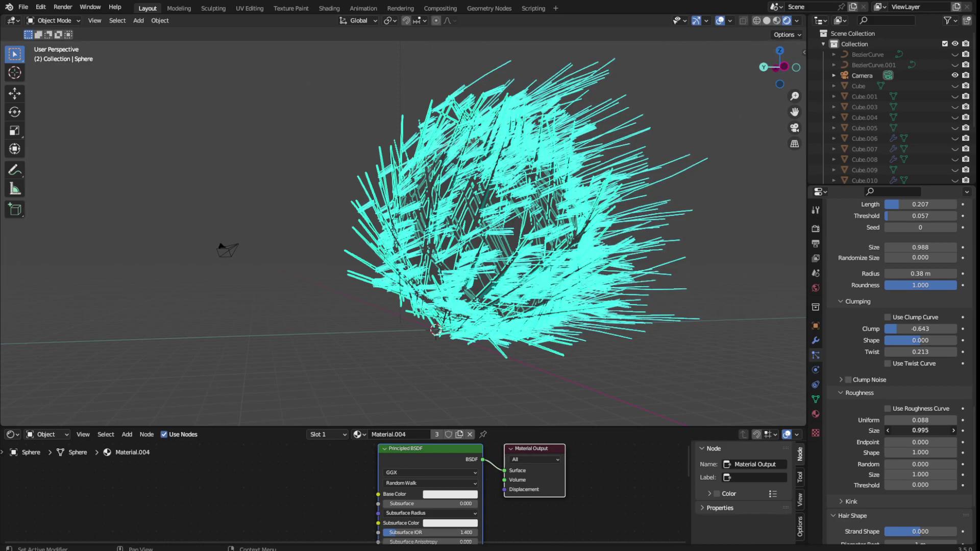
pyautogui.moveTo(914, 430); pyautogui.dragTo(943, 442)
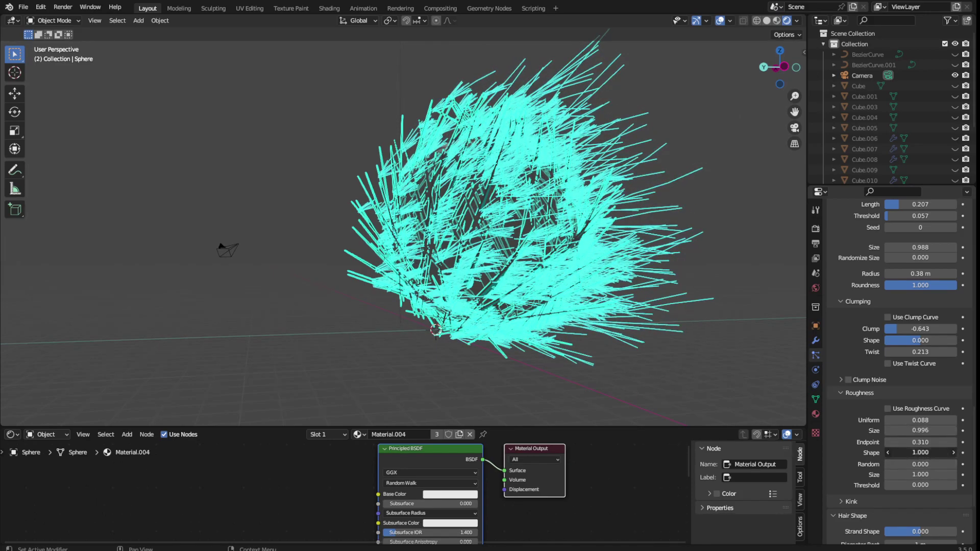
pyautogui.moveTo(914, 452)
pyautogui.mouseDown()
pyautogui.moveTo(942, 453)
pyautogui.moveTo(925, 464)
pyautogui.mouseUp()
pyautogui.moveTo(914, 475)
pyautogui.mouseDown()
pyautogui.moveTo(934, 475)
pyautogui.moveTo(934, 485)
pyautogui.mouseUp()
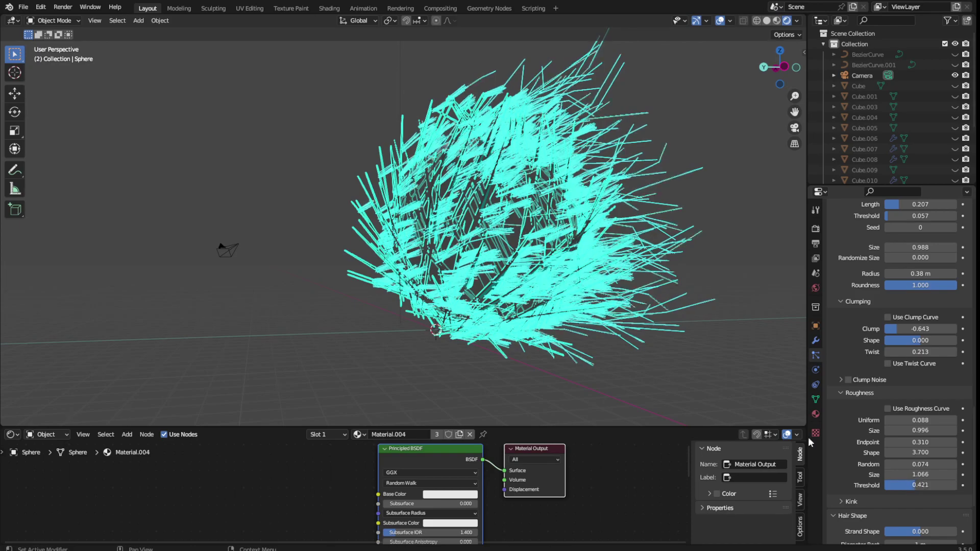
pyautogui.moveTo(727, 310)
pyautogui.mouseDown(button='middle')
pyautogui.moveTo(697, 302)
pyautogui.moveTo(657, 317)
pyautogui.mouseUp(button='middle')
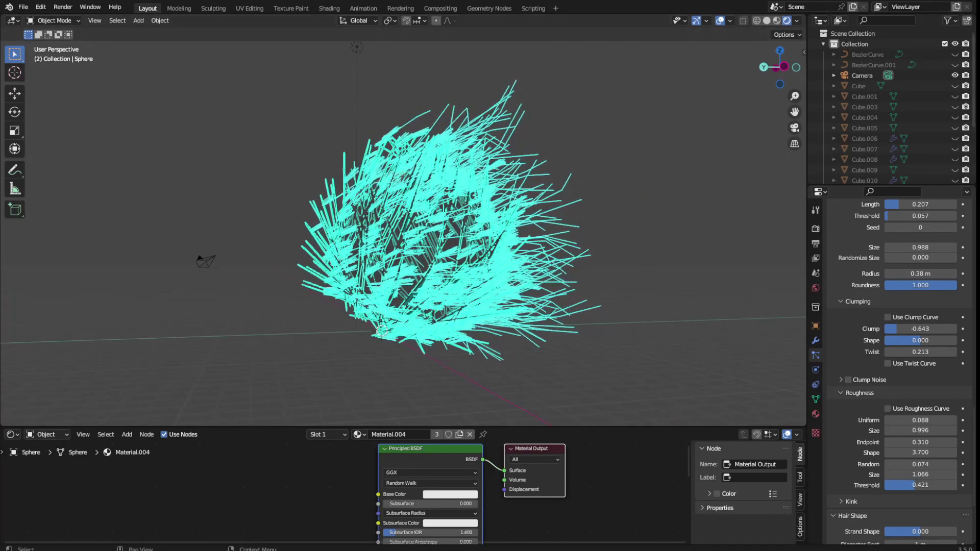
pyautogui.moveTo(715, 275)
pyautogui.mouseDown(button='middle')
pyautogui.moveTo(731, 289)
pyautogui.moveTo(712, 289)
pyautogui.mouseUp(button='middle')
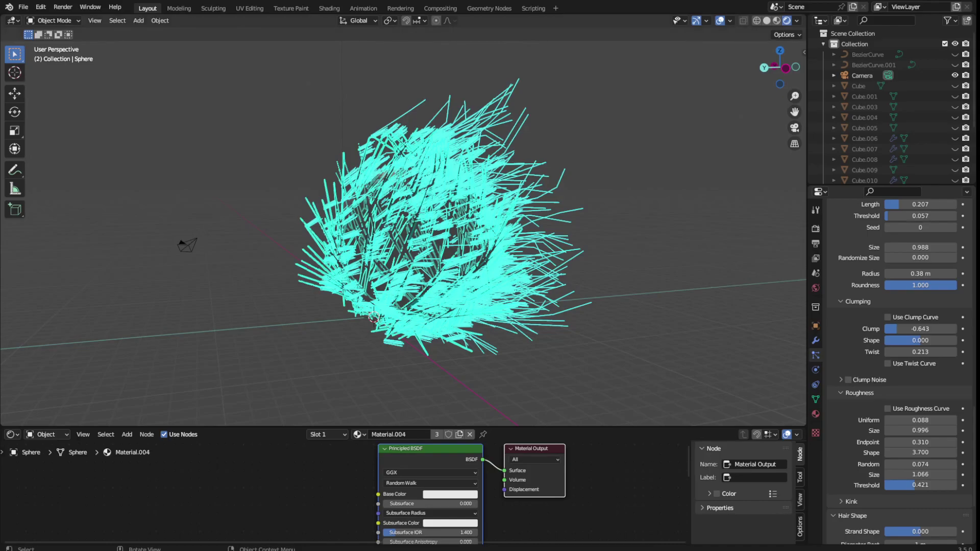
# Step: Adjust the strand Diameter Root and raise Diameter Scale to 0.03
pyautogui.scroll(1, 404, 234)
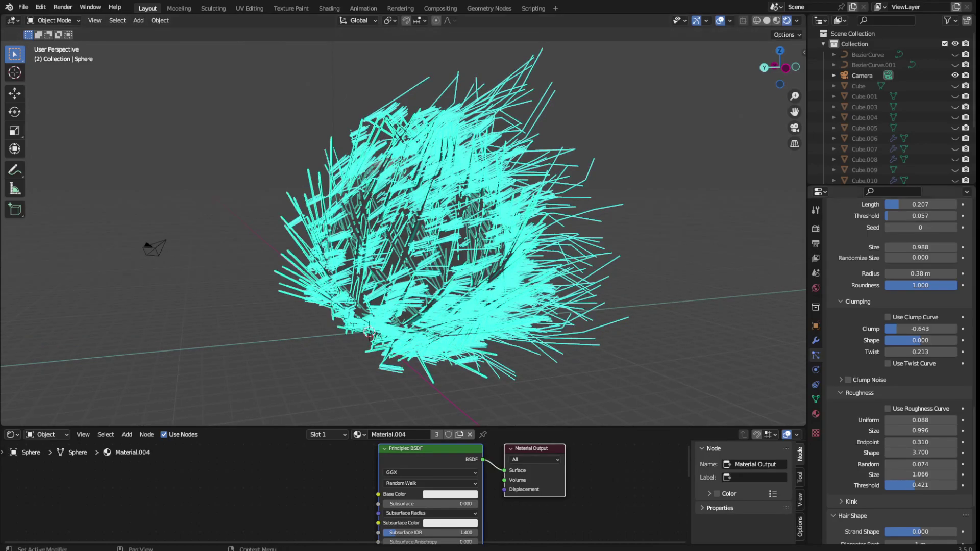
pyautogui.scroll(-1, 918, 523)
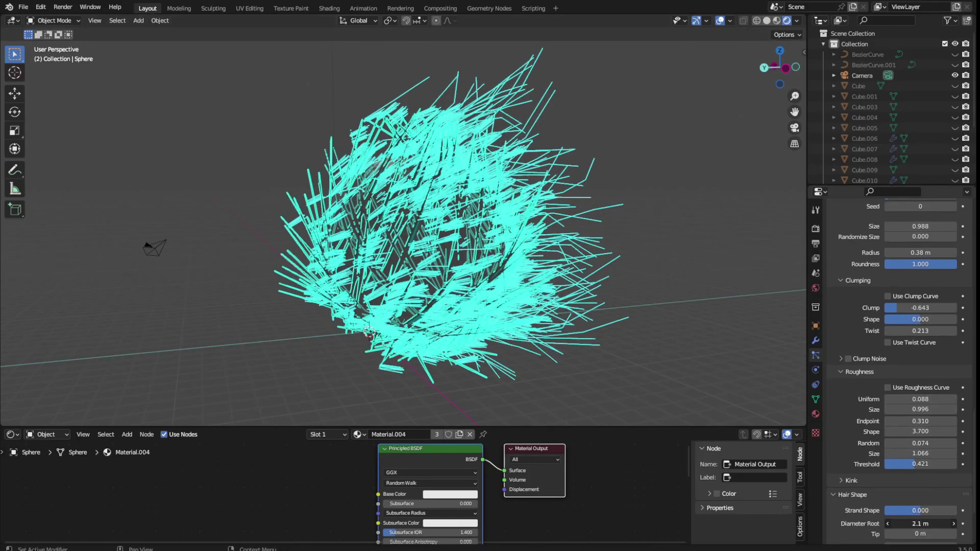
pyautogui.moveTo(918, 524); pyautogui.dragTo(899, 523)
pyautogui.scroll(-4, 926, 510)
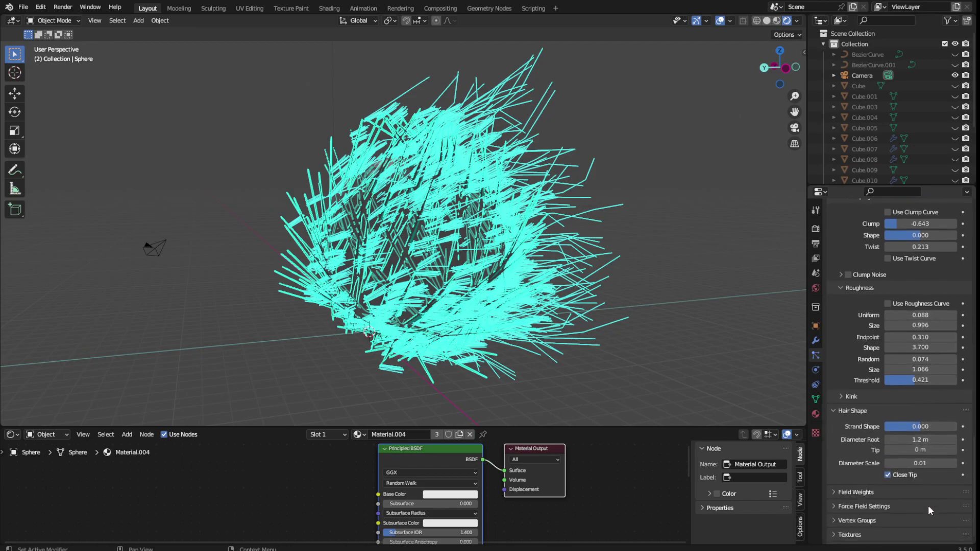
pyautogui.moveTo(919, 463); pyautogui.dragTo(925, 463)
pyautogui.scroll(3, 921, 467)
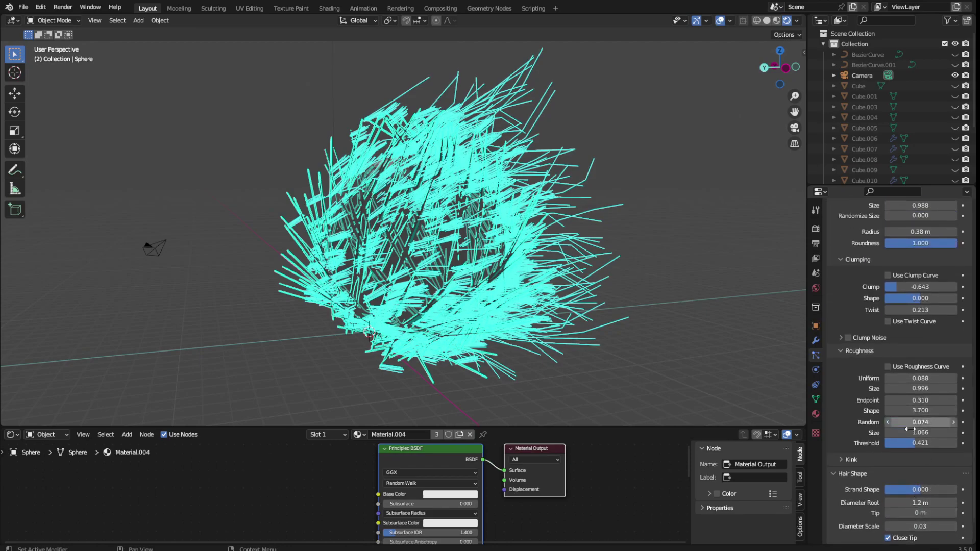
pyautogui.scroll(10, 910, 429)
pyautogui.scroll(8, 906, 421)
pyautogui.scroll(2, 901, 416)
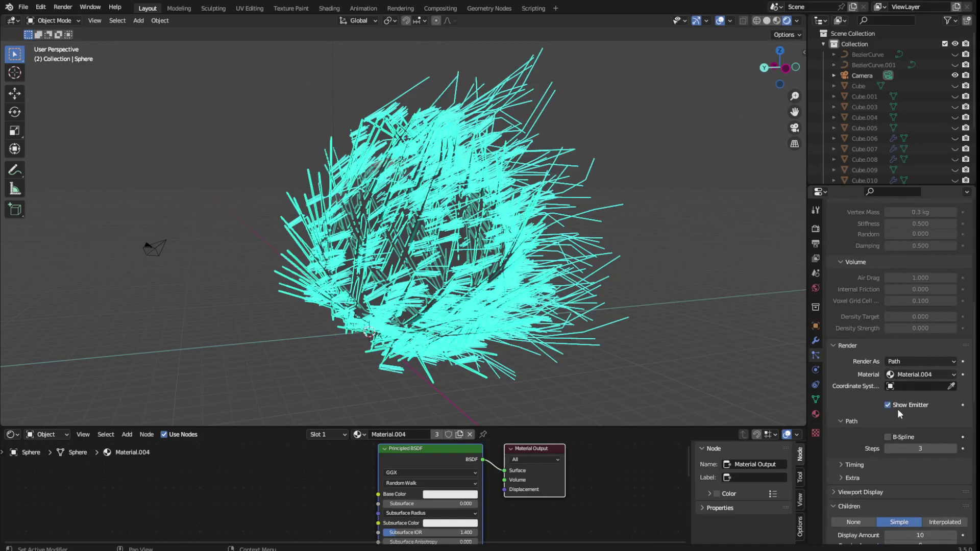
pyautogui.scroll(3, 899, 416)
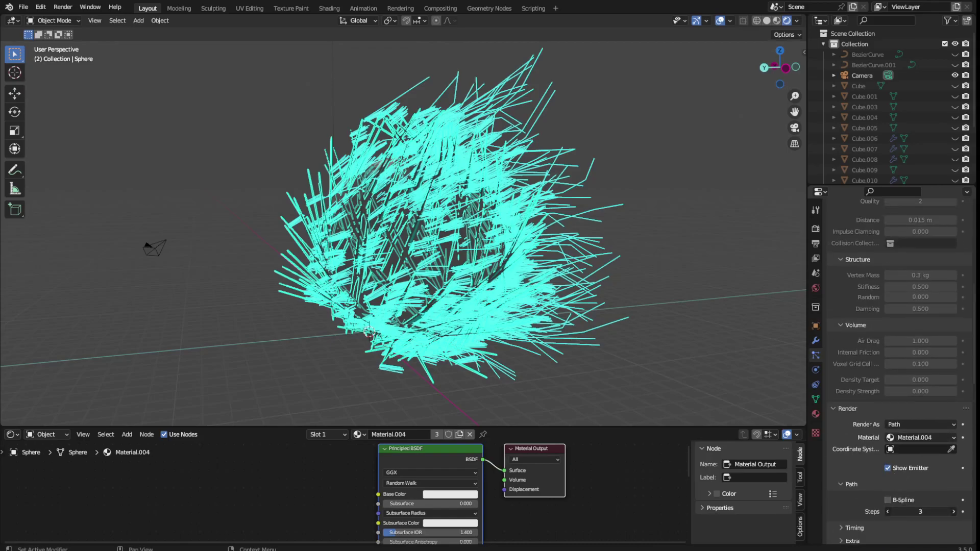
pyautogui.scroll(4, 903, 488)
pyautogui.scroll(6, 902, 488)
pyautogui.scroll(3, 902, 489)
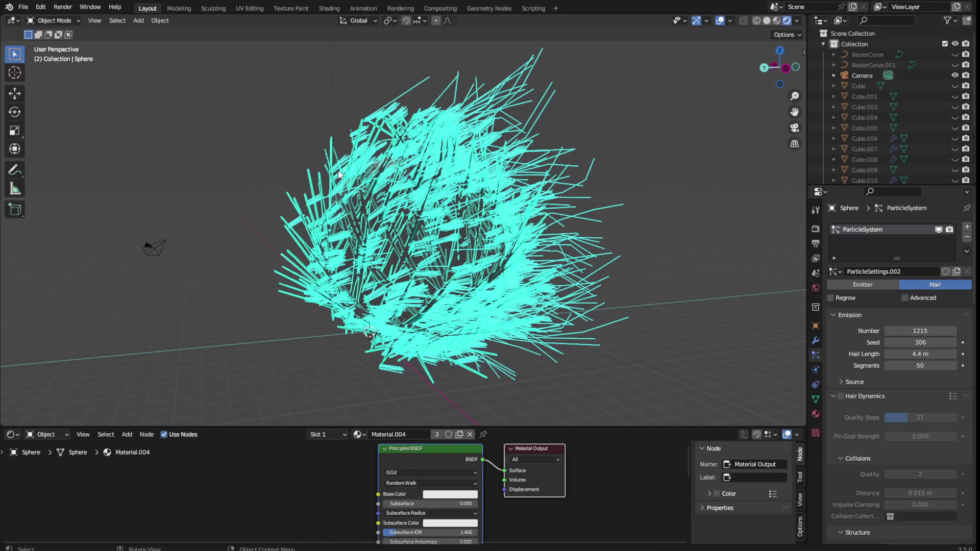
# Step: Set the Principled BSDF base colour to pure white
pyautogui.click(462, 493)
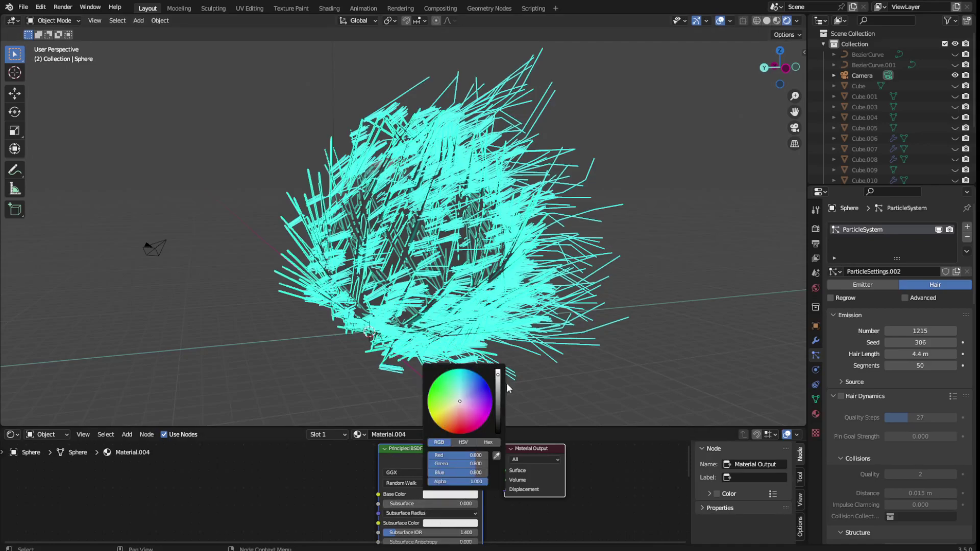
pyautogui.moveTo(498, 388)
pyautogui.mouseDown()
pyautogui.moveTo(497, 433)
pyautogui.moveTo(498, 371)
pyautogui.mouseUp()
pyautogui.moveTo(652, 268)
pyautogui.mouseDown(button='middle')
pyautogui.moveTo(629, 357)
pyautogui.moveTo(655, 325)
pyautogui.mouseUp(button='middle')
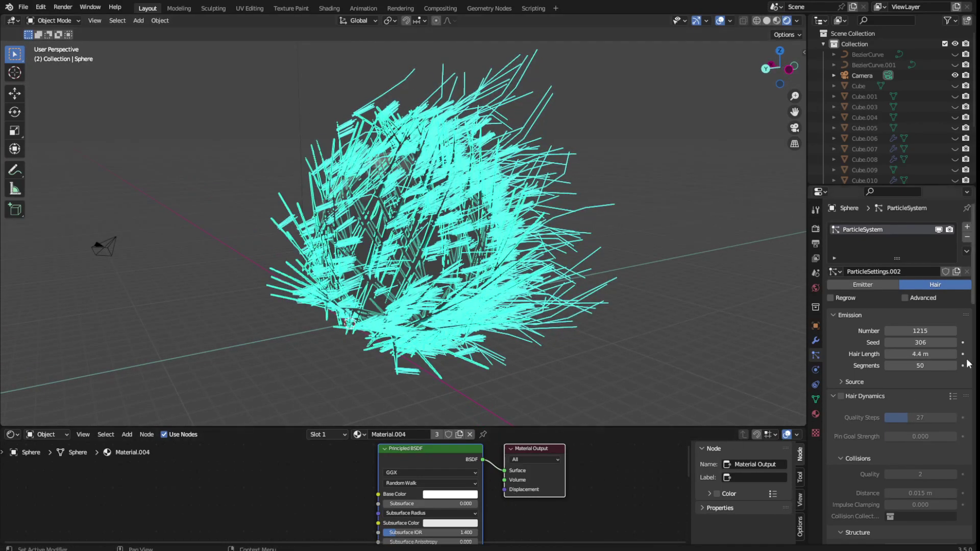
pyautogui.scroll(-8, 899, 423)
pyautogui.scroll(-5, 892, 436)
pyautogui.scroll(-5, 890, 437)
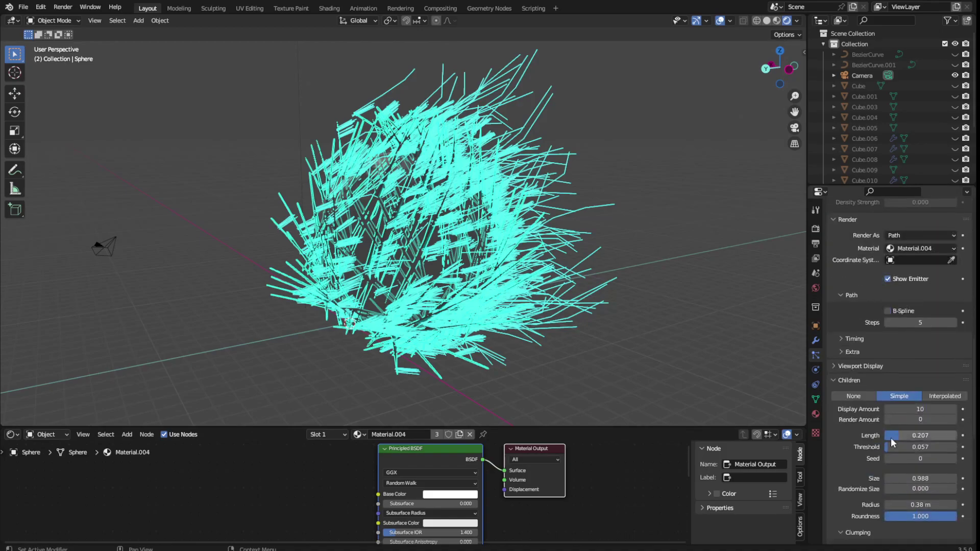
pyautogui.scroll(-4, 868, 435)
# Step: Change the emission colour to a dim, fully opaque teal (R 0, G 0.123, B 0.139)
pyautogui.click(815, 414)
pyautogui.click(928, 289)
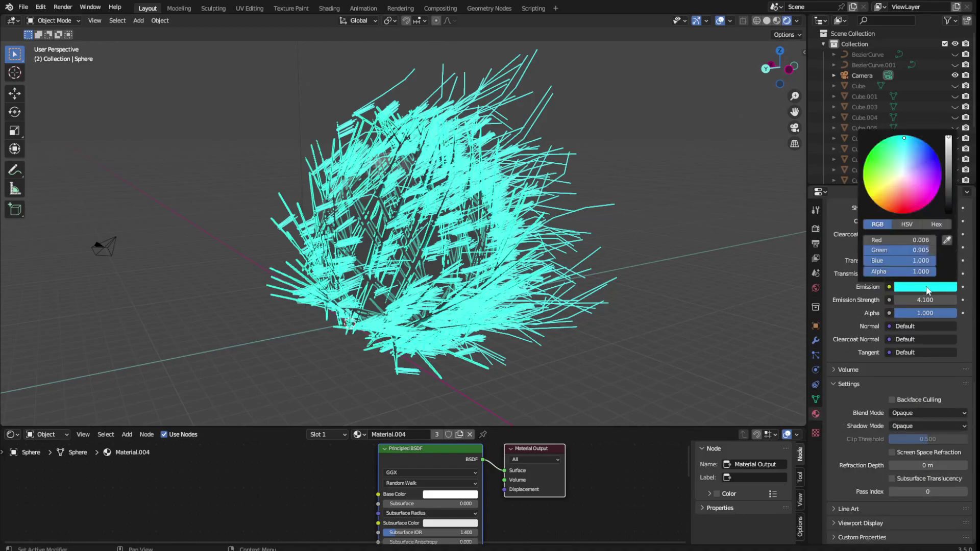
pyautogui.moveTo(909, 271); pyautogui.dragTo(868, 270)
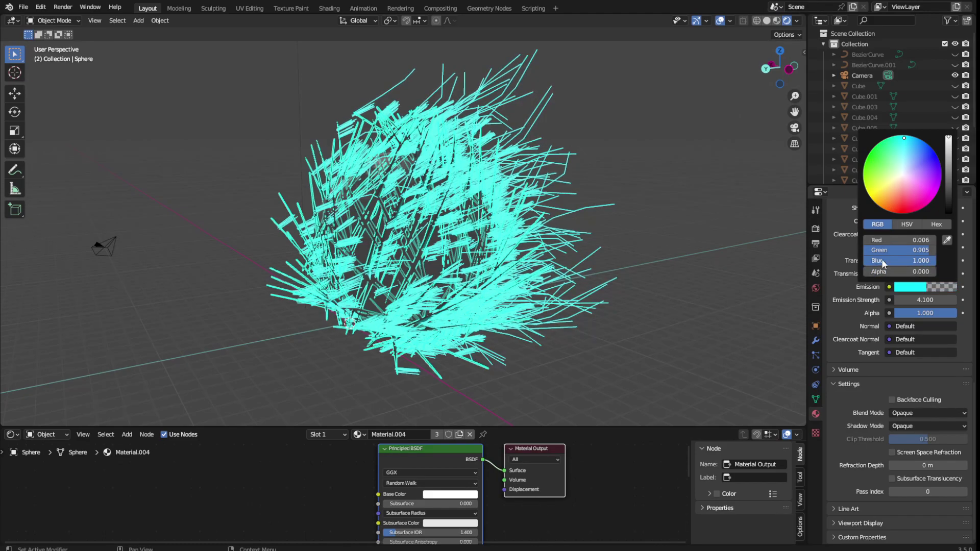
pyautogui.moveTo(946, 170)
pyautogui.mouseDown()
pyautogui.moveTo(930, 250)
pyautogui.moveTo(911, 271)
pyautogui.mouseUp()
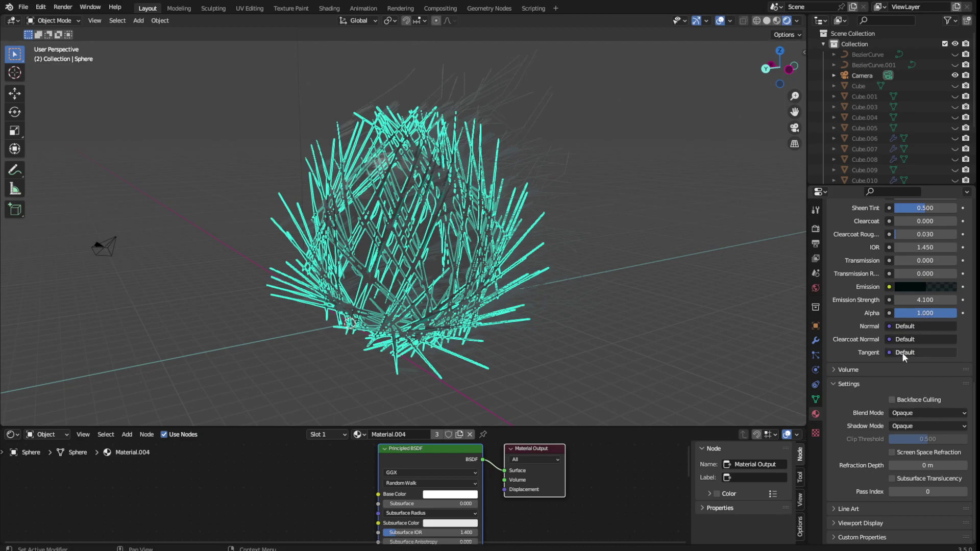
pyautogui.click(914, 288)
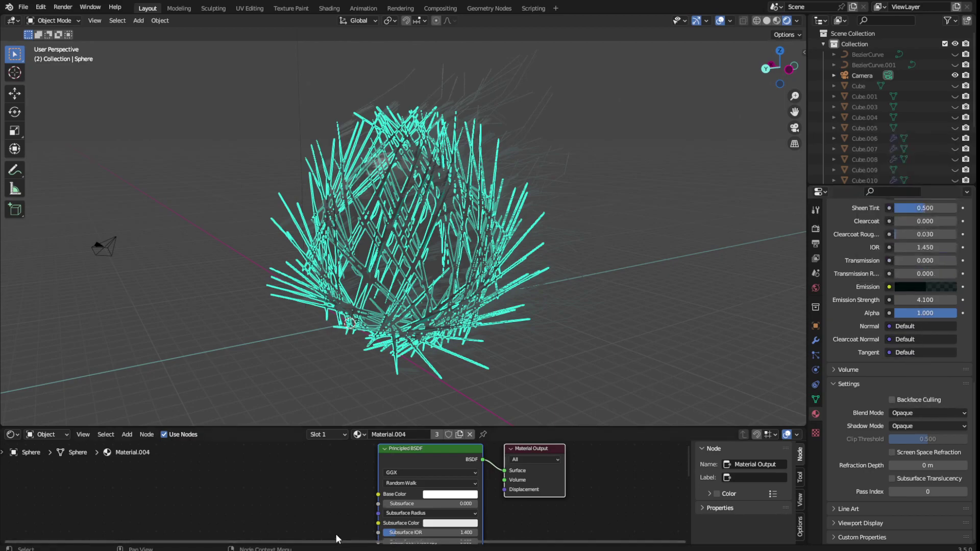
pyautogui.scroll(-2, 486, 513)
pyautogui.click(504, 530)
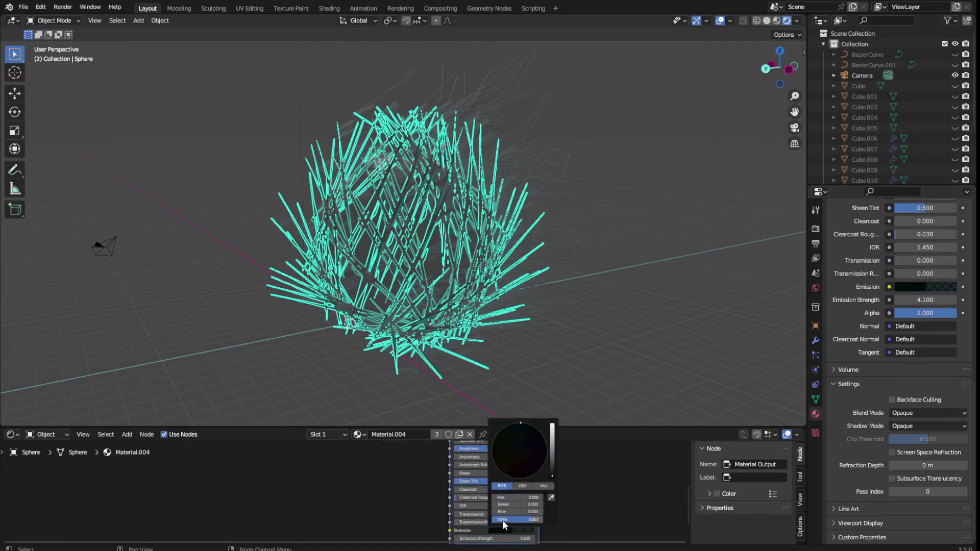
pyautogui.moveTo(552, 466); pyautogui.dragTo(552, 461)
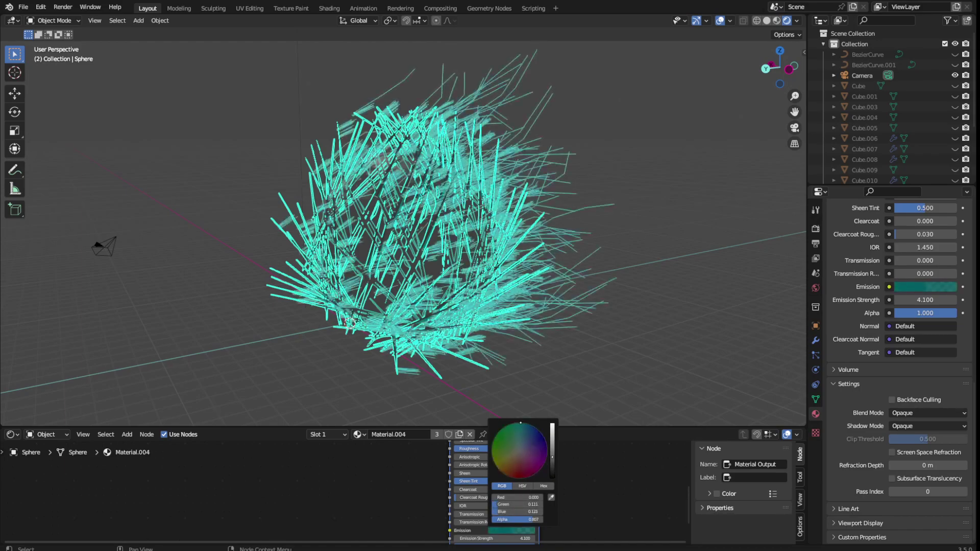
pyautogui.click(499, 530)
pyautogui.moveTo(504, 521); pyautogui.dragTo(541, 521)
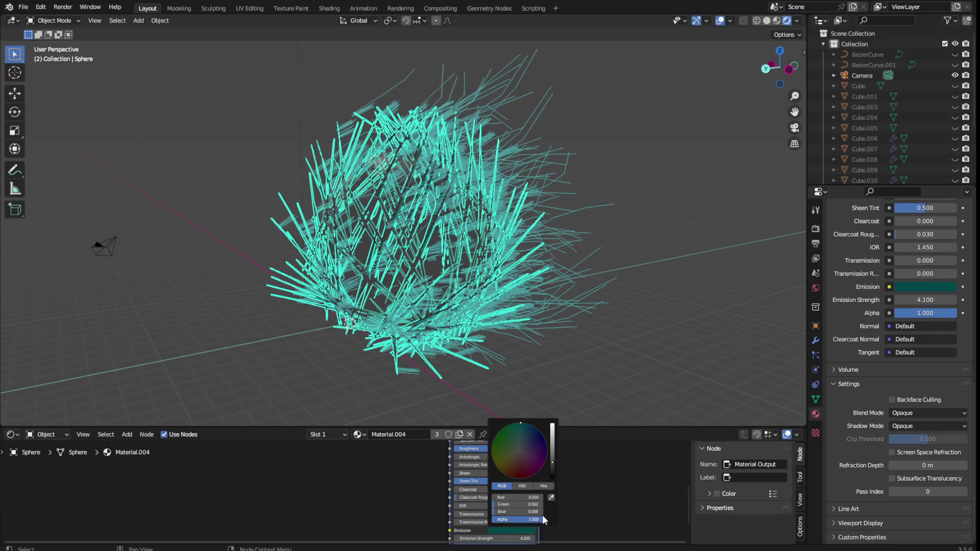
pyautogui.moveTo(551, 464); pyautogui.dragTo(553, 454)
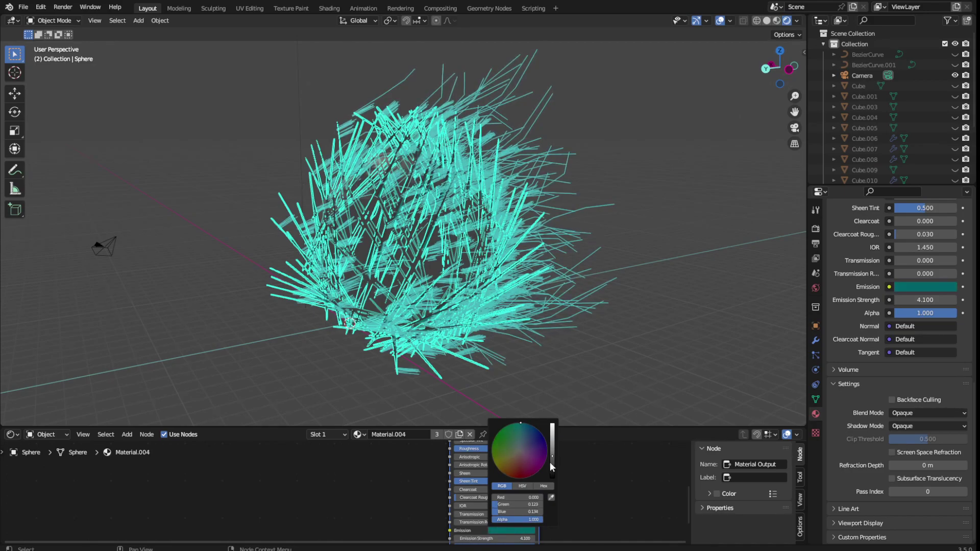
# Step: Raise the material roughness to 1.0
pyautogui.keyDown('shift'); pyautogui.scroll(4, 449, 477); pyautogui.keyUp('shift')
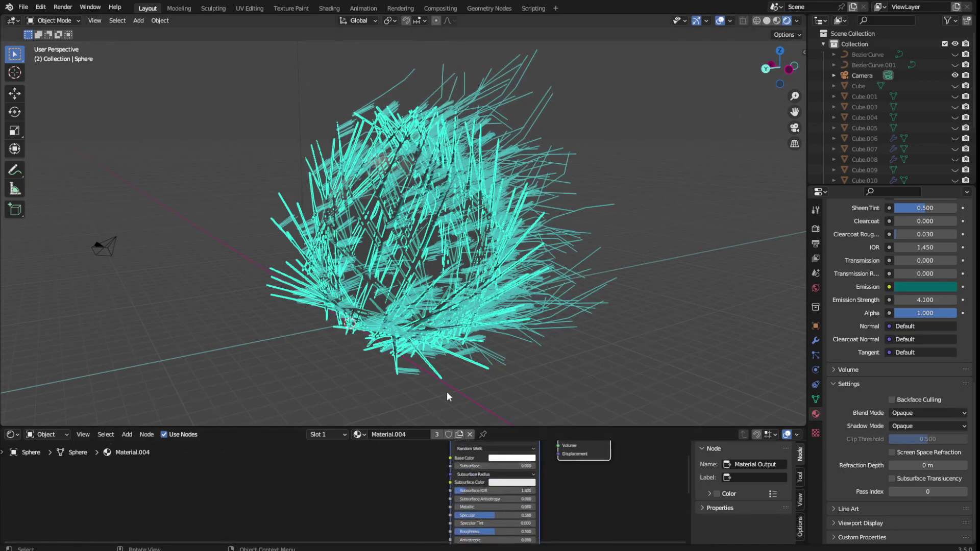
pyautogui.scroll(2, 434, 492)
pyautogui.keyDown('shift'); pyautogui.scroll(-3, 507, 482); pyautogui.keyUp('shift')
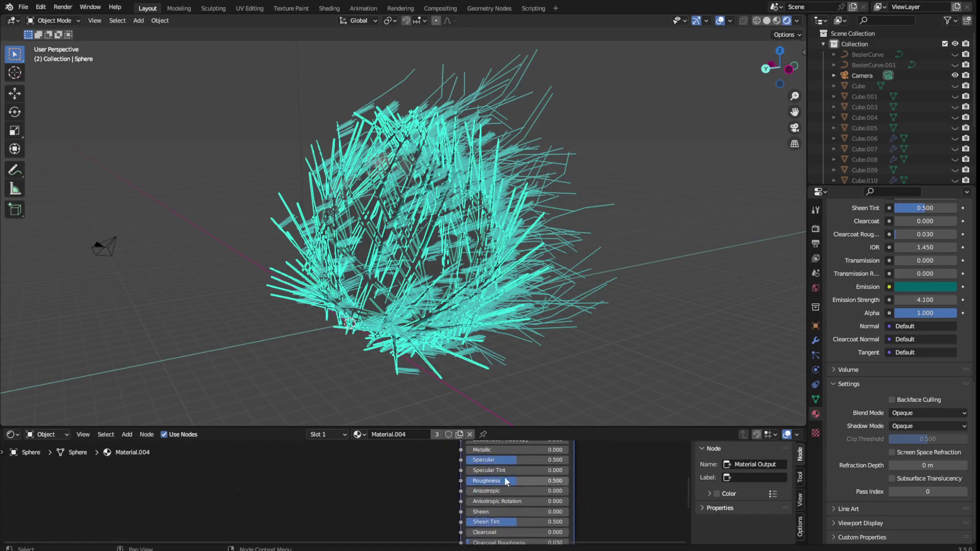
pyautogui.moveTo(506, 481); pyautogui.dragTo(557, 482)
pyautogui.moveTo(541, 492); pyautogui.dragTo(601, 542, button='middle')
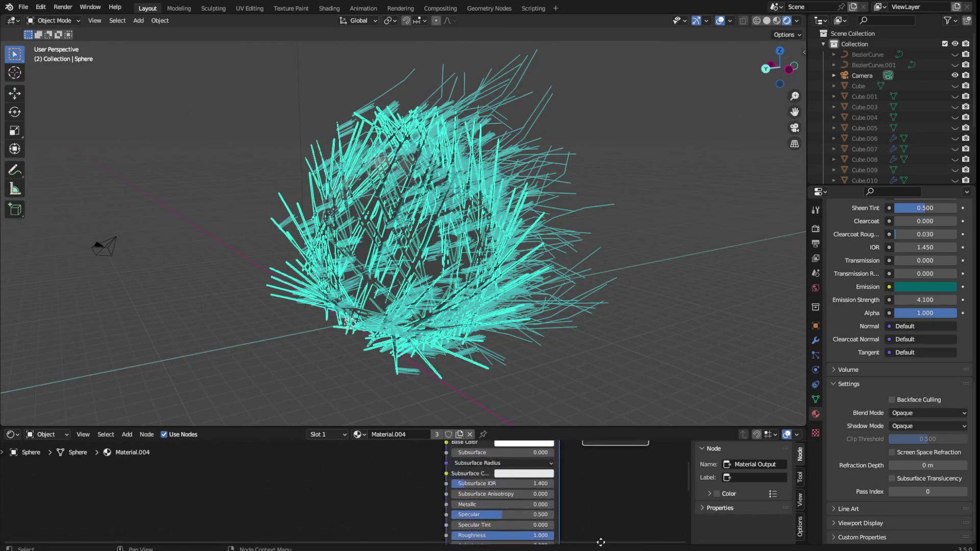
pyautogui.keyDown('shift'); pyautogui.scroll(2, 588, 526); pyautogui.keyUp('shift')
pyautogui.click(519, 480)
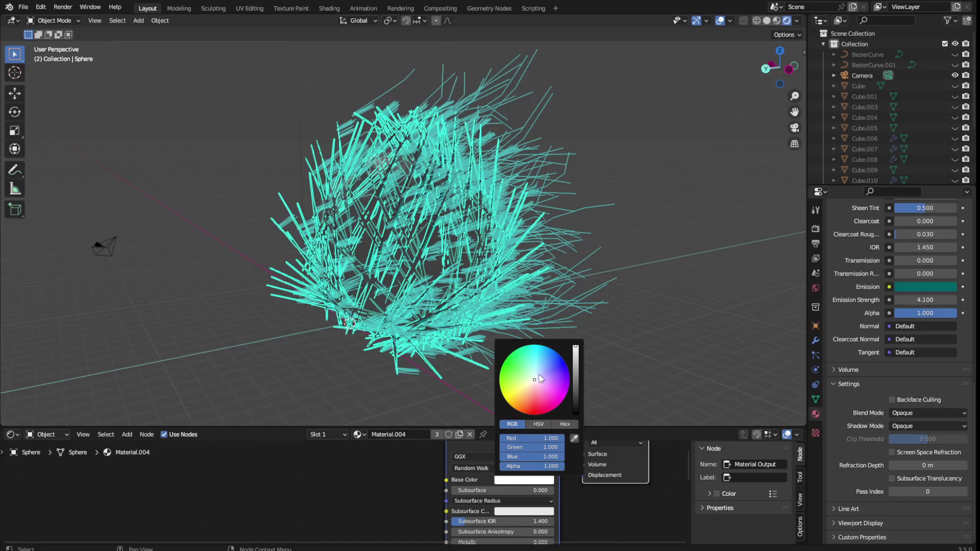
# Step: Make the base colour light blue and add a Bump node linked to Base Color
pyautogui.moveTo(540, 378); pyautogui.dragTo(543, 352)
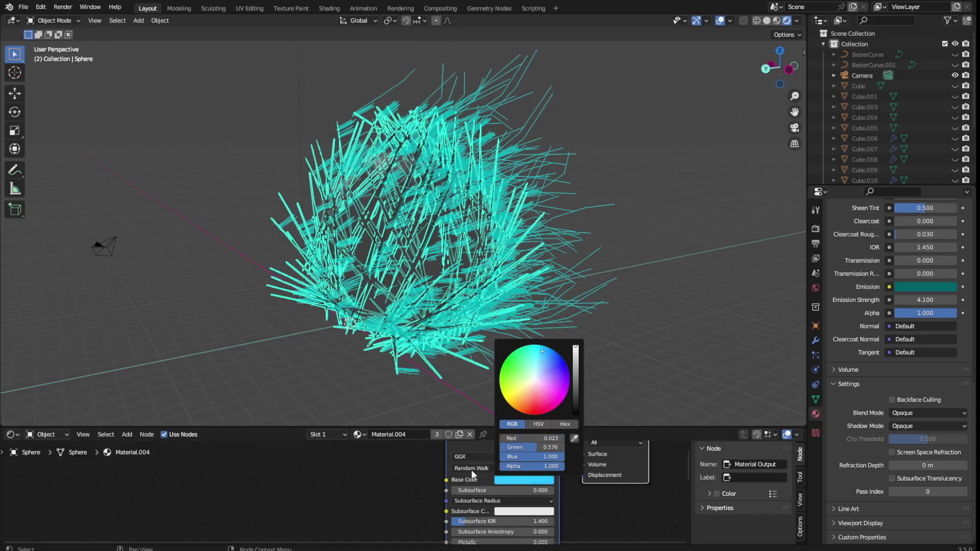
pyautogui.moveTo(446, 479); pyautogui.dragTo(396, 482)
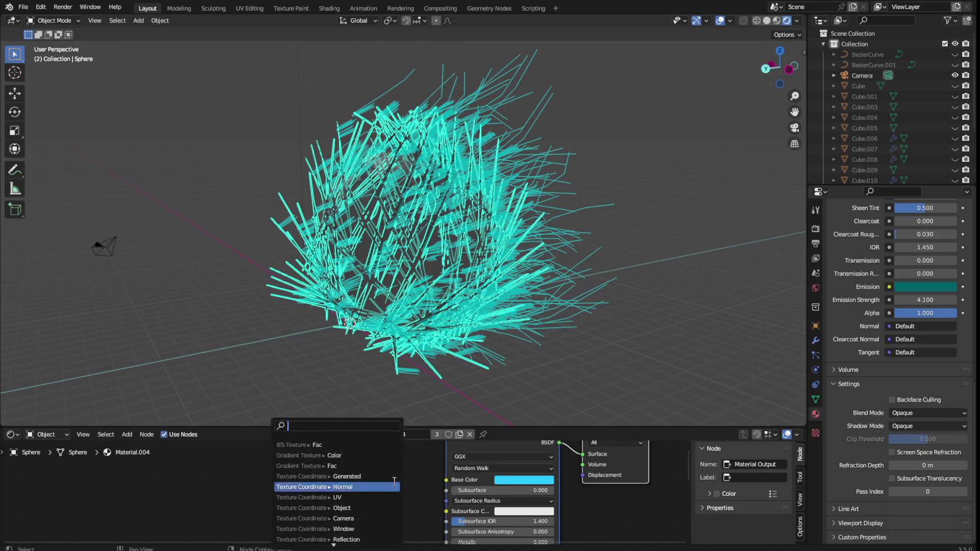
pyautogui.write('bump')
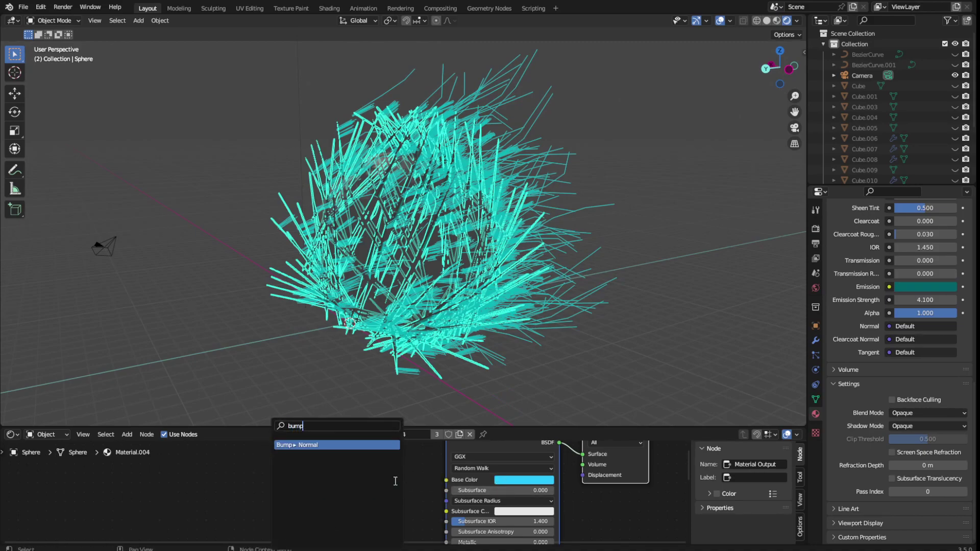
pyautogui.click(340, 444)
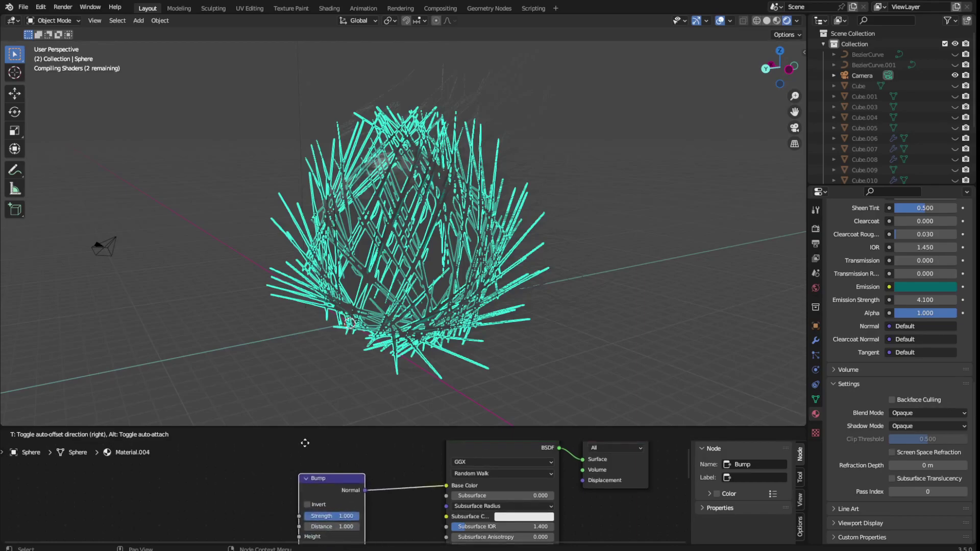
pyautogui.click(318, 458)
# Step: Move the Bump node beside the Principled BSDF and disconnect it from Base Color
pyautogui.moveTo(418, 491); pyautogui.dragTo(468, 407, button='middle')
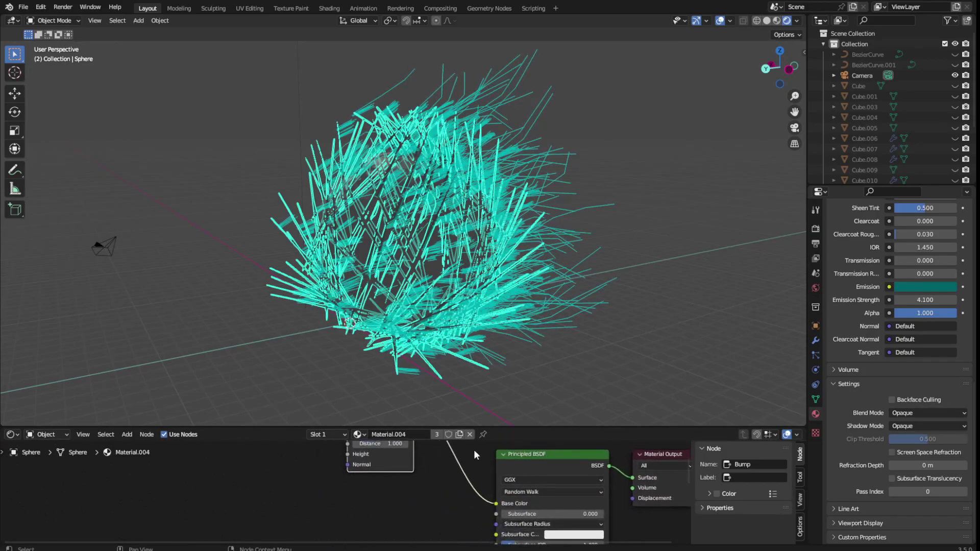
pyautogui.moveTo(393, 449); pyautogui.dragTo(375, 522)
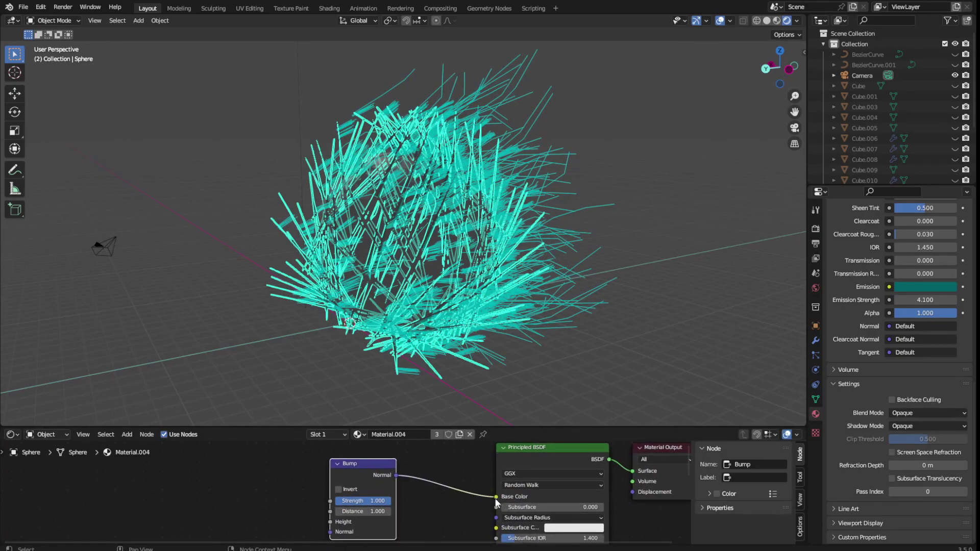
pyautogui.moveTo(496, 496); pyautogui.dragTo(484, 495)
pyautogui.rightClick(302, 480)
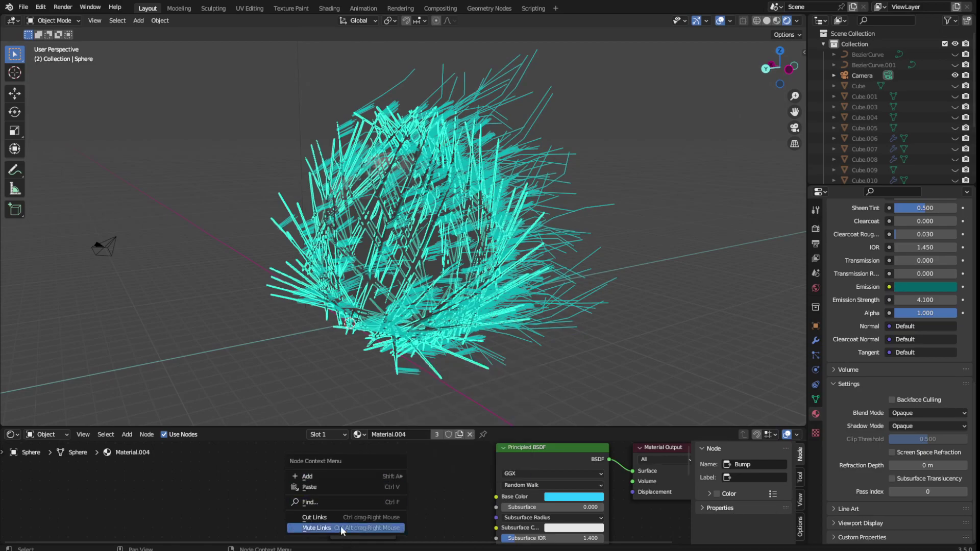
pyautogui.click(126, 434)
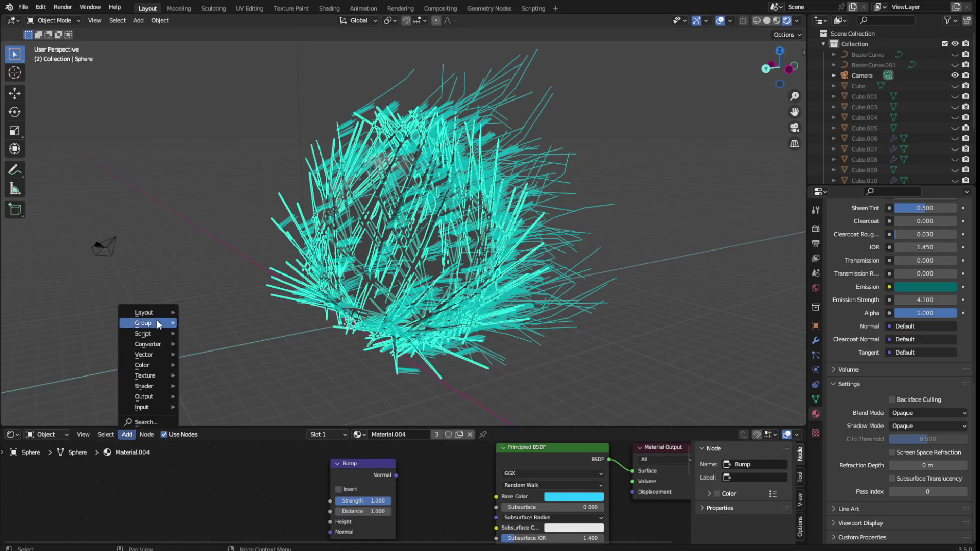
# Step: Add a ColorRamp node and connect its Color output to Base Color
pyautogui.click(131, 422)
pyautogui.write('r')
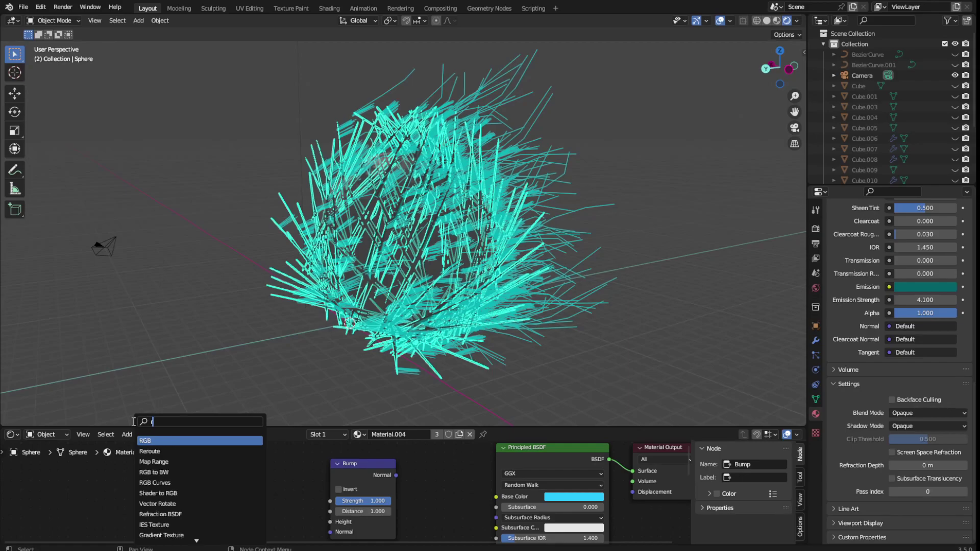
pyautogui.write('amp')
pyautogui.press('Return')
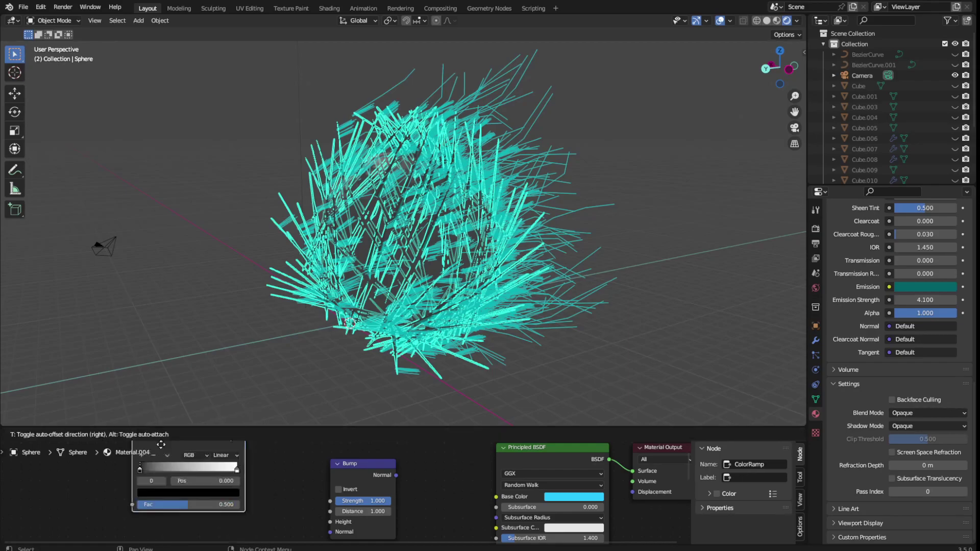
pyautogui.click(440, 474)
pyautogui.moveTo(440, 473); pyautogui.dragTo(495, 496)
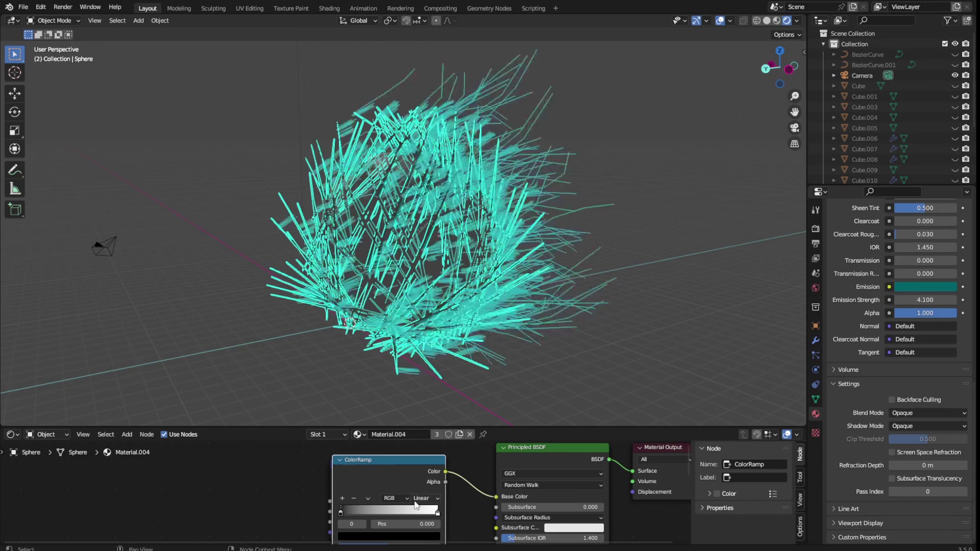
# Step: Colour the ramp's first stop cyan-blue and its end stop dark green
pyautogui.click(421, 534)
pyautogui.scroll(10, 397, 448)
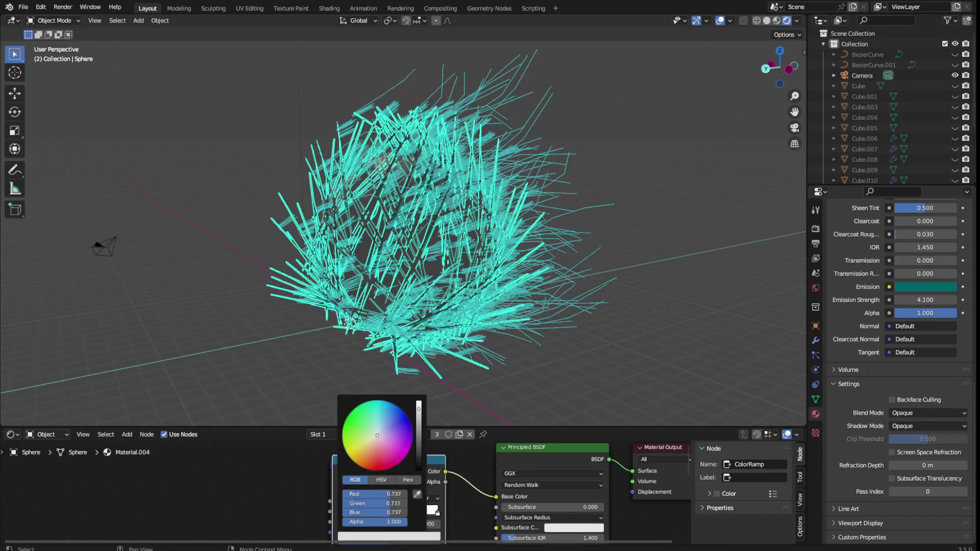
pyautogui.click(384, 410)
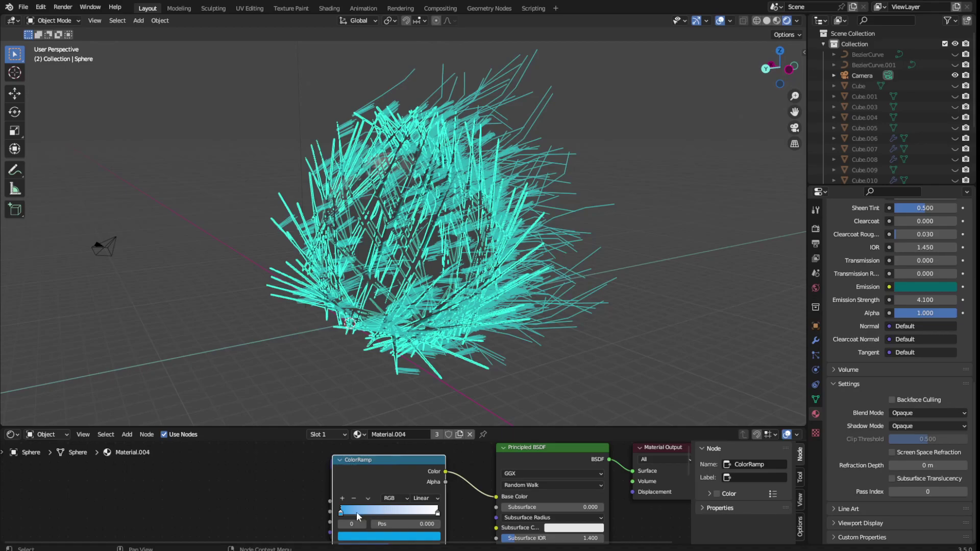
pyautogui.click(437, 512)
pyautogui.click(433, 536)
pyautogui.moveTo(373, 433)
pyautogui.mouseDown()
pyautogui.moveTo(356, 418)
pyautogui.moveTo(364, 409)
pyautogui.moveTo(419, 455)
pyautogui.mouseUp()
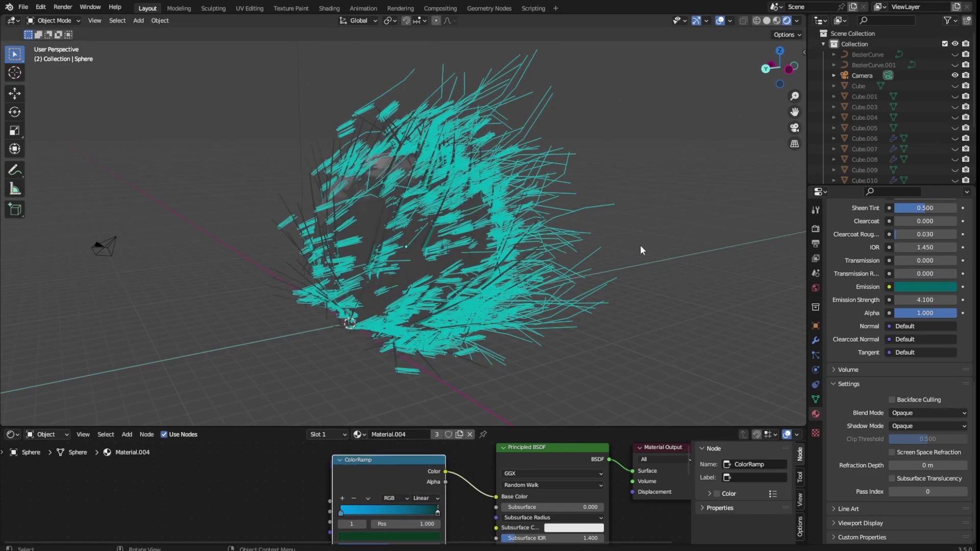
# Step: Set the ColorRamp interpolation to Cardinal
pyautogui.click(430, 499)
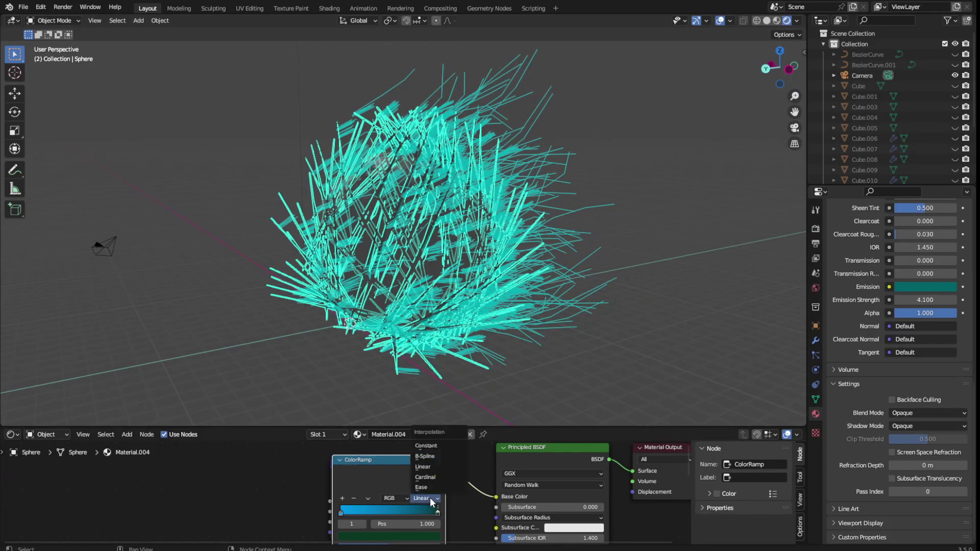
pyautogui.click(428, 477)
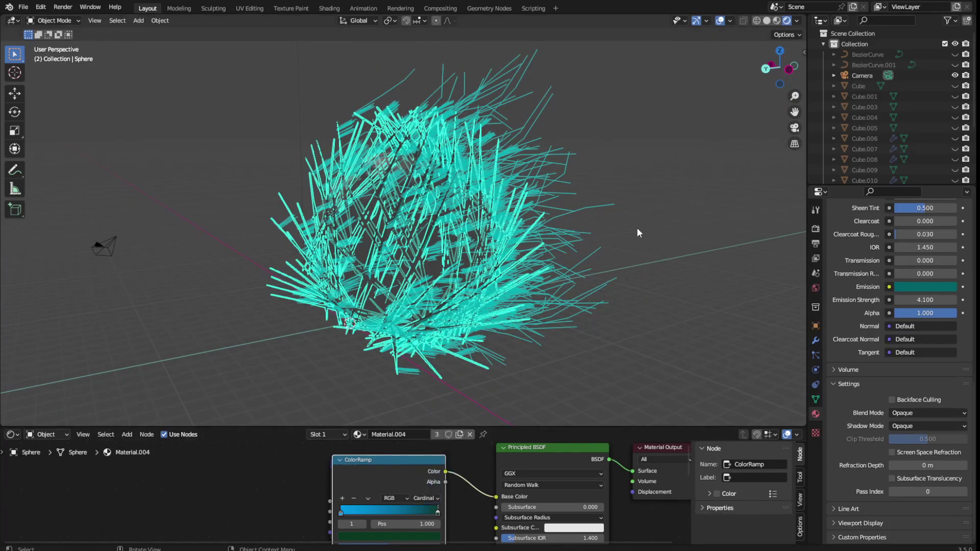
pyautogui.moveTo(501, 254)
pyautogui.mouseDown(button='middle')
pyautogui.moveTo(578, 253)
pyautogui.moveTo(570, 232)
pyautogui.mouseUp(button='middle')
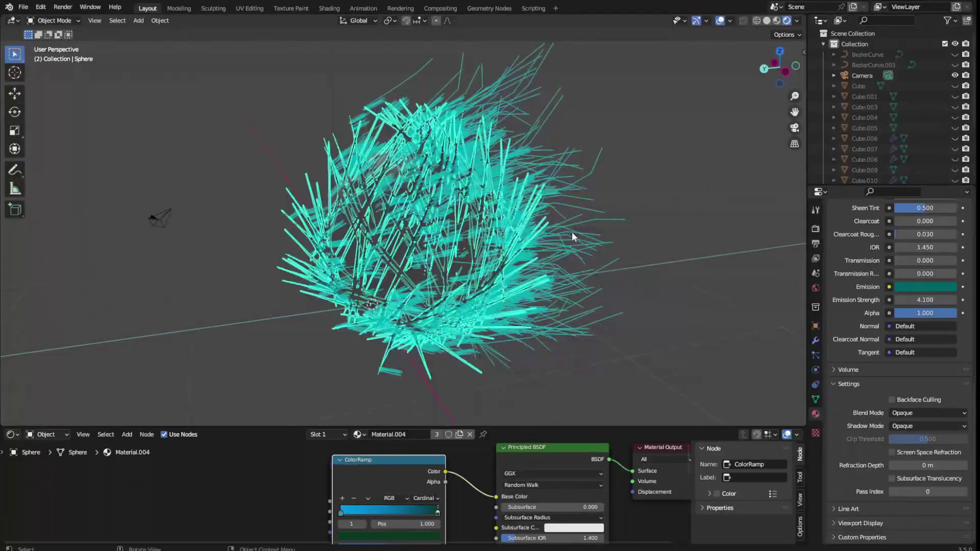
# Step: Save FEATHERDIN2SO.blend with Ctrl+S and orbit to inspect the hair ball
pyautogui.hotkey('ctrl', 's')
pyautogui.scroll(-3, 636, 229)
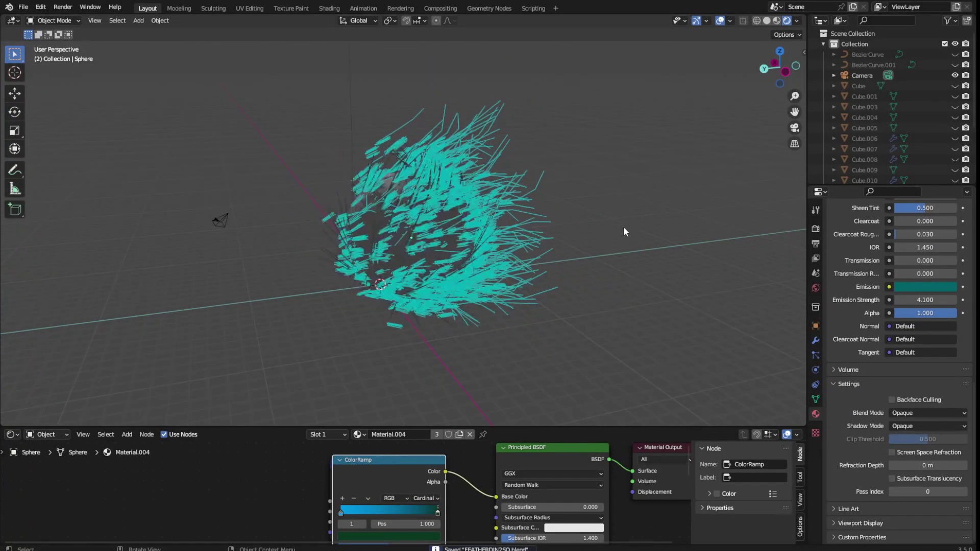
pyautogui.moveTo(634, 228)
pyautogui.mouseDown(button='middle')
pyautogui.moveTo(556, 233)
pyautogui.moveTo(596, 251)
pyautogui.moveTo(436, 164)
pyautogui.mouseUp(button='middle')
pyautogui.scroll(3, 596, 251)
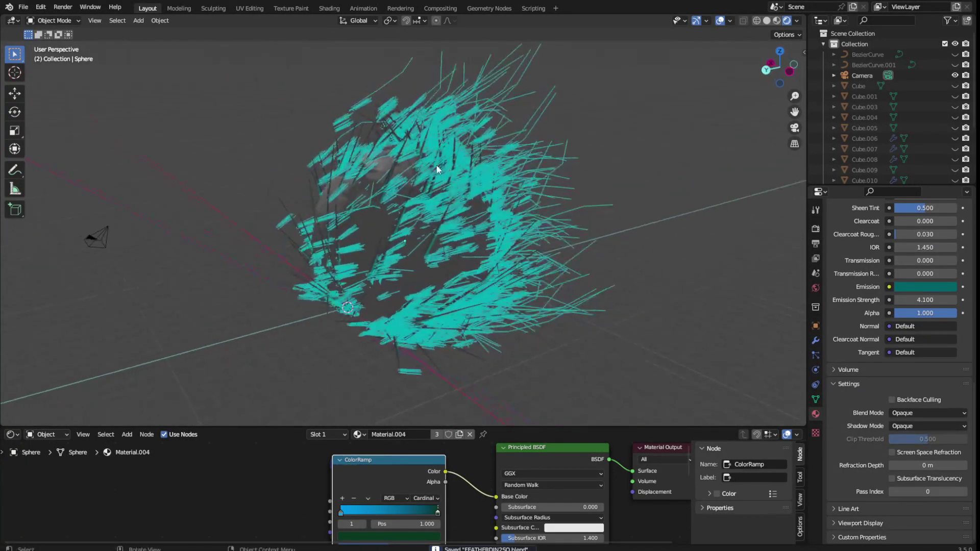
pyautogui.scroll(3, 876, 376)
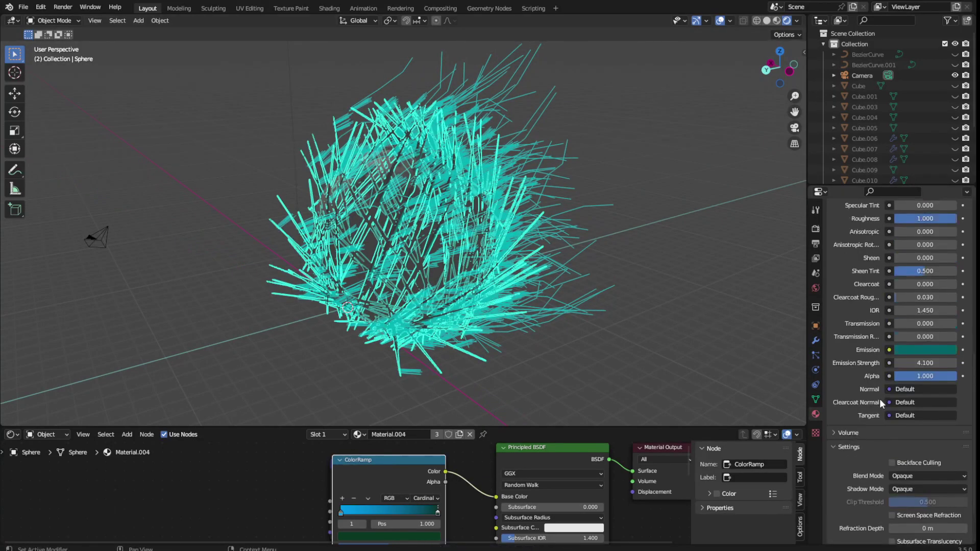
pyautogui.scroll(1, 880, 399)
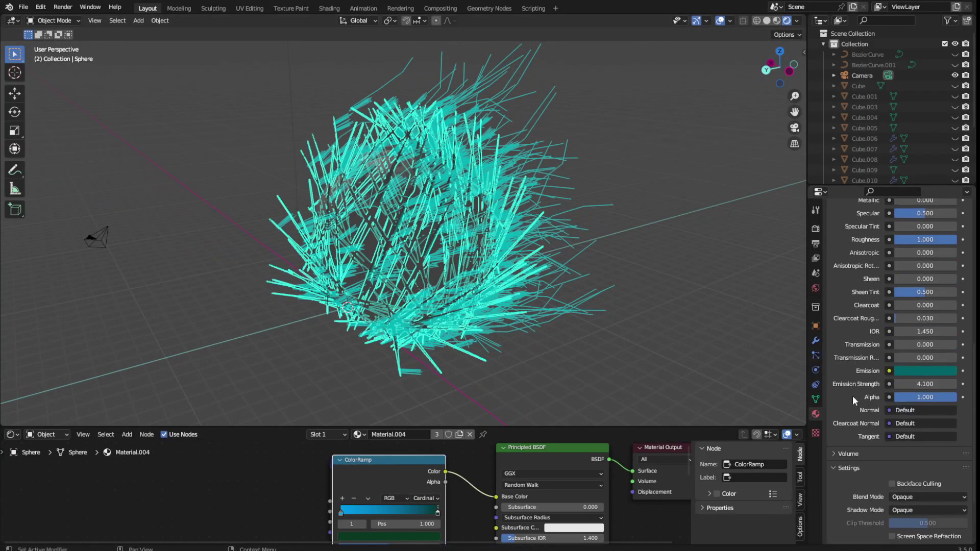
pyautogui.scroll(-2, 852, 397)
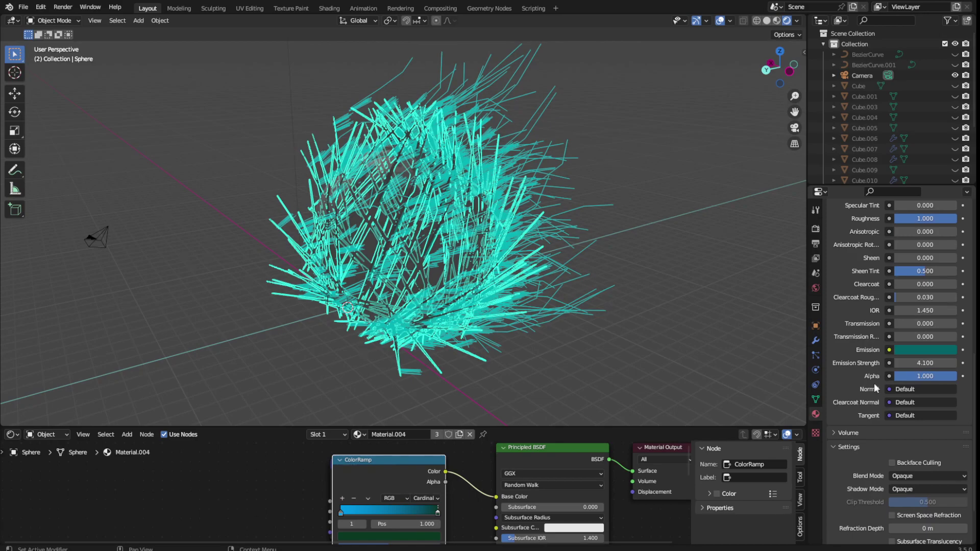
# Step: In the sphere's hair particle Source settings, emit the hair from Vertices
pyautogui.scroll(5, 848, 402)
pyautogui.click(817, 399)
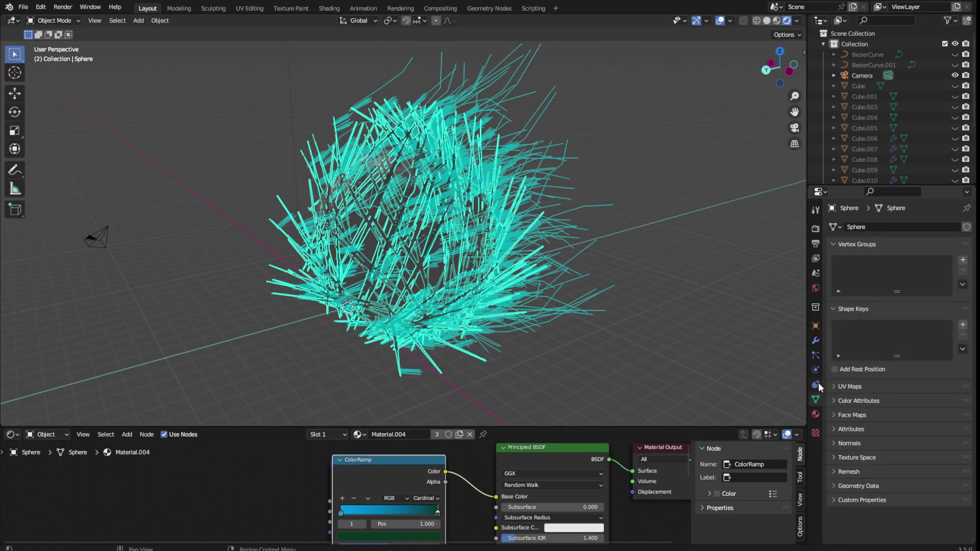
pyautogui.click(815, 355)
pyautogui.scroll(-1, 918, 387)
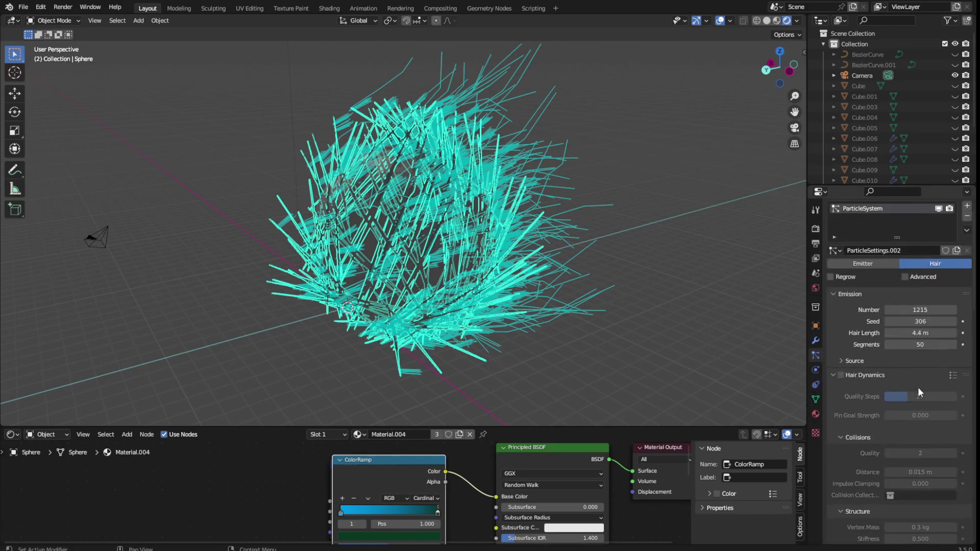
pyautogui.scroll(-2, 912, 355)
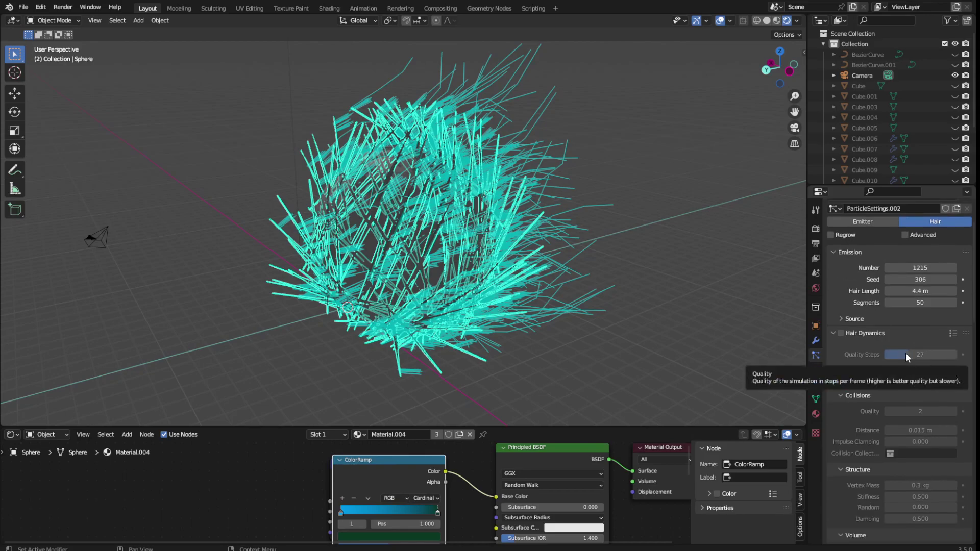
pyautogui.click(846, 320)
pyautogui.click(910, 335)
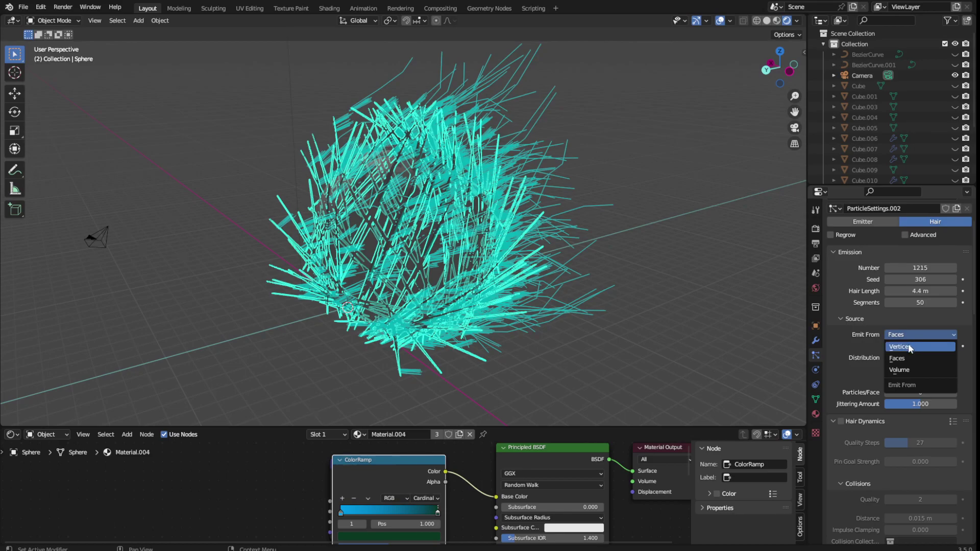
pyautogui.click(908, 345)
# Step: Switch the emission source to Volume and turn on Hair Dynamics
pyautogui.moveTo(639, 284); pyautogui.dragTo(600, 303, button='middle')
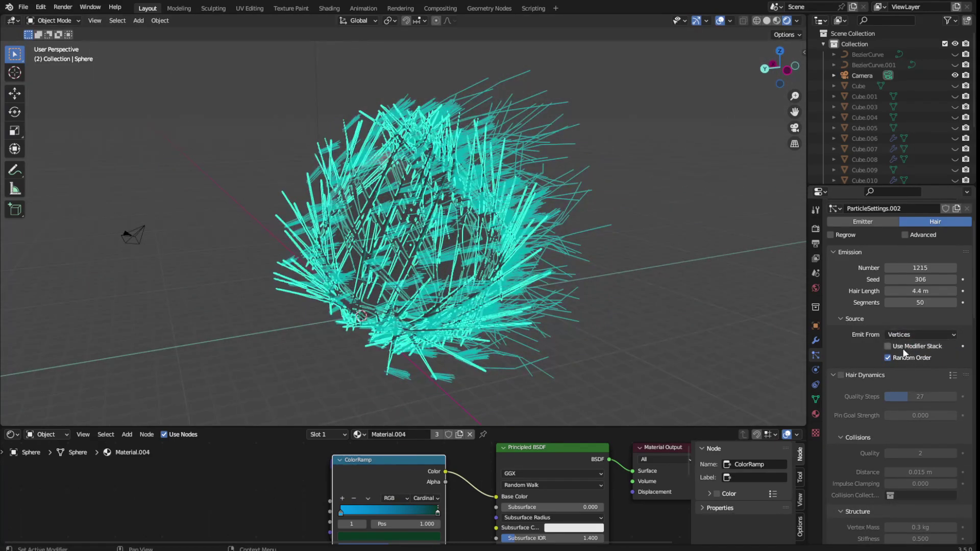
pyautogui.click(911, 334)
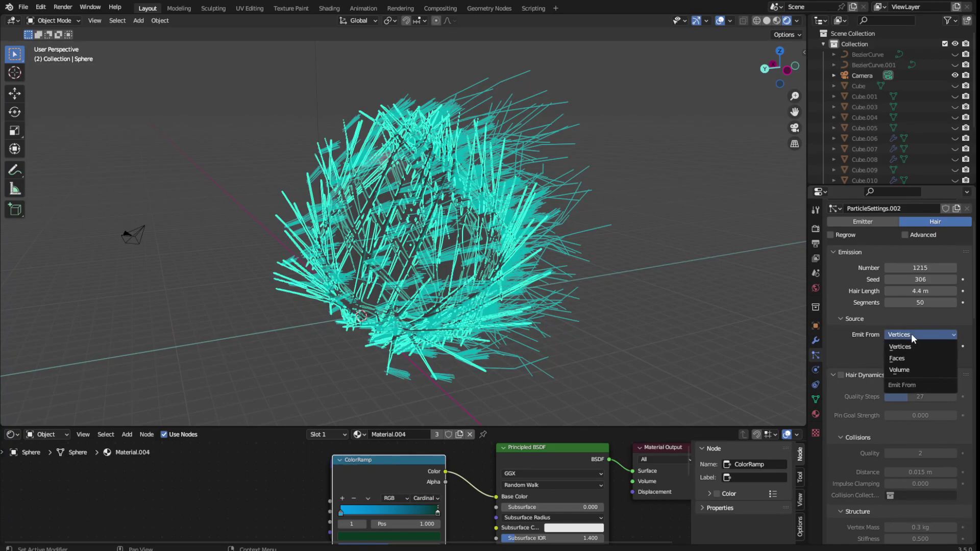
pyautogui.click(905, 370)
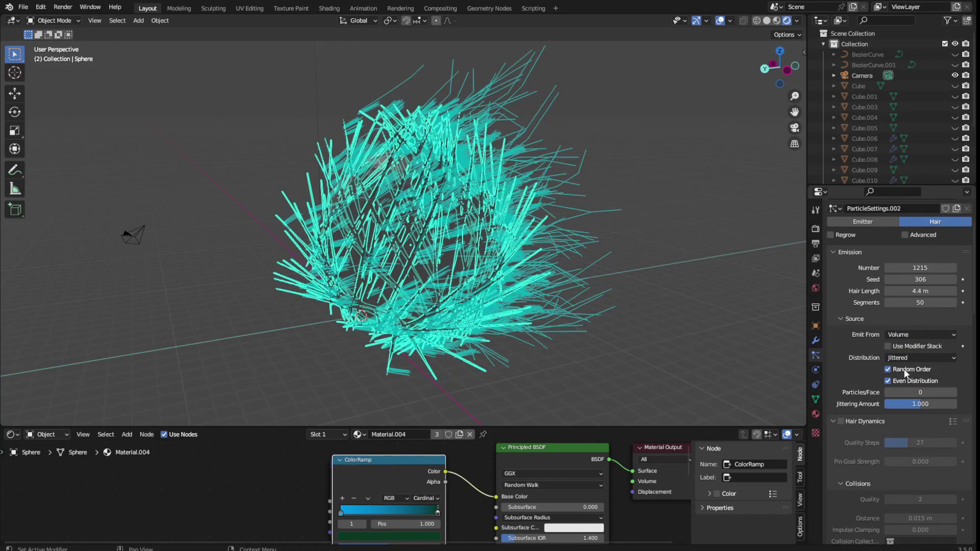
pyautogui.moveTo(515, 260)
pyautogui.mouseDown(button='middle')
pyautogui.moveTo(482, 275)
pyautogui.moveTo(718, 283)
pyautogui.mouseUp(button='middle')
pyautogui.click(919, 332)
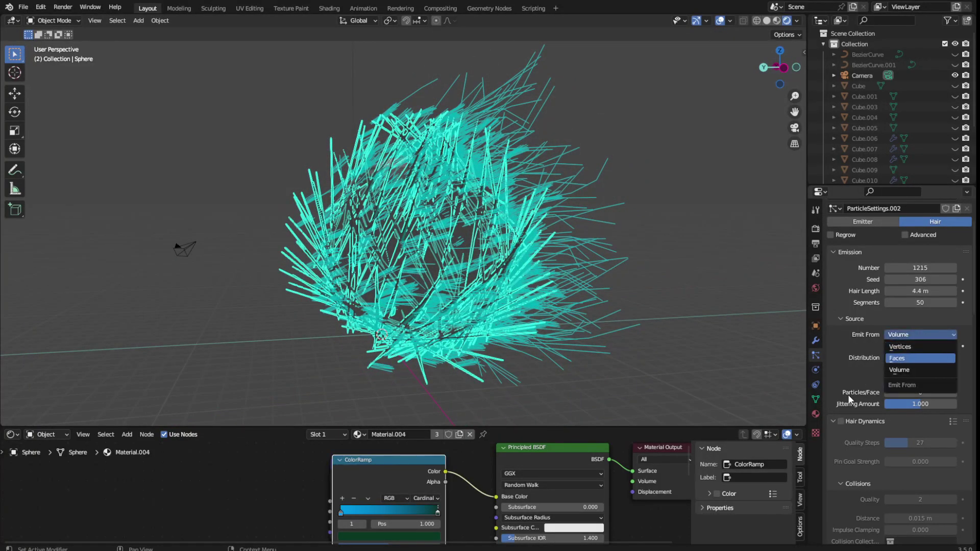
pyautogui.click(899, 370)
pyautogui.scroll(-2, 881, 383)
pyautogui.scroll(-3, 882, 384)
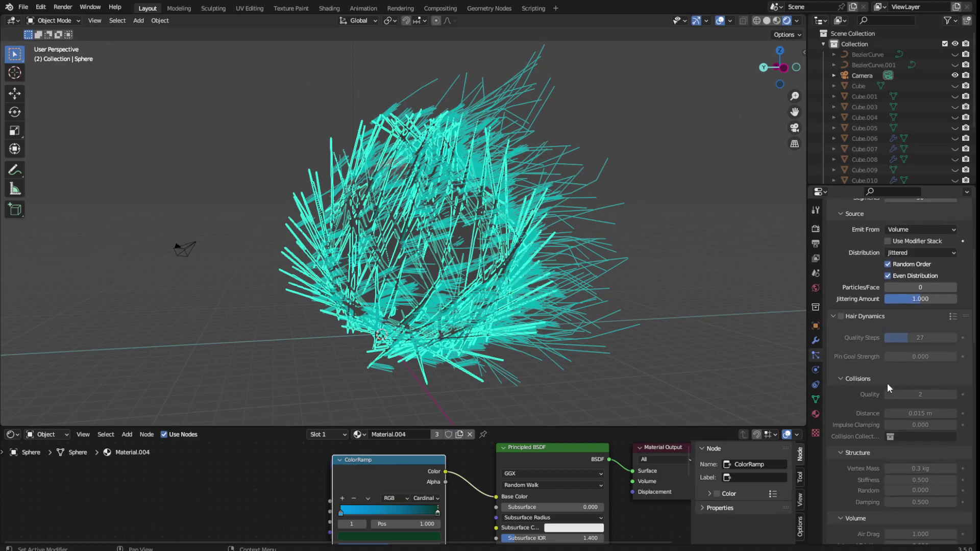
pyautogui.click(841, 317)
# Step: Turn Hair Dynamics off and undo a child radius increase, keeping 0.38 m
pyautogui.click(842, 316)
pyautogui.scroll(-2, 877, 364)
pyautogui.scroll(-2, 876, 364)
pyautogui.scroll(-3, 877, 364)
pyautogui.scroll(-3, 877, 364)
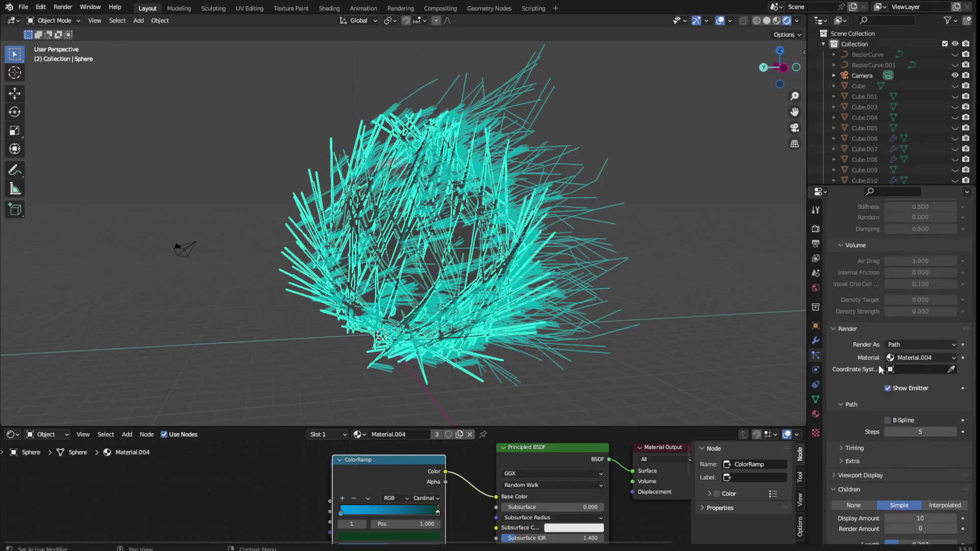
pyautogui.scroll(-2, 878, 365)
pyautogui.scroll(-4, 869, 369)
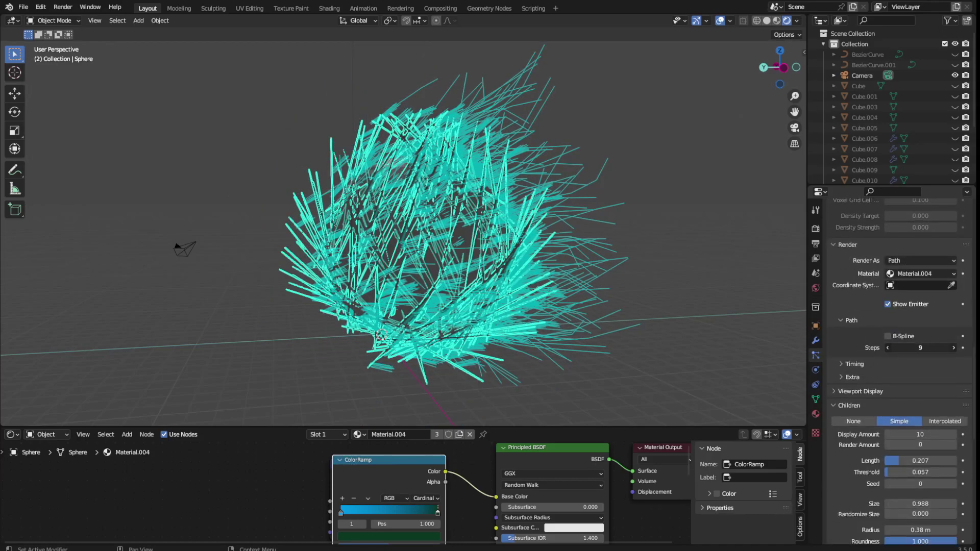
pyautogui.keyDown('ctrl'); pyautogui.scroll(-1, 920, 348); pyautogui.keyUp('ctrl')
pyautogui.scroll(-2, 868, 380)
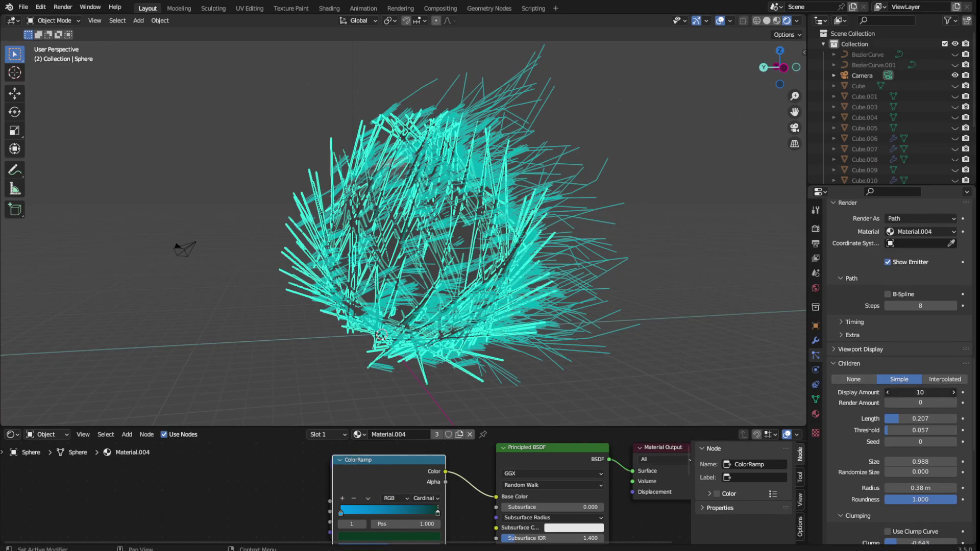
pyautogui.scroll(-4, 908, 421)
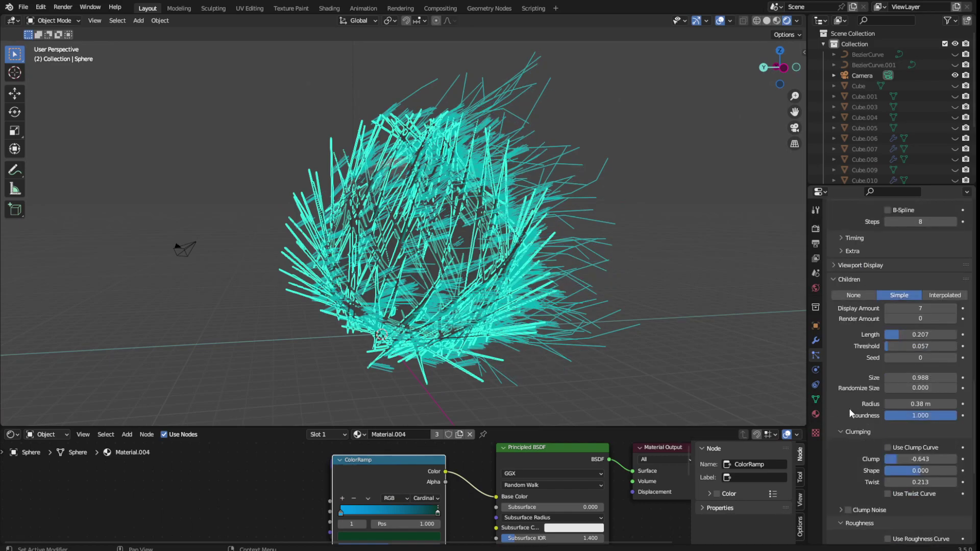
pyautogui.keyDown('ctrl'); pyautogui.scroll(-7, 913, 306); pyautogui.keyUp('ctrl')
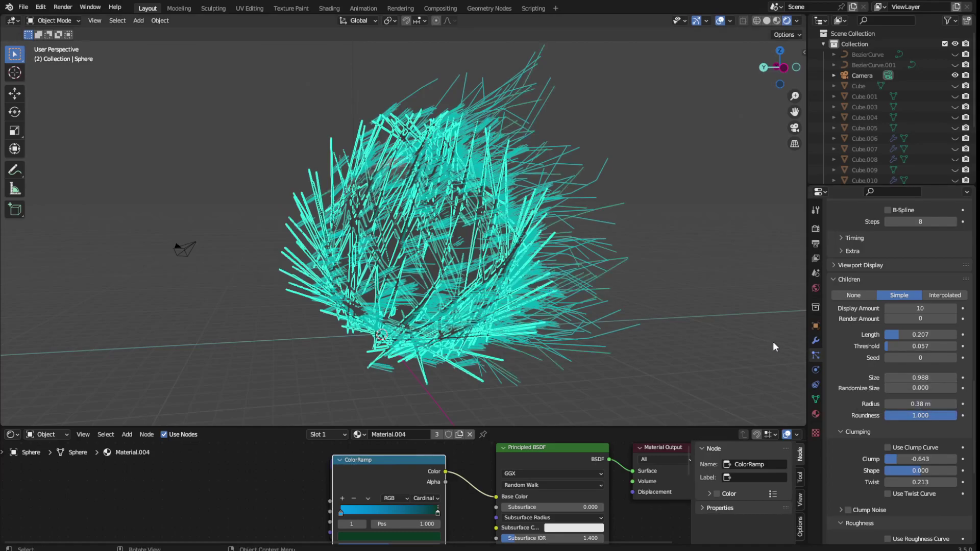
pyautogui.scroll(-2, 914, 357)
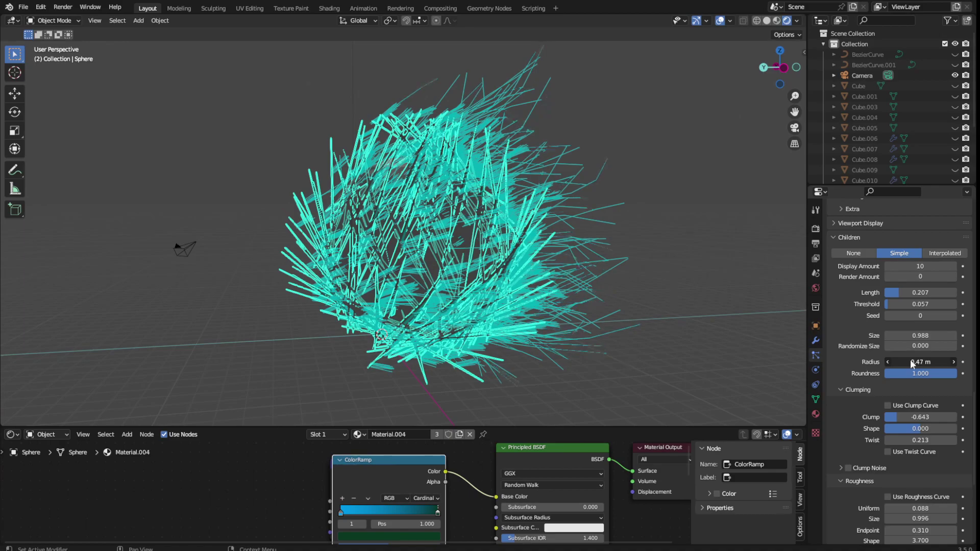
pyautogui.keyDown('ctrl'); pyautogui.scroll(3, 909, 361); pyautogui.keyUp('ctrl')
pyautogui.hotkey('ctrl', 'z')
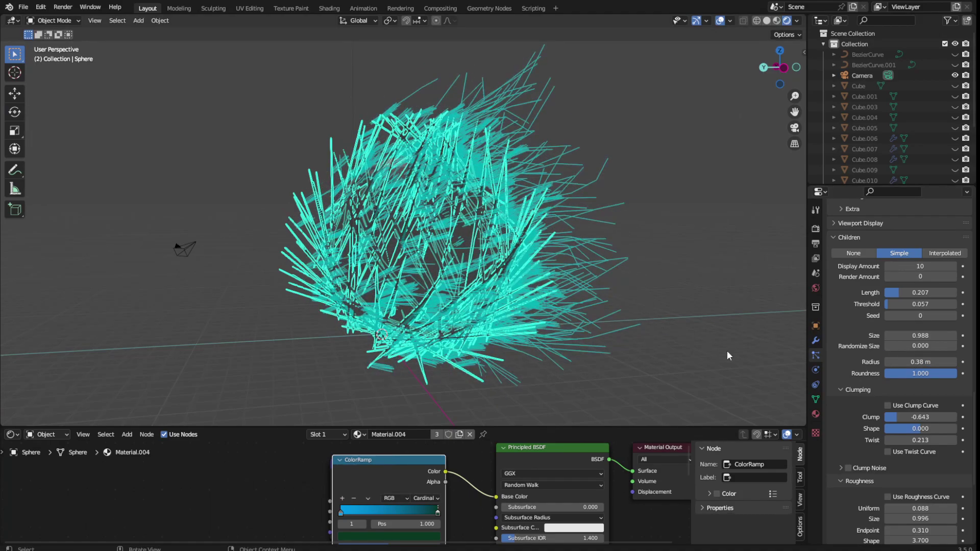
# Step: Try child Clump values 0.971 and -1.000, settling at 0.029
pyautogui.scroll(-2, 879, 428)
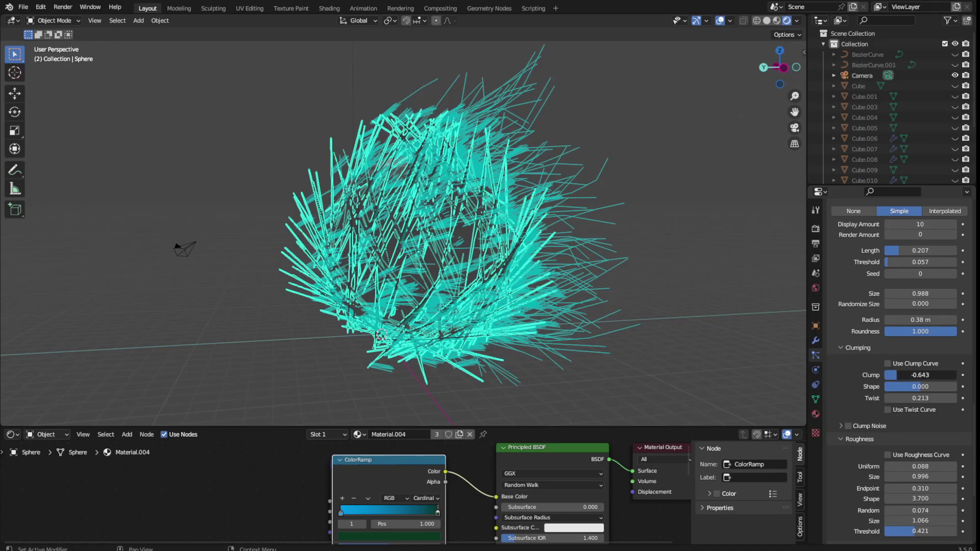
pyautogui.moveTo(956, 375); pyautogui.dragTo(960, 375)
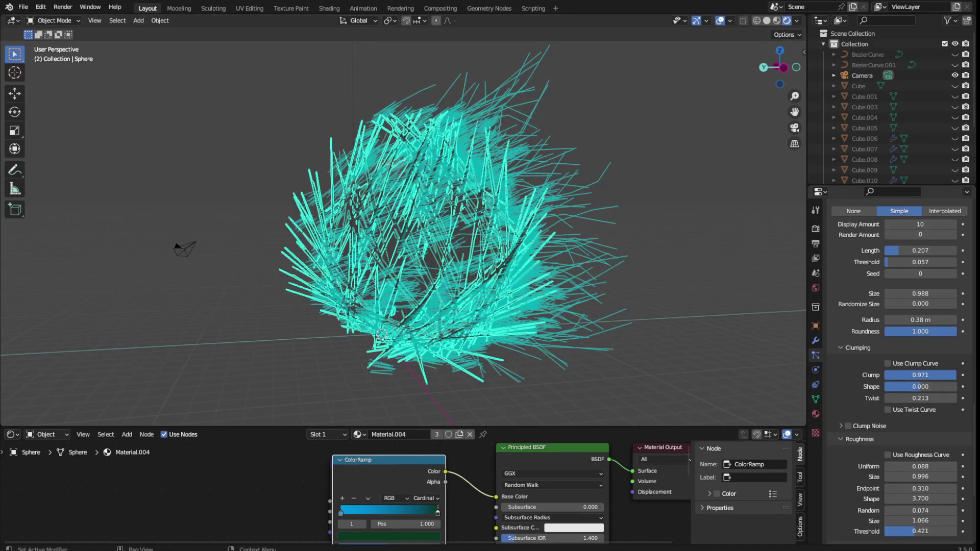
pyautogui.moveTo(921, 374); pyautogui.dragTo(888, 374)
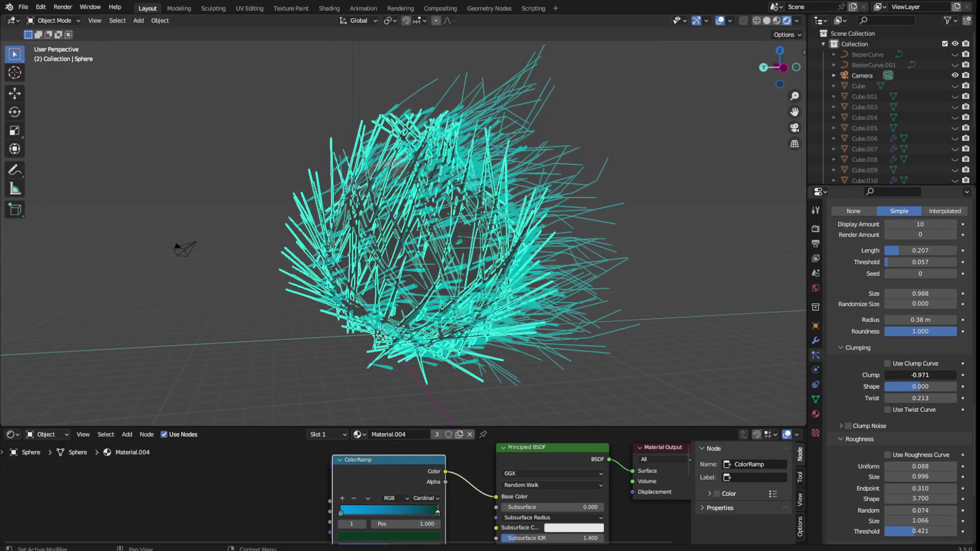
pyautogui.moveTo(920, 374); pyautogui.dragTo(927, 360)
pyautogui.moveTo(736, 314)
pyautogui.mouseDown(button='middle')
pyautogui.moveTo(538, 301)
pyautogui.moveTo(619, 284)
pyautogui.mouseUp(button='middle')
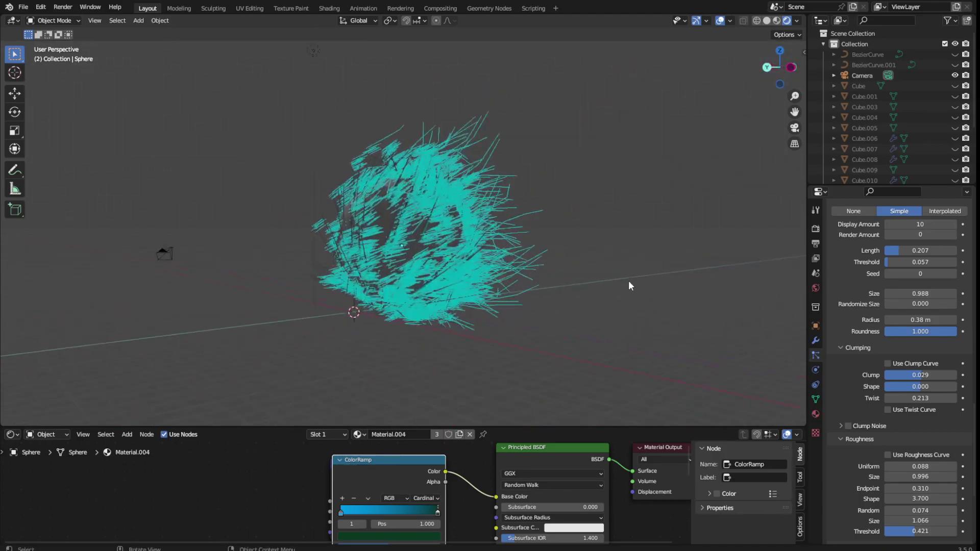
# Step: Preview the cyan hair in Material Preview and Solid shading, then return to Rendered view
pyautogui.click(777, 21)
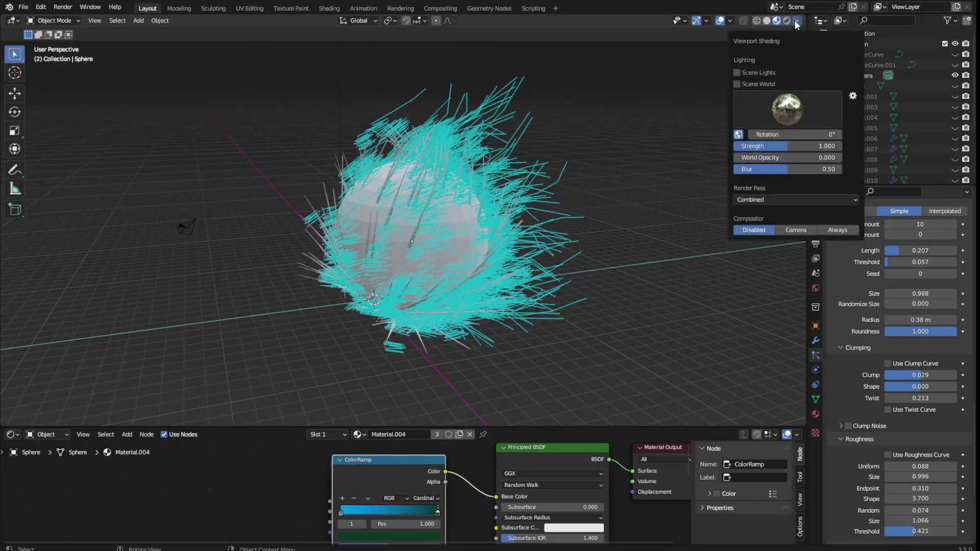
pyautogui.click(764, 21)
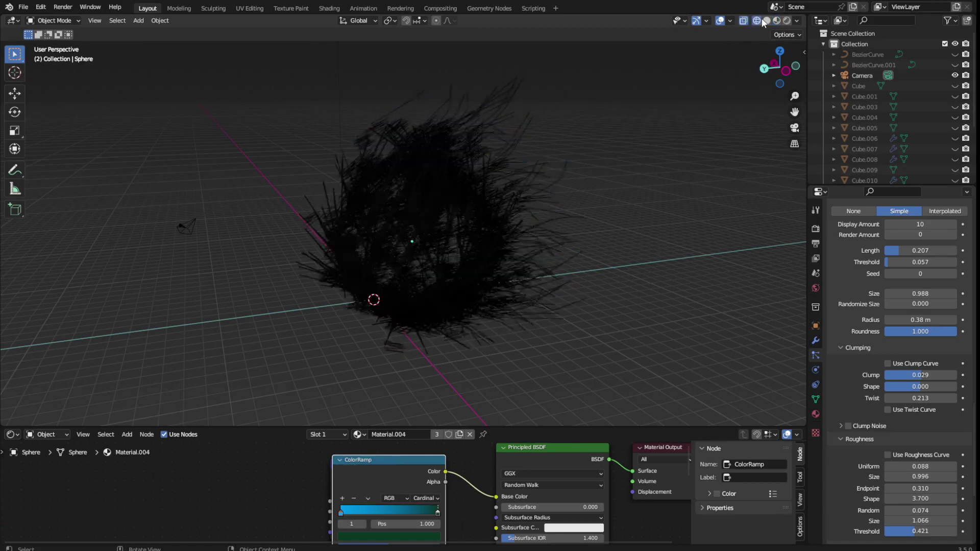
pyautogui.moveTo(623, 207)
pyautogui.mouseDown(button='middle')
pyautogui.moveTo(645, 188)
pyautogui.moveTo(625, 221)
pyautogui.mouseUp(button='middle')
pyautogui.click(786, 20)
# Step: Save the hair-ball scene as FEATHERDIN2SO.blend and orbit around it to begin a duplicate
pyautogui.hotkey('ctrl', 's')
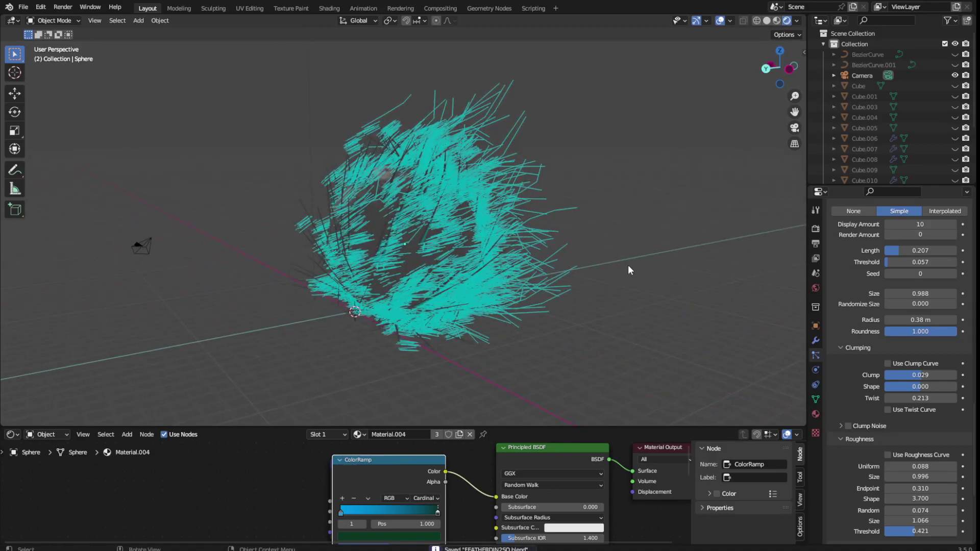
pyautogui.scroll(-5, 623, 264)
pyautogui.moveTo(354, 107)
pyautogui.mouseDown(button='middle')
pyautogui.moveTo(411, 181)
pyautogui.moveTo(508, 160)
pyautogui.mouseUp(button='middle')
pyautogui.hotkey('shift', 'd')
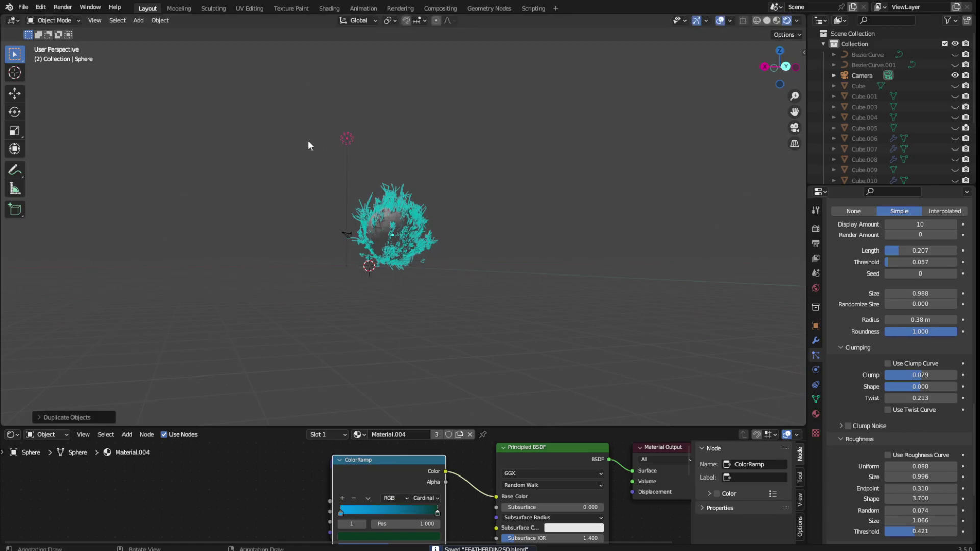
# Step: Box-select the light above the hair sphere and place a Shift+D copy about 1.1 m away
pyautogui.scroll(3, 408, 204)
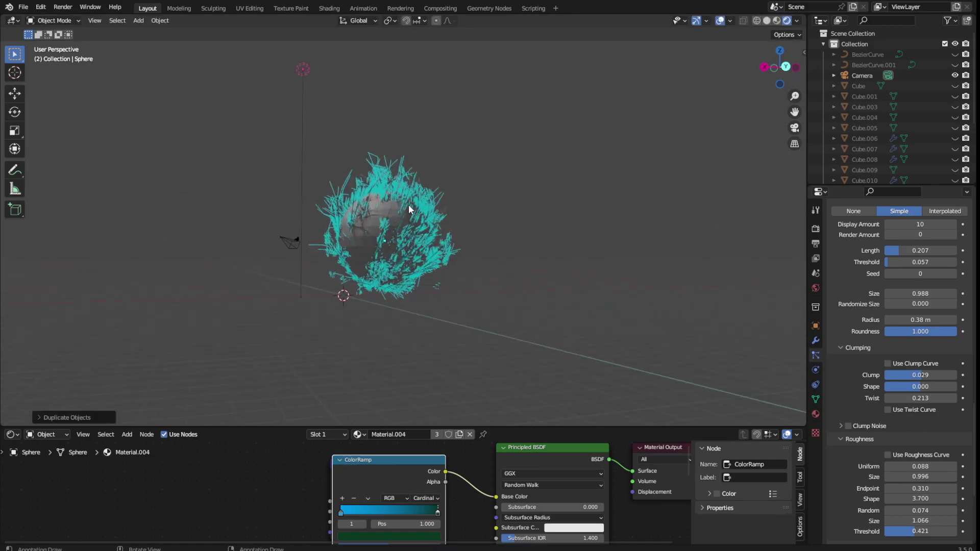
pyautogui.moveTo(408, 204); pyautogui.dragTo(567, 182, button='middle')
pyautogui.scroll(2, 624, 172)
pyautogui.moveTo(623, 172)
pyautogui.mouseDown(button='middle')
pyautogui.moveTo(530, 188)
pyautogui.moveTo(339, 175)
pyautogui.moveTo(456, 189)
pyautogui.mouseUp(button='middle')
pyautogui.scroll(-4, 456, 189)
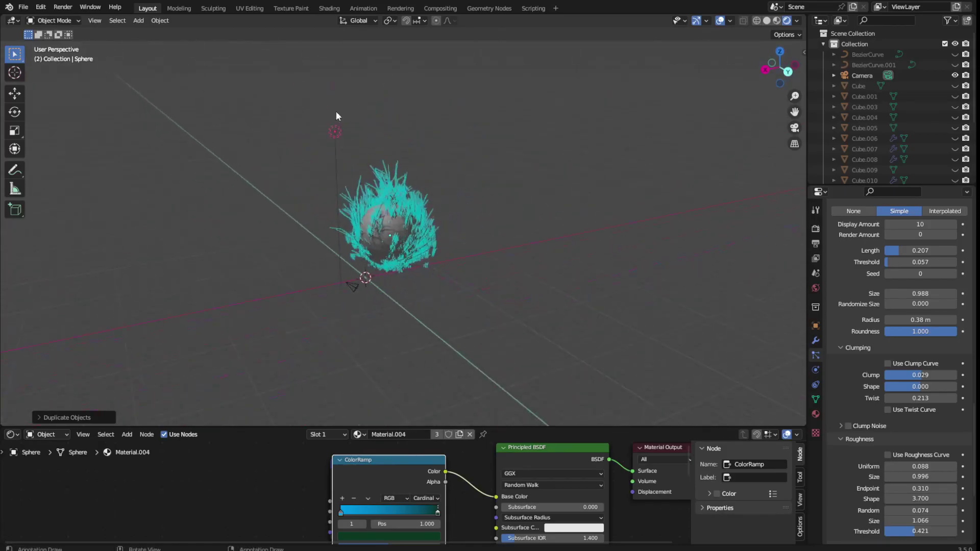
pyautogui.moveTo(280, 66); pyautogui.dragTo(356, 149)
pyautogui.hotkey('shift', 'd')
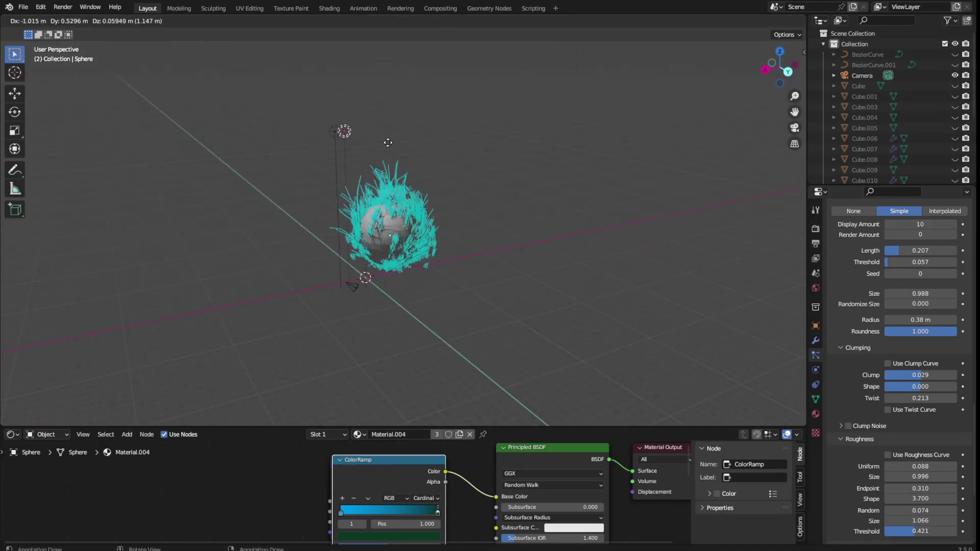
pyautogui.click(531, 174)
pyautogui.moveTo(544, 166); pyautogui.dragTo(430, 210, button='middle')
pyautogui.scroll(5, 459, 215)
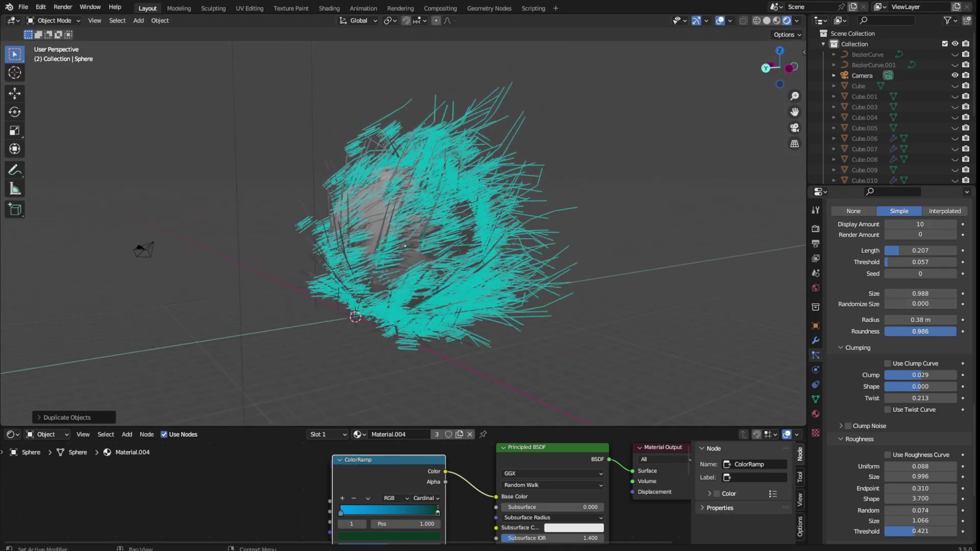
# Step: Reset child Roundness, raise it to 1.000, lower it to 0.157, and show Physics properties
pyautogui.press('BackSpace')
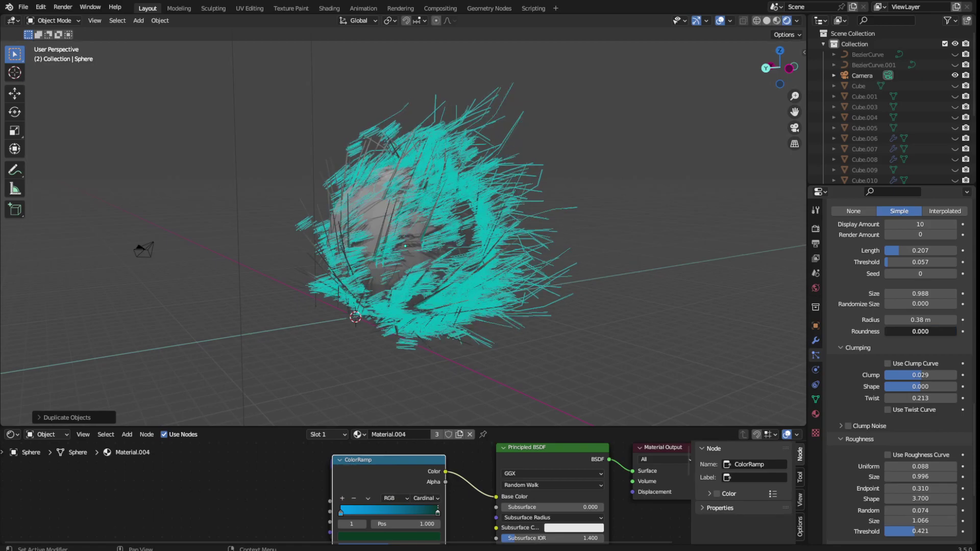
pyautogui.moveTo(908, 331); pyautogui.dragTo(956, 332)
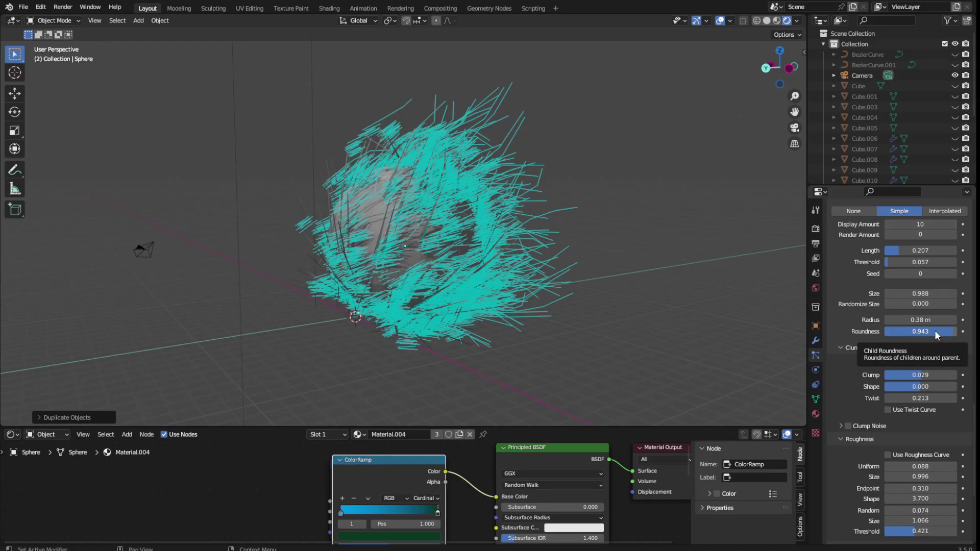
pyautogui.moveTo(892, 334); pyautogui.dragTo(874, 351)
pyautogui.scroll(2, 873, 351)
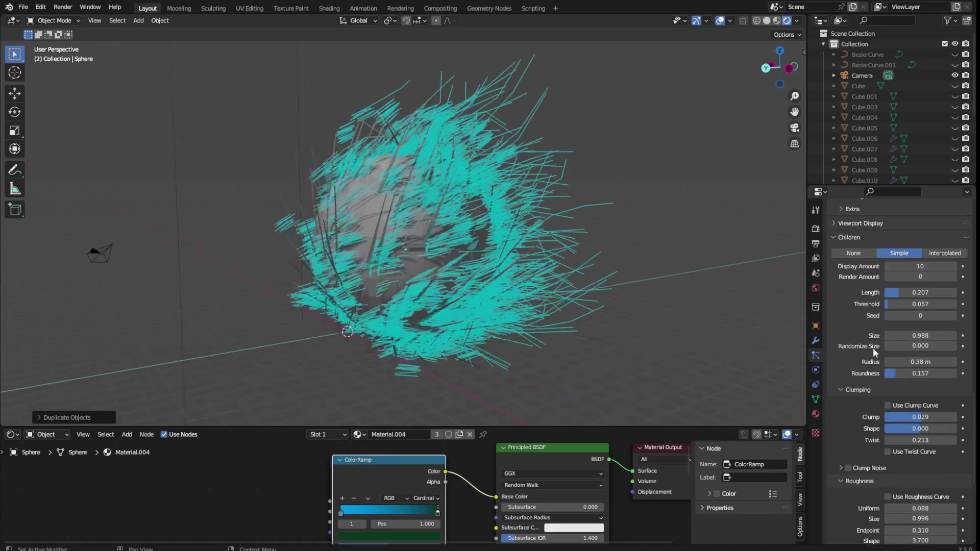
pyautogui.scroll(3, 873, 348)
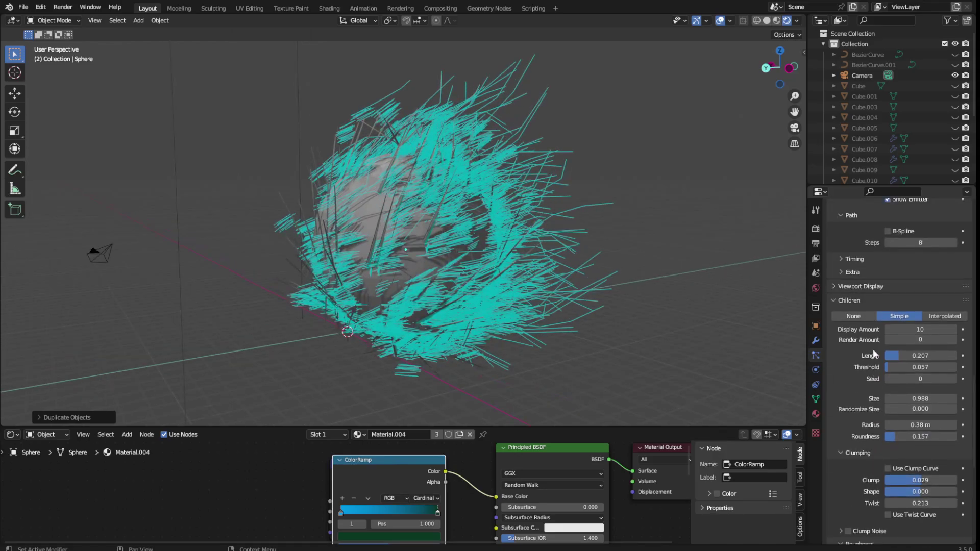
pyautogui.click(815, 370)
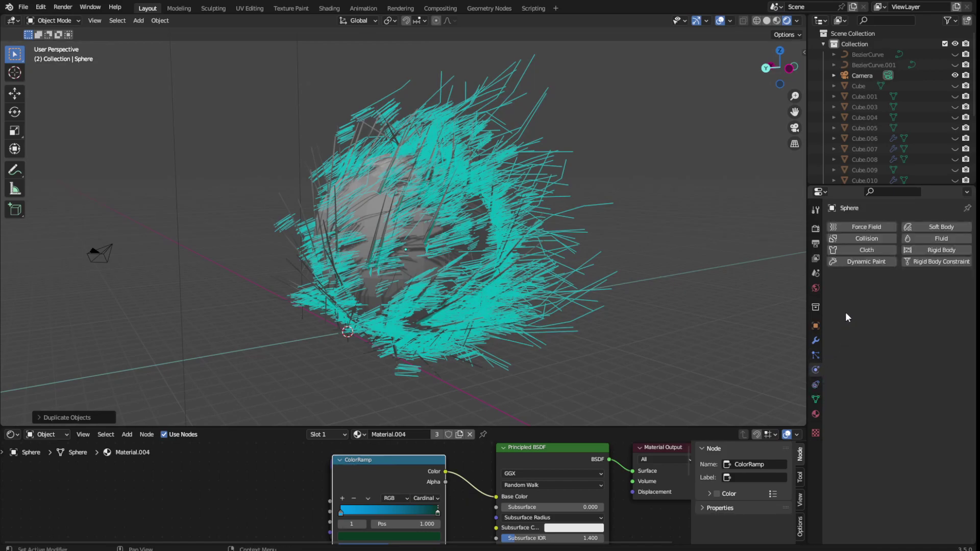
# Step: Browse the sphere's constraint, mesh, particle and material tabs, switching Material.002 and back to Material.004
pyautogui.click(816, 385)
pyautogui.click(815, 401)
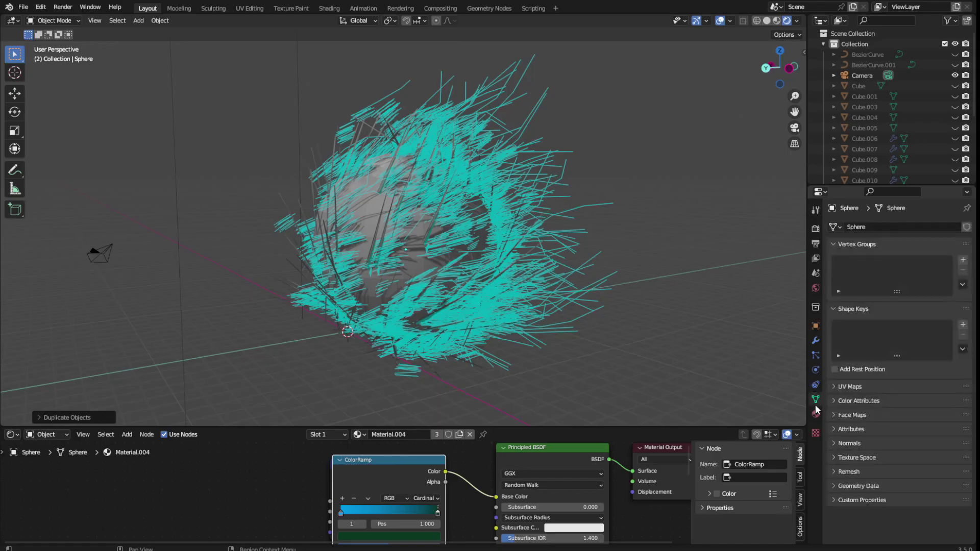
pyautogui.click(815, 355)
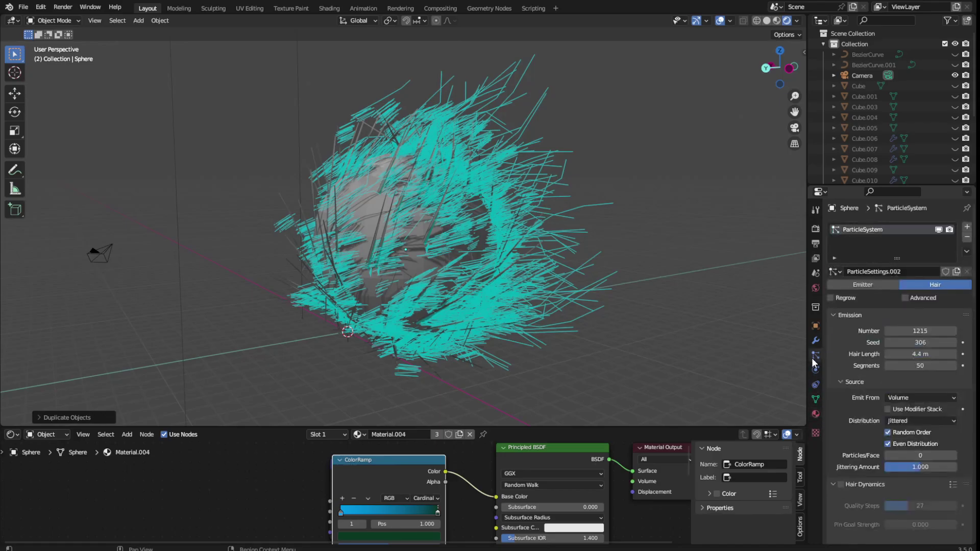
pyautogui.click(815, 414)
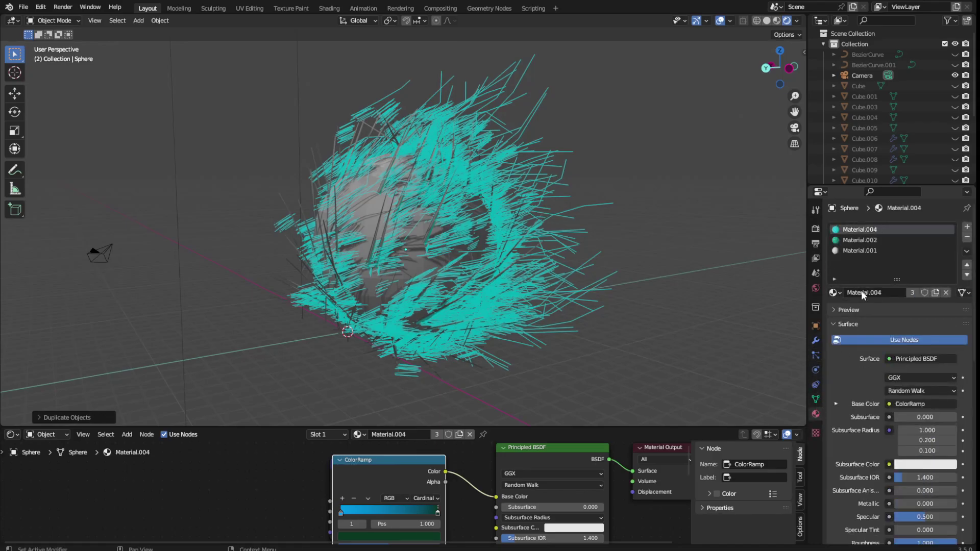
pyautogui.click(871, 241)
pyautogui.click(862, 229)
# Step: Look through the modifier, object, collection, world and scene properties tabs
pyautogui.click(817, 333)
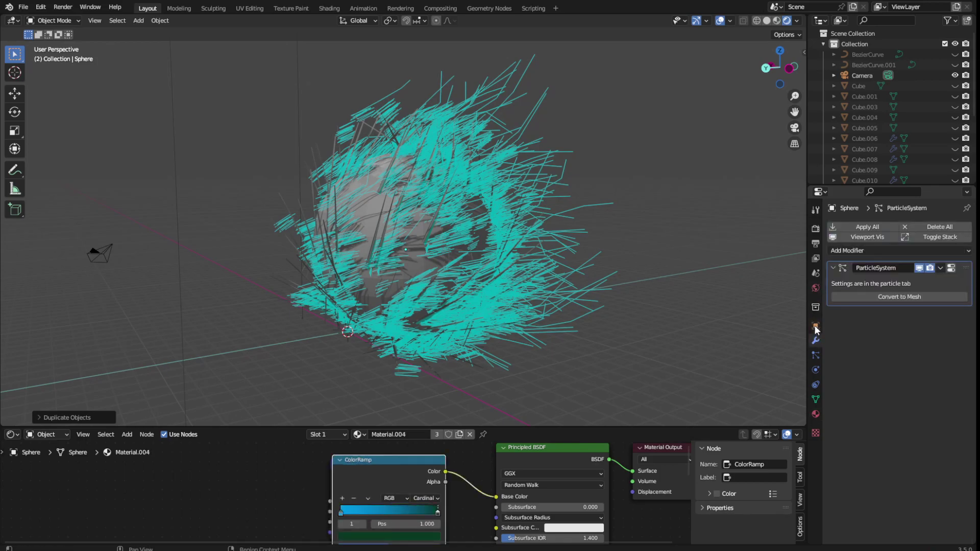
pyautogui.click(815, 326)
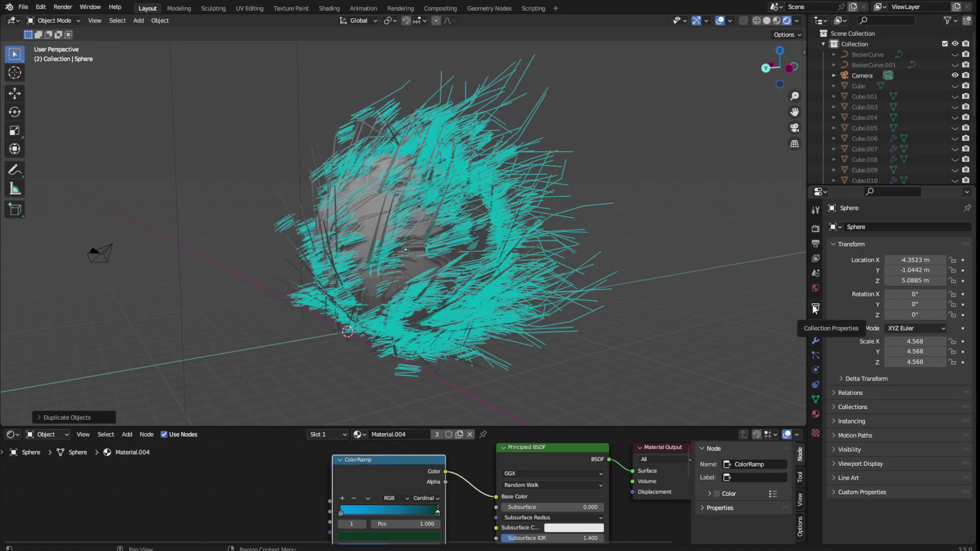
pyautogui.click(813, 304)
pyautogui.click(813, 284)
pyautogui.click(812, 266)
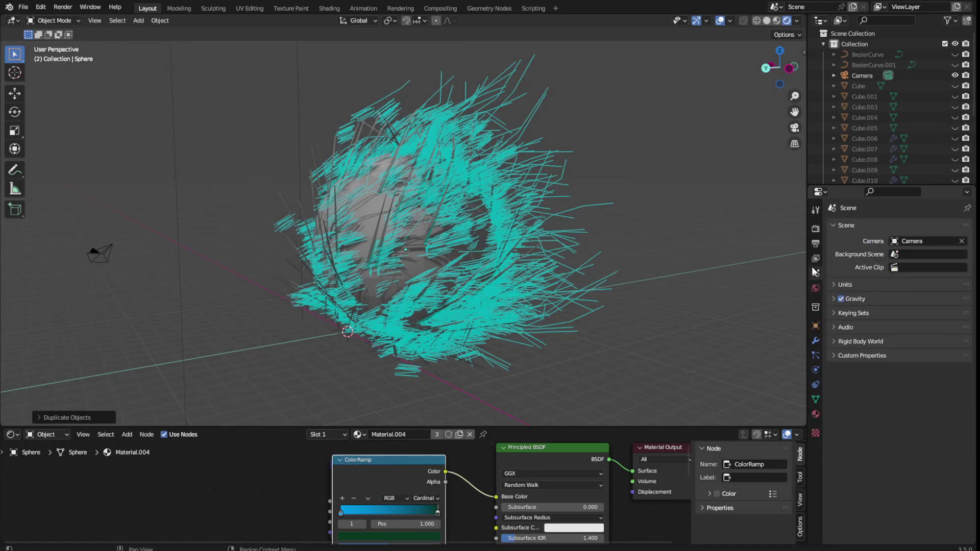
# Step: Add a Clamp To constraint, undo it, and return to the ParticleSettings.002 hair settings
pyautogui.click(815, 382)
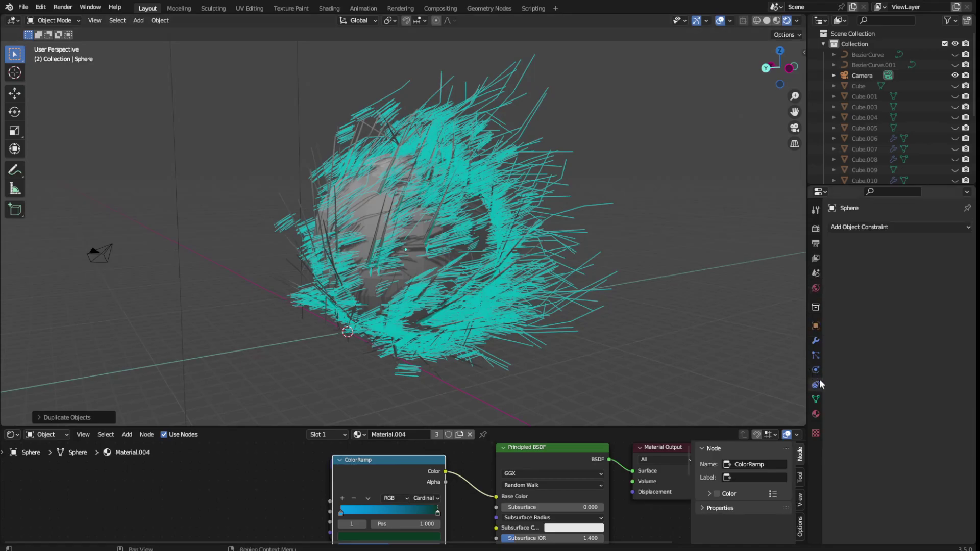
pyautogui.click(872, 225)
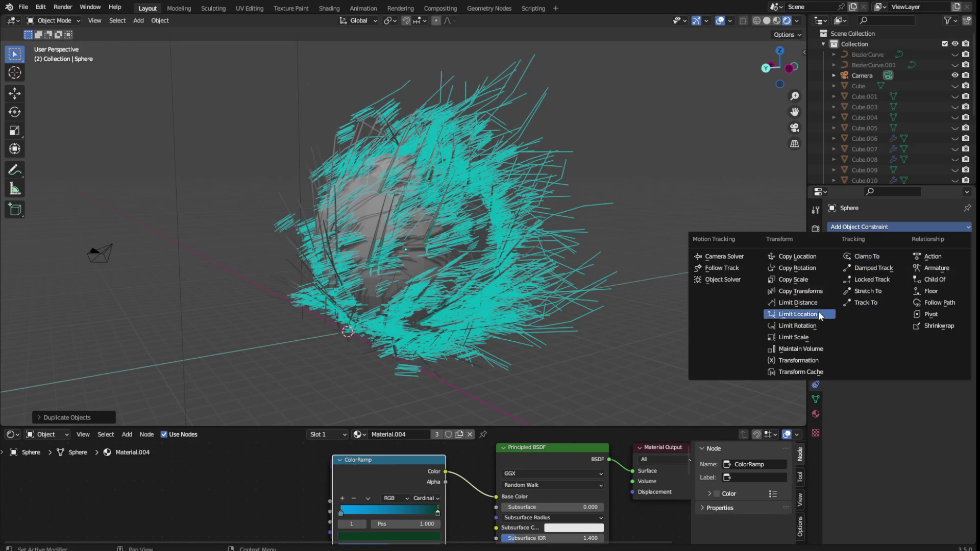
pyautogui.click(872, 256)
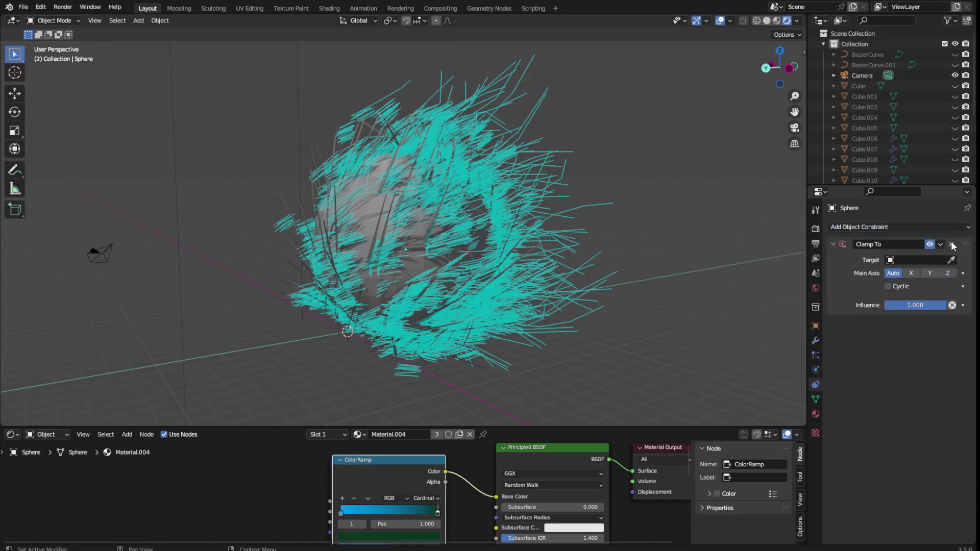
pyautogui.hotkey('ctrl', 'z')
pyautogui.click(904, 228)
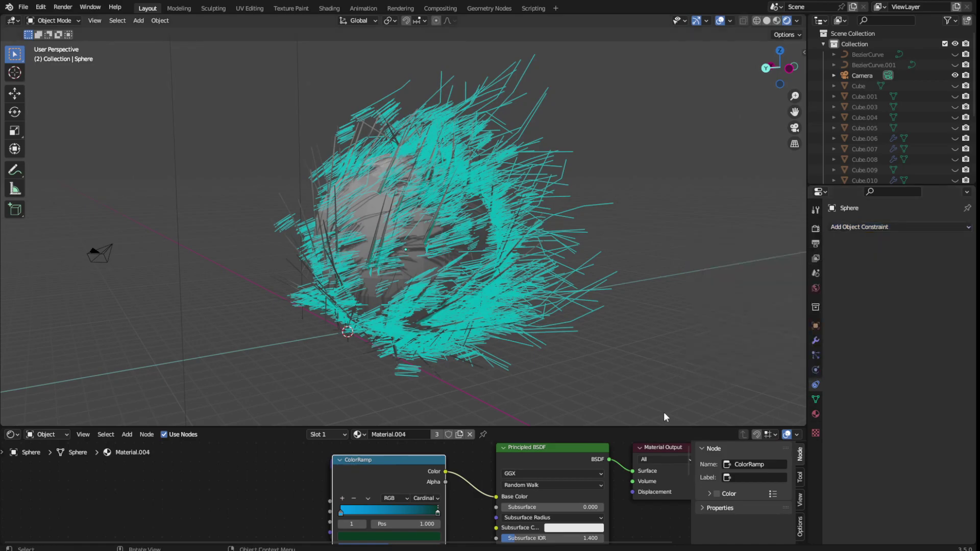
pyautogui.click(816, 370)
pyautogui.click(815, 355)
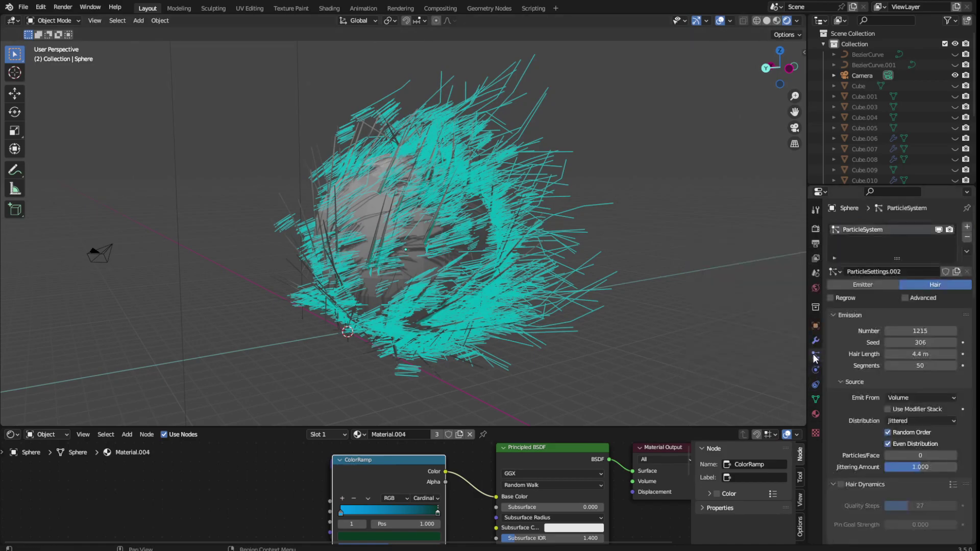